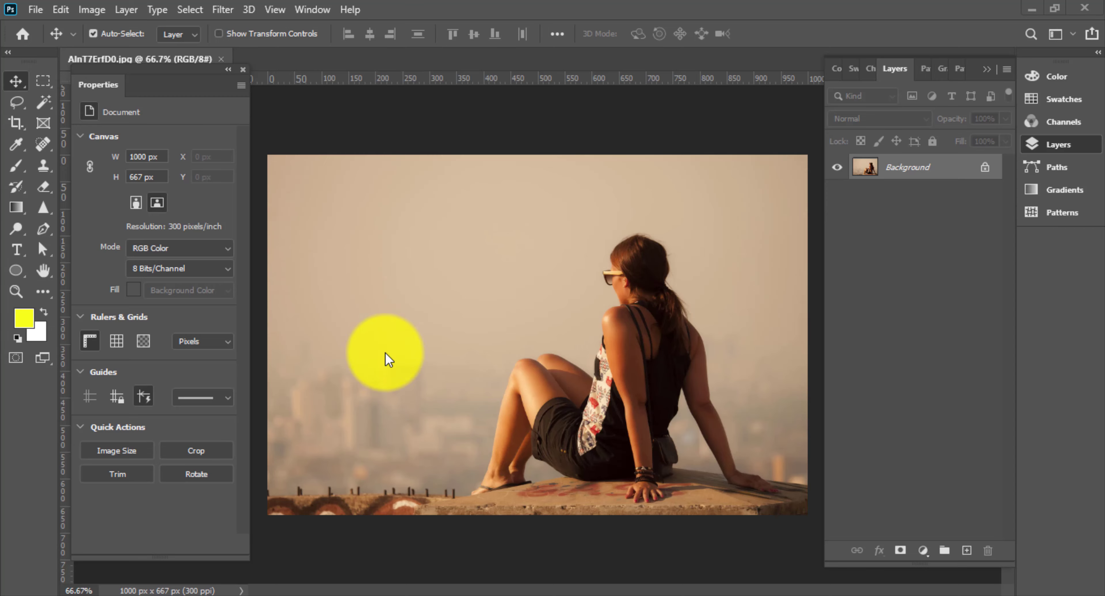
# With the Pen tool, start a path along the ledge up to the sandal and top of the foot.
pyautogui.scroll(-1, 579, 416)
pyautogui.press('p')
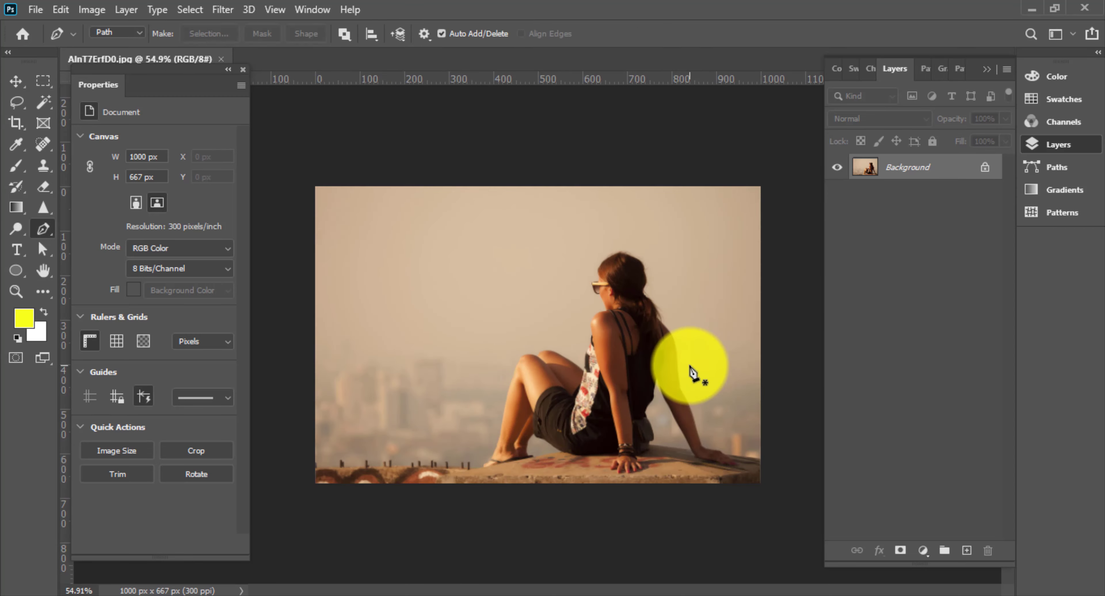
pyautogui.scroll(5, 429, 479)
pyautogui.scroll(4, 433, 472)
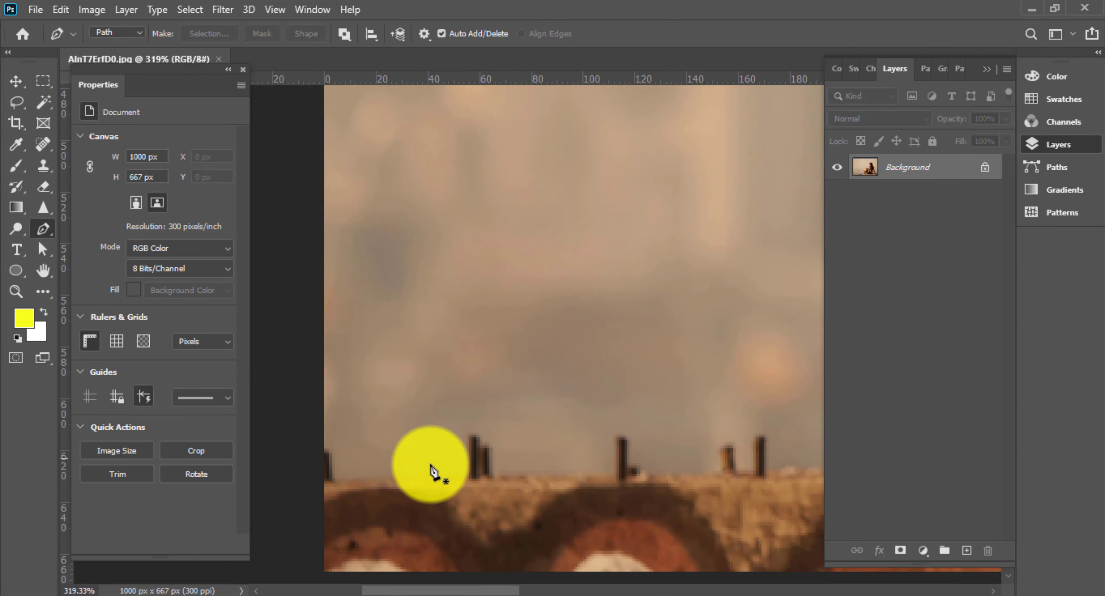
pyautogui.click(654, 483)
pyautogui.click(765, 476)
pyautogui.hscroll(10, 765, 477)
pyautogui.click(351, 429)
pyautogui.click(502, 427)
pyautogui.scroll(2, 675, 429)
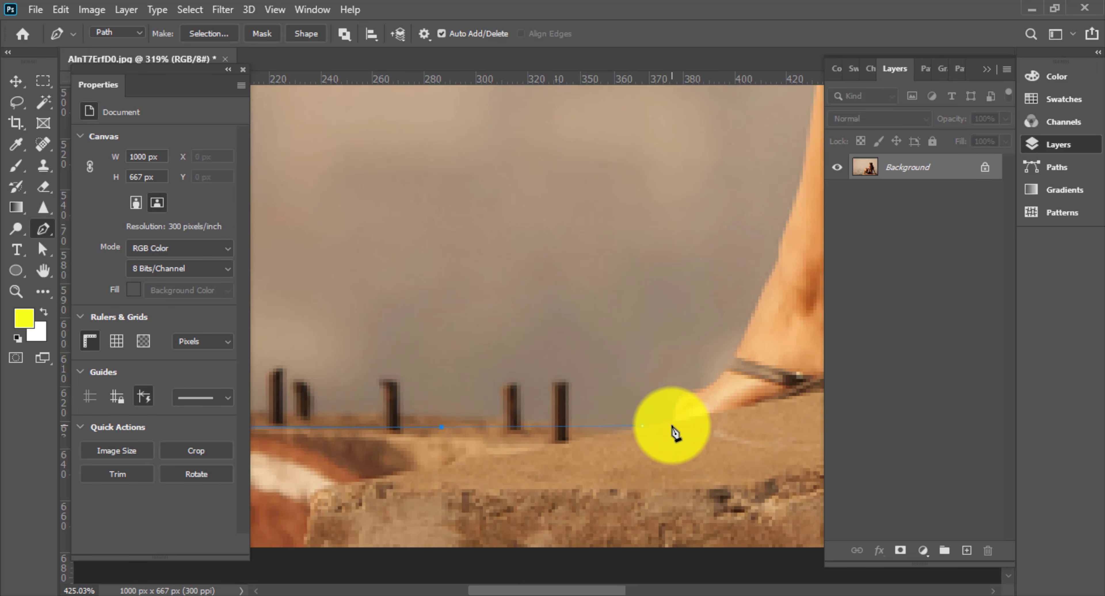
pyautogui.click(672, 424)
pyautogui.click(683, 400)
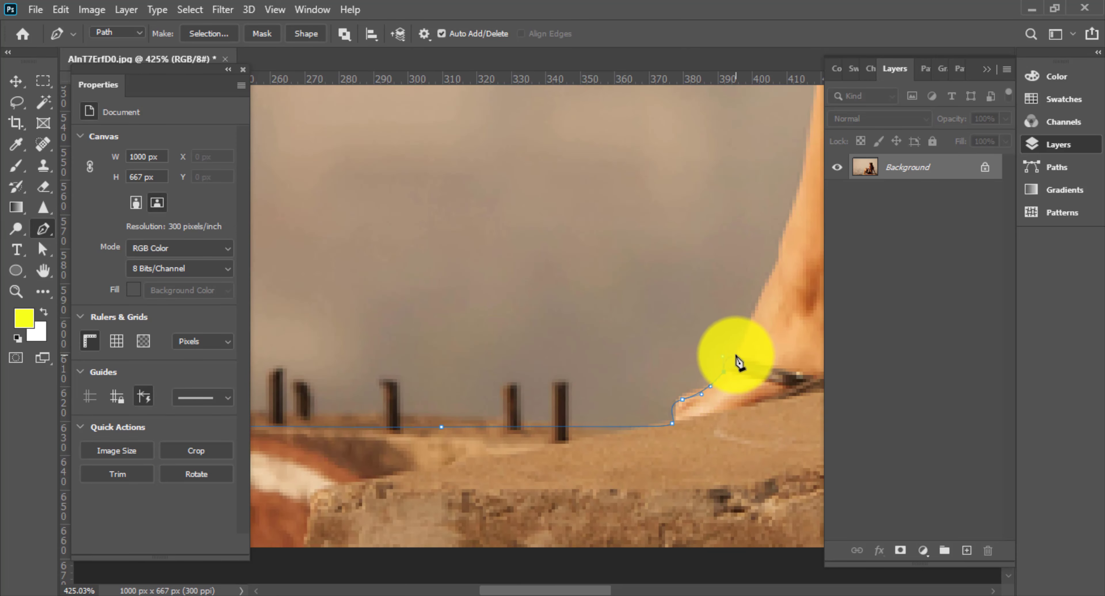
pyautogui.scroll(3, 653, 520)
pyautogui.scroll(-2, 653, 527)
# Trace curved anchors up the shin and over the knee.
pyautogui.moveTo(651, 549); pyautogui.dragTo(656, 532)
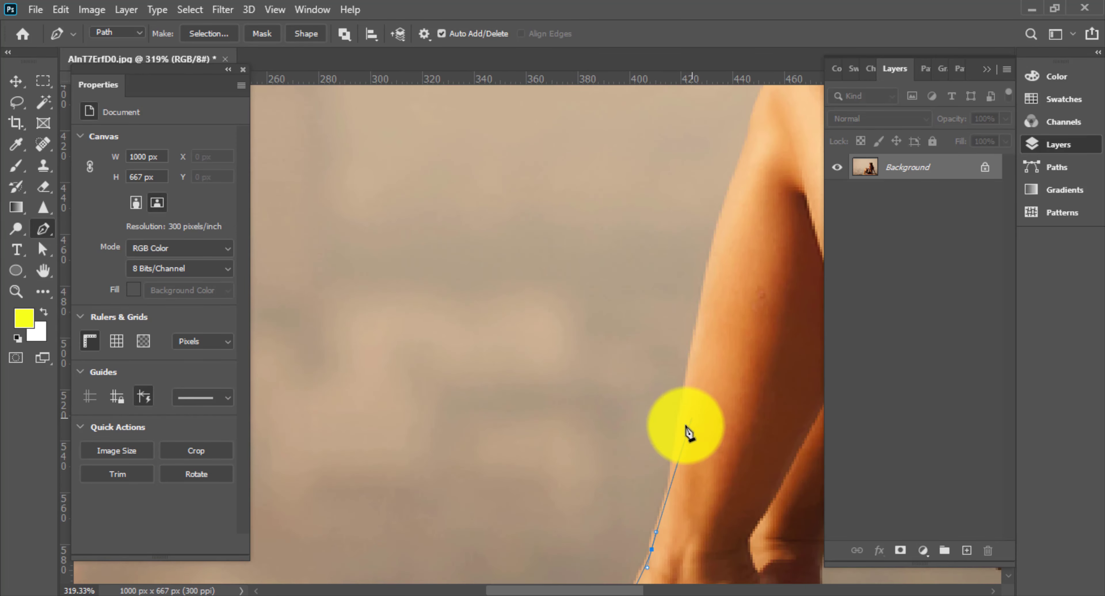
pyautogui.scroll(1, 686, 340)
pyautogui.scroll(3, 669, 352)
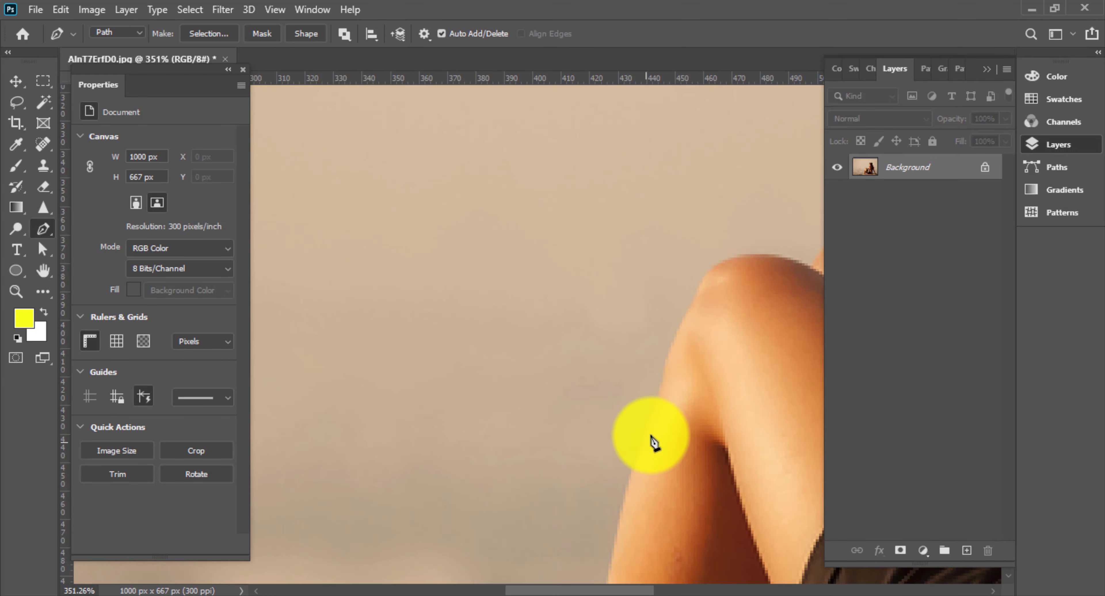
pyautogui.click(651, 441)
pyautogui.click(712, 273)
pyautogui.hscroll(5, 501, 362)
pyautogui.scroll(1, 501, 361)
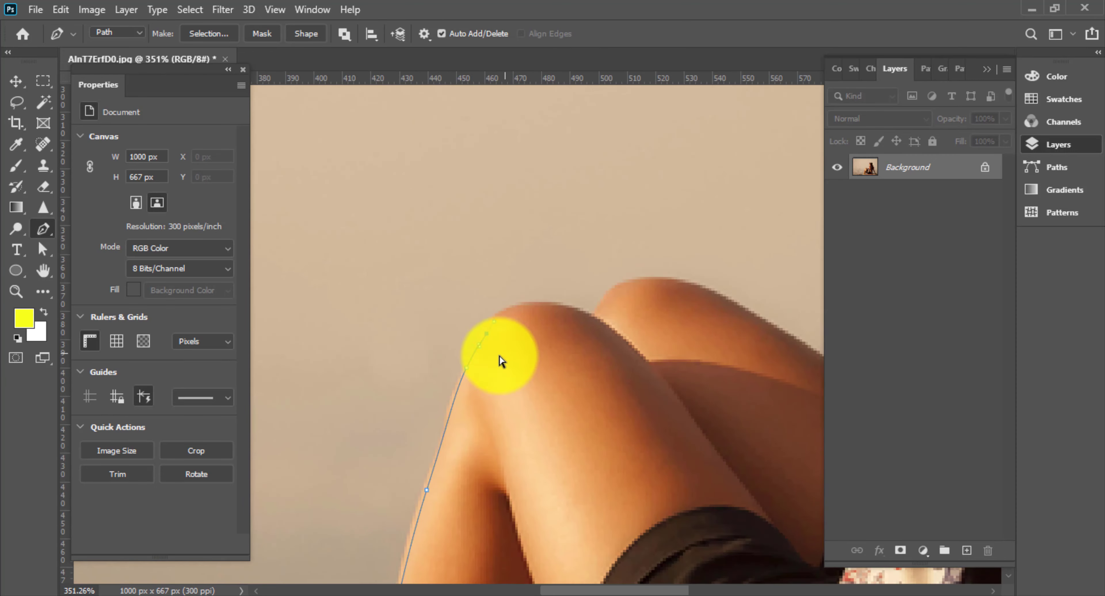
pyautogui.moveTo(464, 374); pyautogui.dragTo(488, 319)
pyautogui.moveTo(594, 319); pyautogui.dragTo(652, 343)
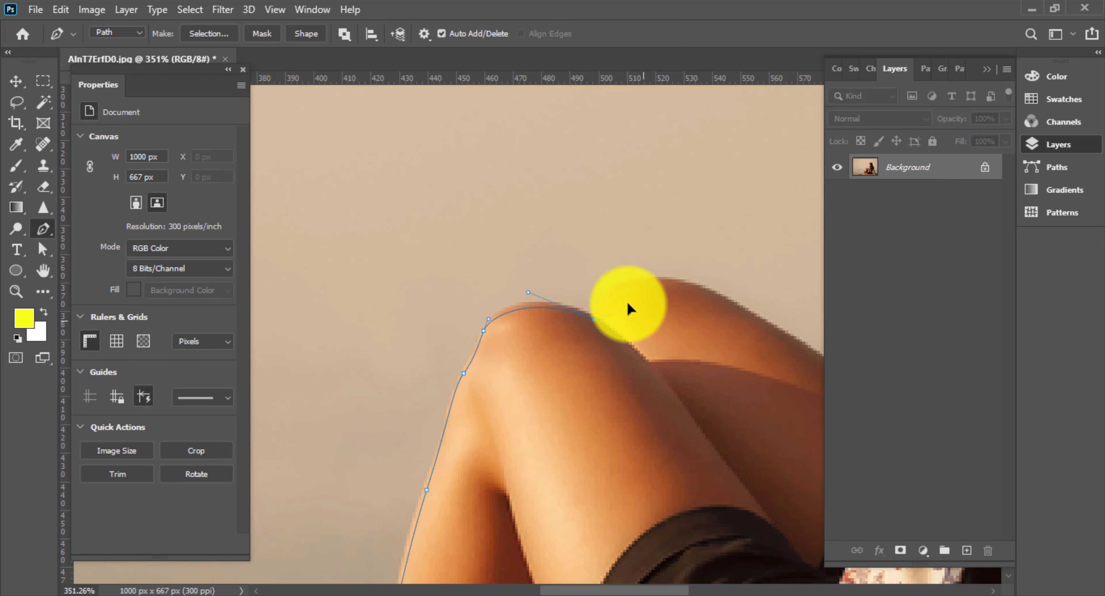
# Continue the path along the thigh and up the dress edge.
pyautogui.moveTo(642, 287); pyautogui.dragTo(548, 305)
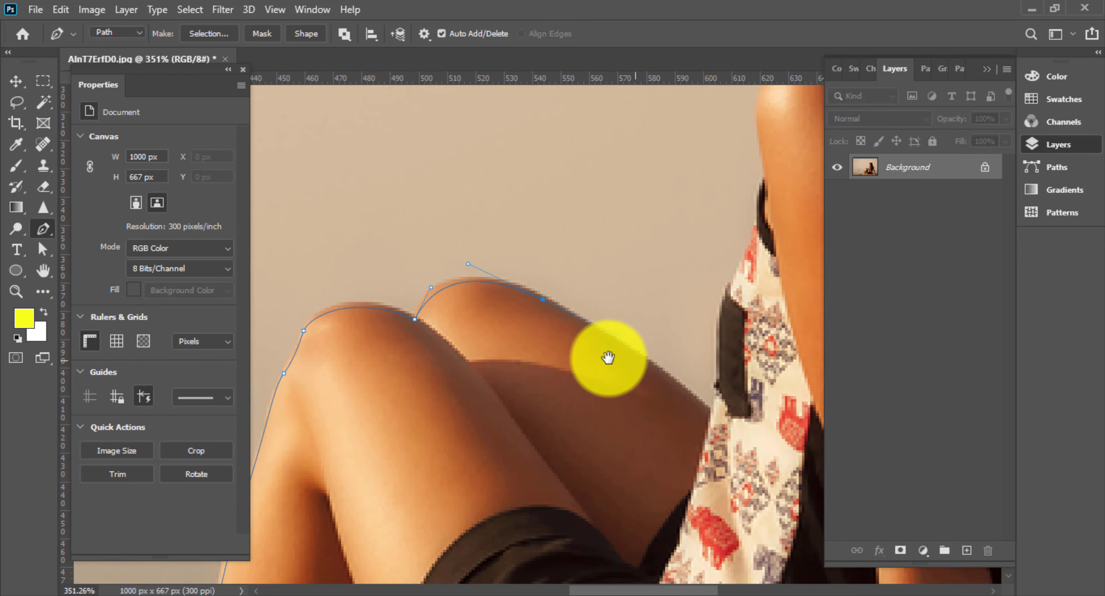
pyautogui.scroll(1, 497, 325)
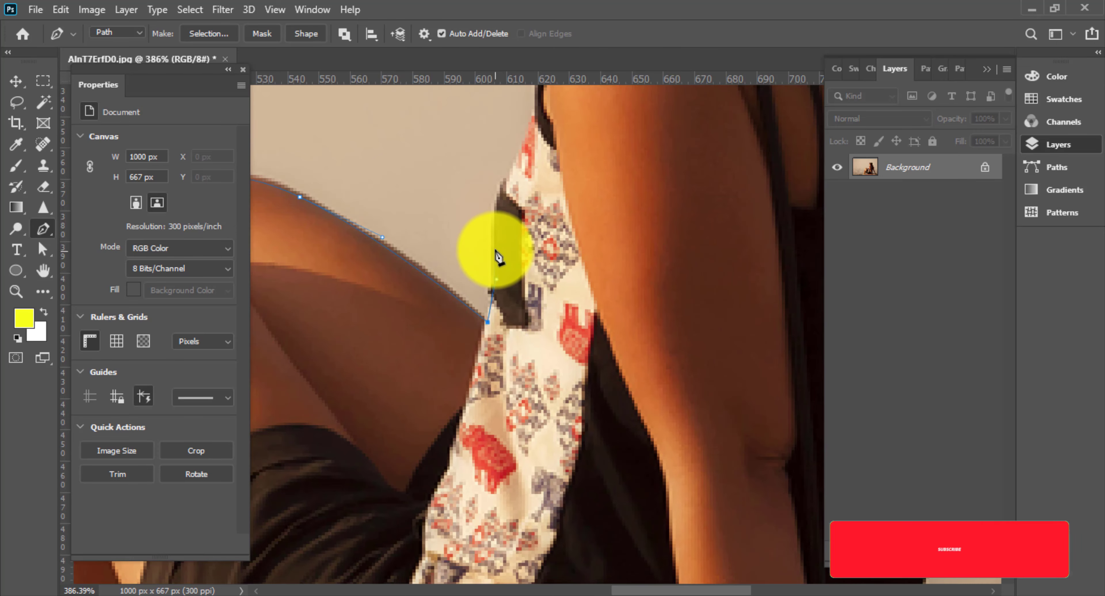
pyautogui.moveTo(506, 251)
pyautogui.mouseDown()
pyautogui.moveTo(525, 408)
pyautogui.moveTo(572, 437)
pyautogui.moveTo(567, 383)
pyautogui.mouseUp()
pyautogui.click(515, 392)
pyautogui.click(543, 309)
pyautogui.click(553, 265)
pyautogui.scroll(5, 576, 455)
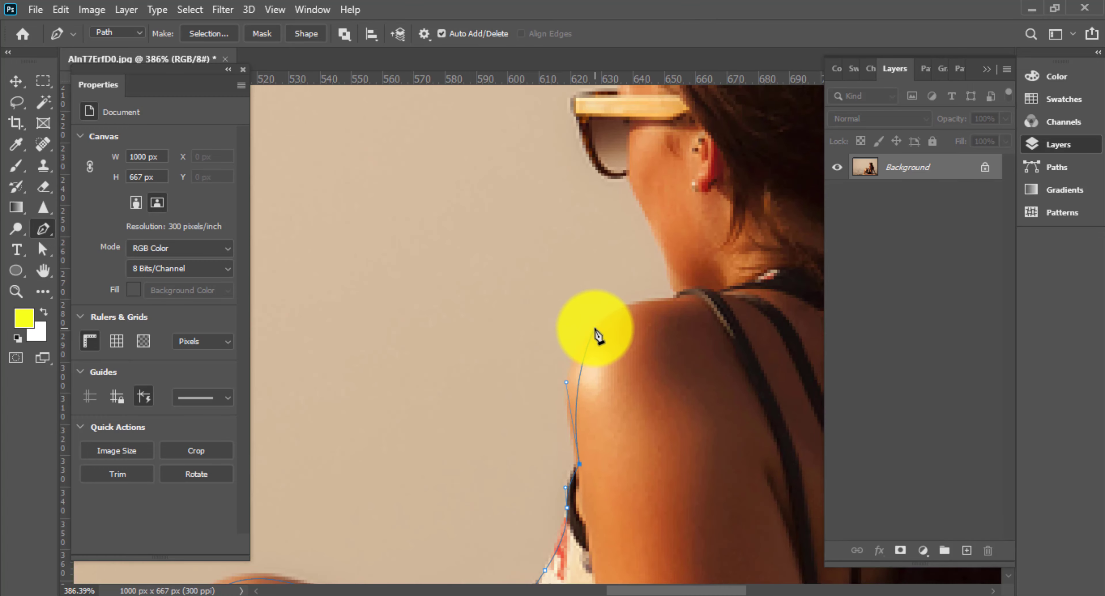
# Curve the path around the shoulder, up the neck and around the glasses.
pyautogui.moveTo(596, 328); pyautogui.dragTo(627, 302)
pyautogui.scroll(3, 564, 365)
pyautogui.click(565, 342)
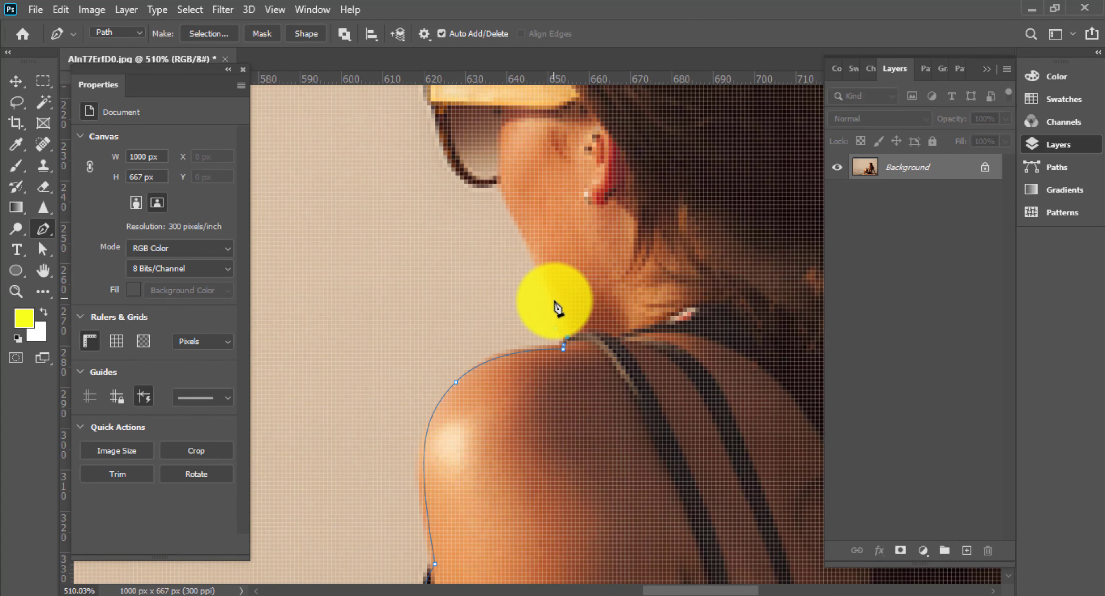
pyautogui.click(555, 299)
pyautogui.scroll(5, 612, 439)
pyautogui.moveTo(546, 374); pyautogui.dragTo(535, 345)
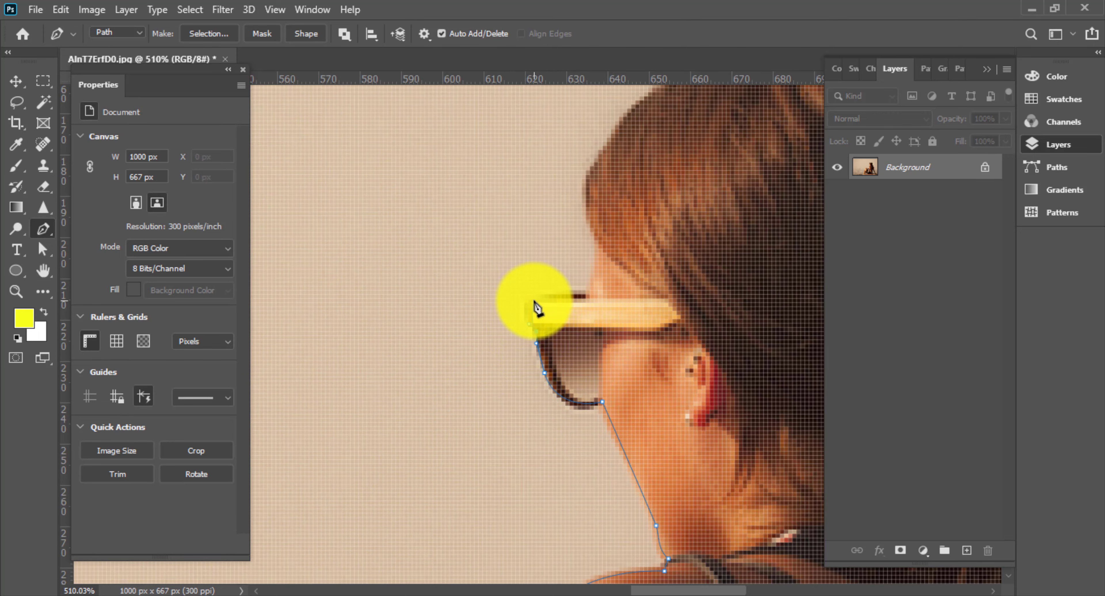
pyautogui.click(590, 294)
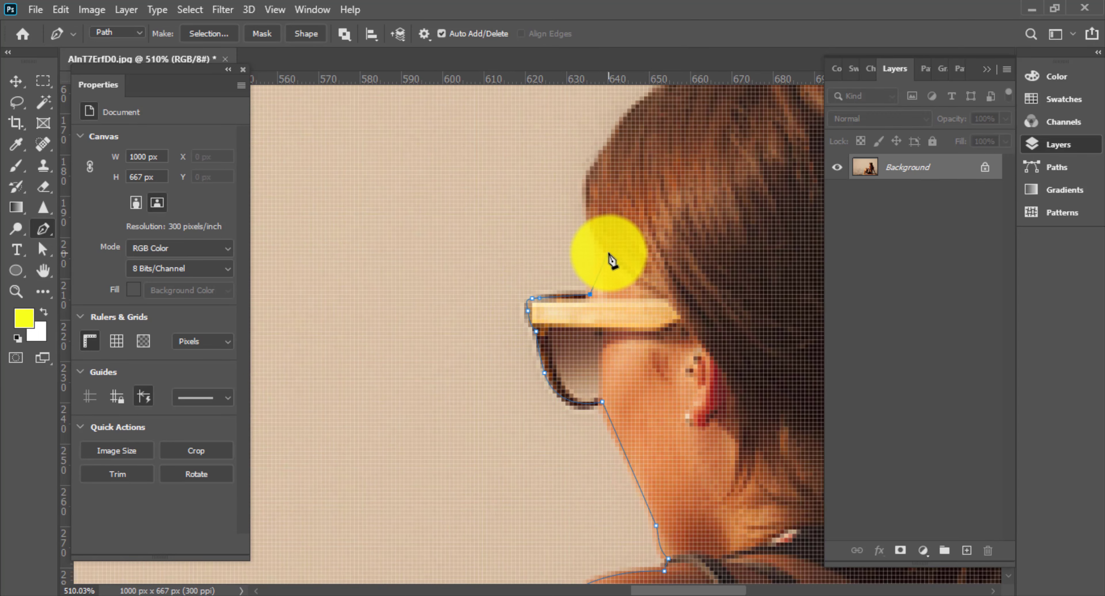
pyautogui.scroll(-1, 596, 241)
pyautogui.scroll(3, 624, 345)
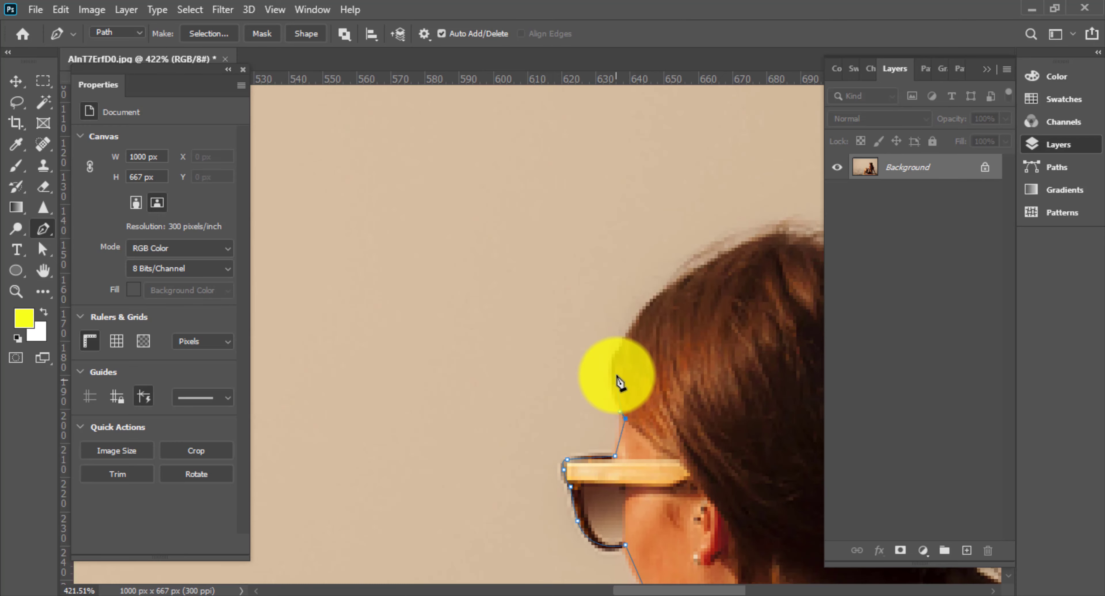
pyautogui.scroll(-1, 624, 356)
# Trace over the top of the head and down the hair's right edge.
pyautogui.click(470, 386)
pyautogui.click(513, 370)
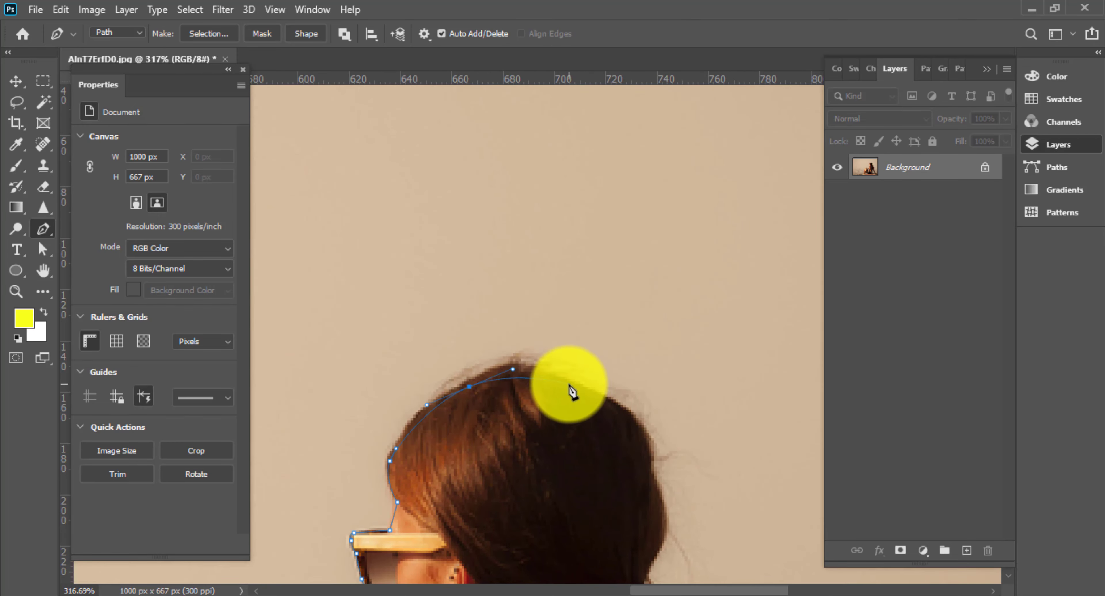
pyautogui.click(569, 386)
pyautogui.moveTo(631, 423); pyautogui.dragTo(538, 289)
pyautogui.click(540, 284)
pyautogui.click(554, 329)
pyautogui.click(561, 365)
# Trace down the ponytail and around the shoulder's outer edge.
pyautogui.moveTo(543, 388); pyautogui.dragTo(526, 296)
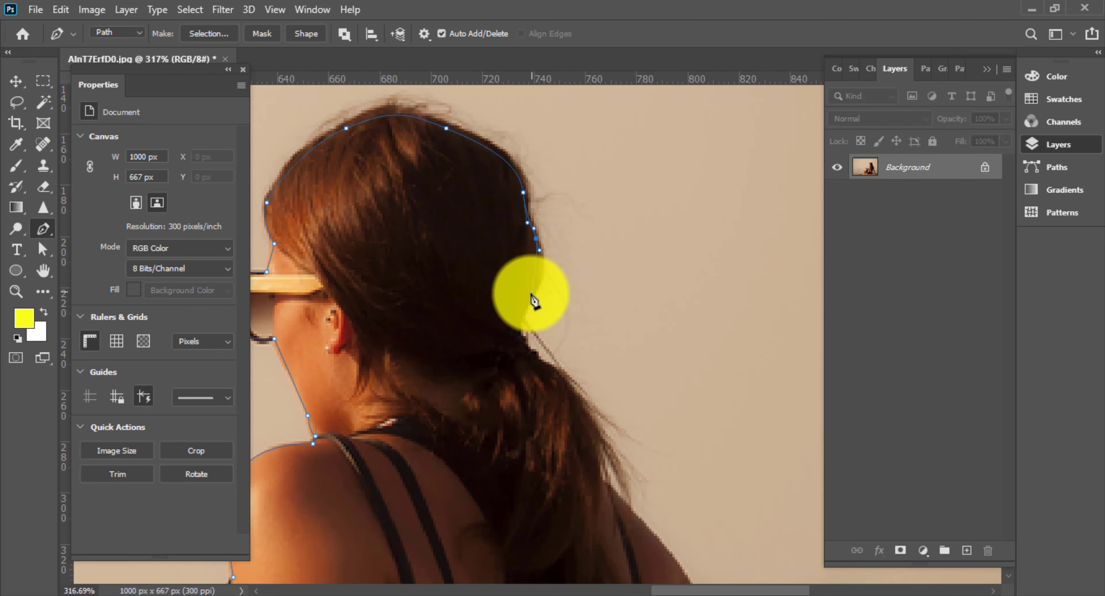
pyautogui.click(519, 344)
pyautogui.click(557, 375)
pyautogui.click(591, 411)
pyautogui.moveTo(600, 458); pyautogui.dragTo(473, 239)
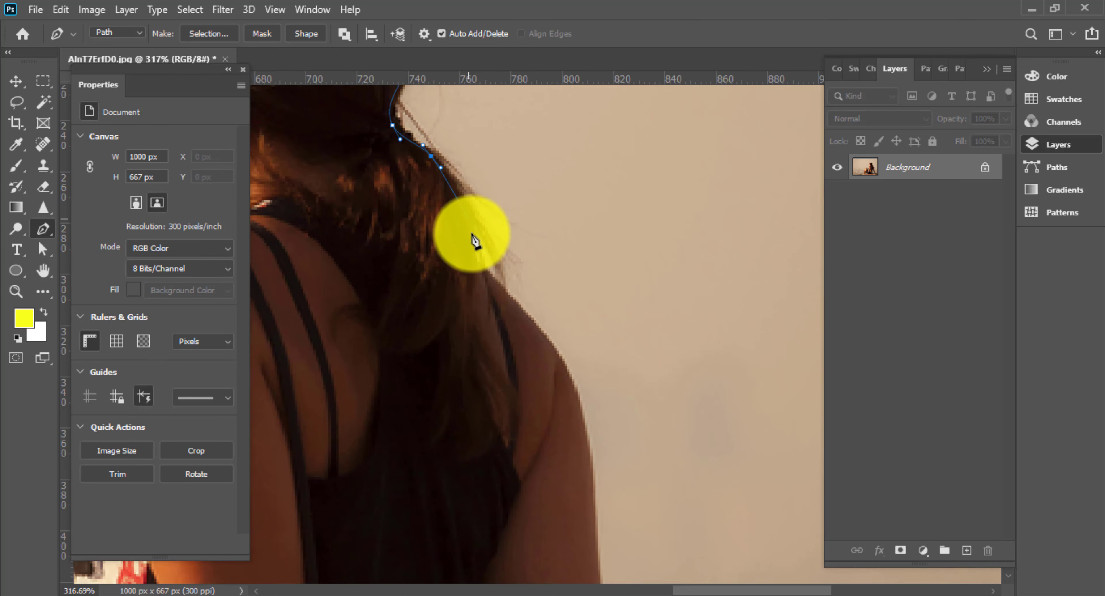
pyautogui.click(470, 220)
pyautogui.click(472, 265)
pyautogui.click(535, 328)
pyautogui.moveTo(573, 436)
pyautogui.mouseDown()
pyautogui.moveTo(525, 291)
pyautogui.moveTo(544, 411)
pyautogui.mouseUp()
# Follow the arm down to the wrist, back of the hand and fingers.
pyautogui.moveTo(559, 504); pyautogui.dragTo(493, 296)
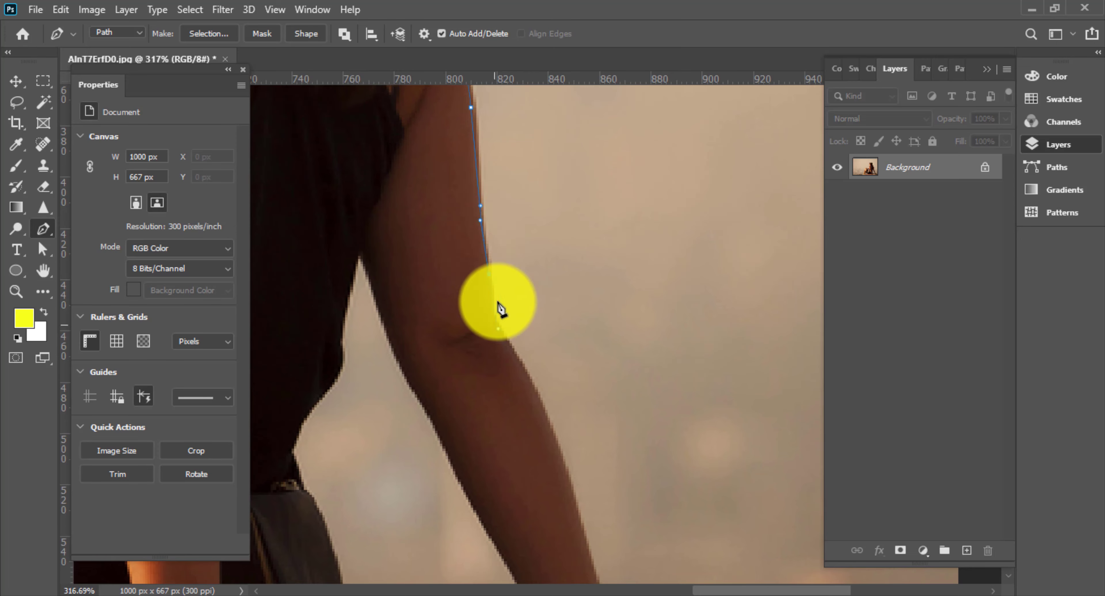
pyautogui.moveTo(502, 334); pyautogui.dragTo(467, 197)
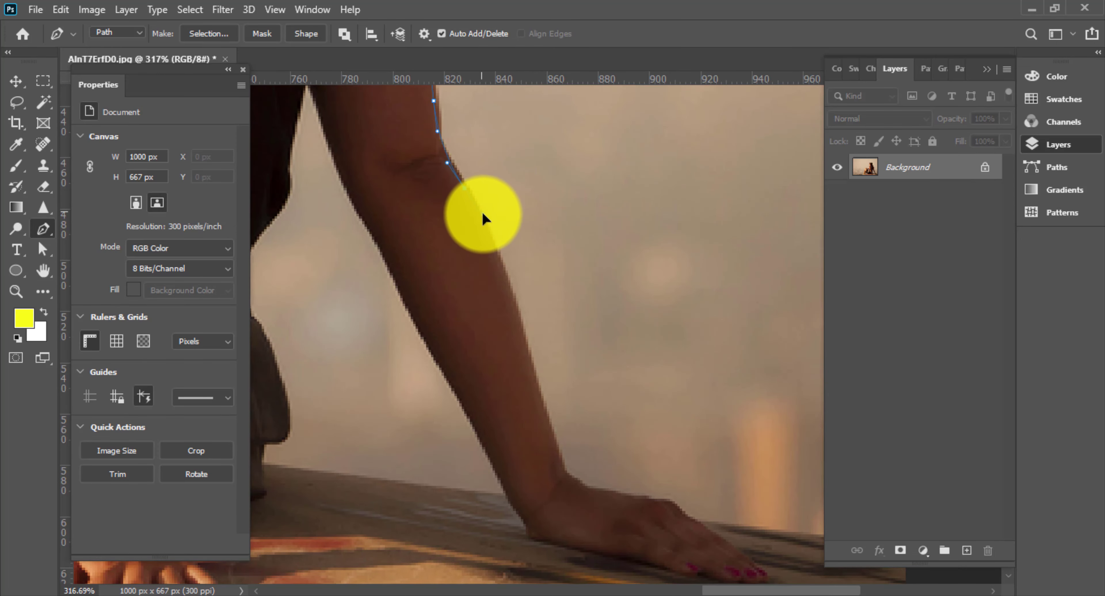
pyautogui.moveTo(498, 326); pyautogui.dragTo(461, 190)
pyautogui.moveTo(500, 339); pyautogui.dragTo(450, 187)
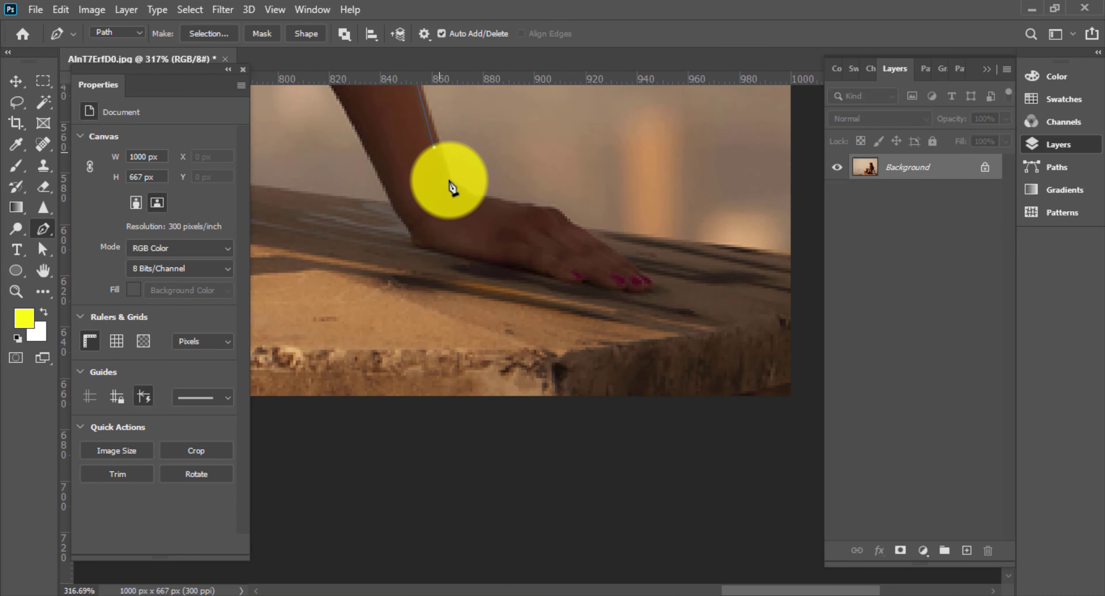
pyautogui.click(452, 181)
pyautogui.click(477, 198)
pyautogui.click(494, 204)
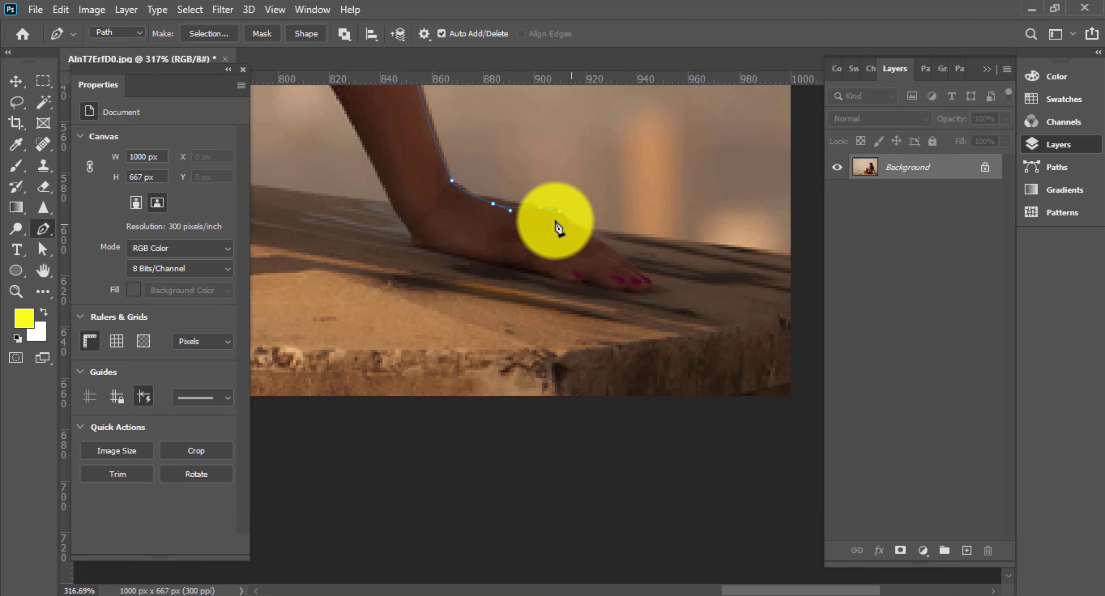
# Extend the path to the image's right edge and bottom-right corner.
pyautogui.scroll(1, 558, 229)
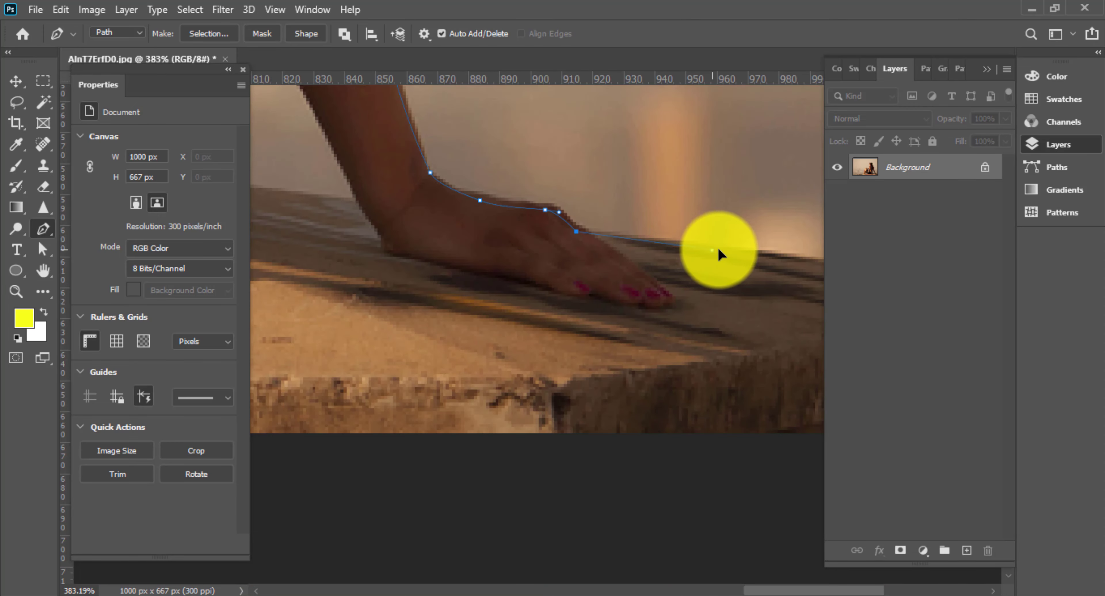
pyautogui.scroll(-5, 718, 249)
pyautogui.click(547, 213)
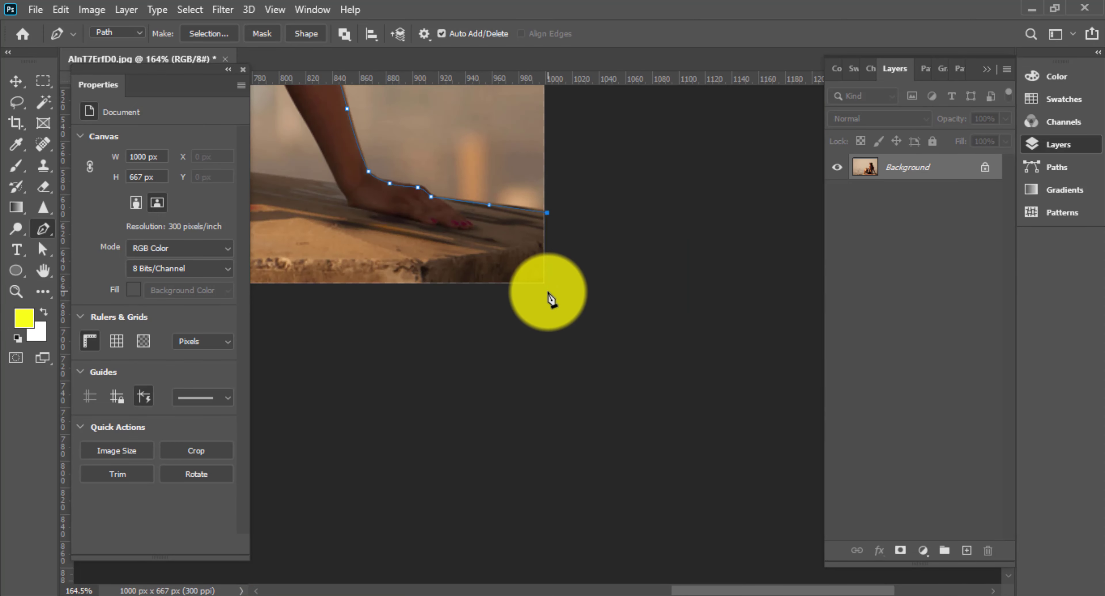
pyautogui.click(551, 300)
pyautogui.scroll(-4, 552, 300)
pyautogui.scroll(-1, 494, 301)
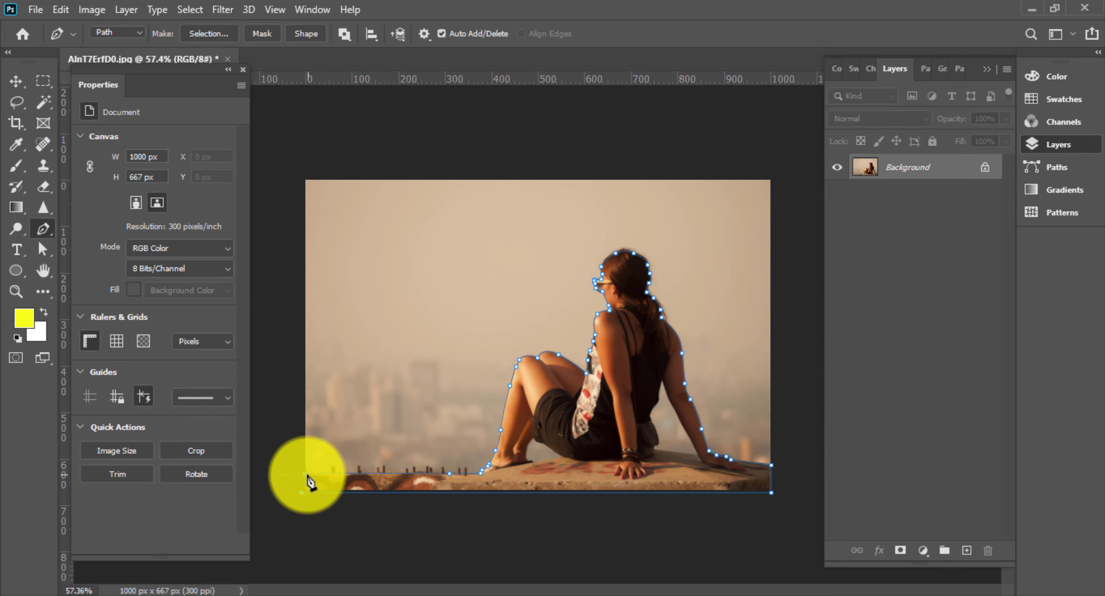
# Add anchors along the ledge under the legs and curve around the shorts and lower edge.
pyautogui.scroll(8, 554, 480)
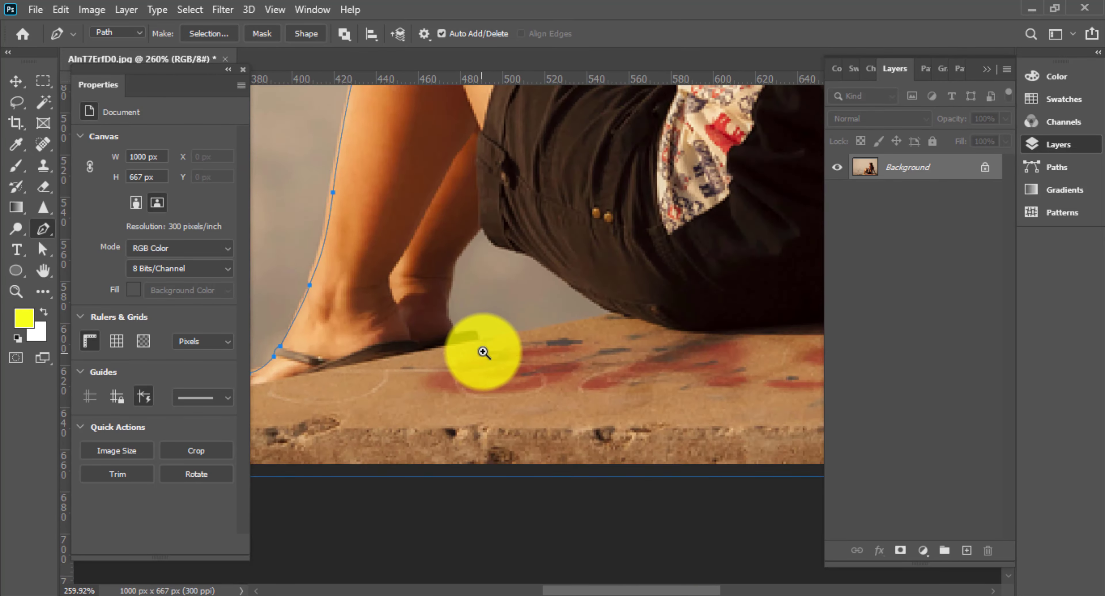
pyautogui.scroll(3, 484, 352)
pyautogui.click(677, 292)
pyautogui.scroll(-1, 555, 323)
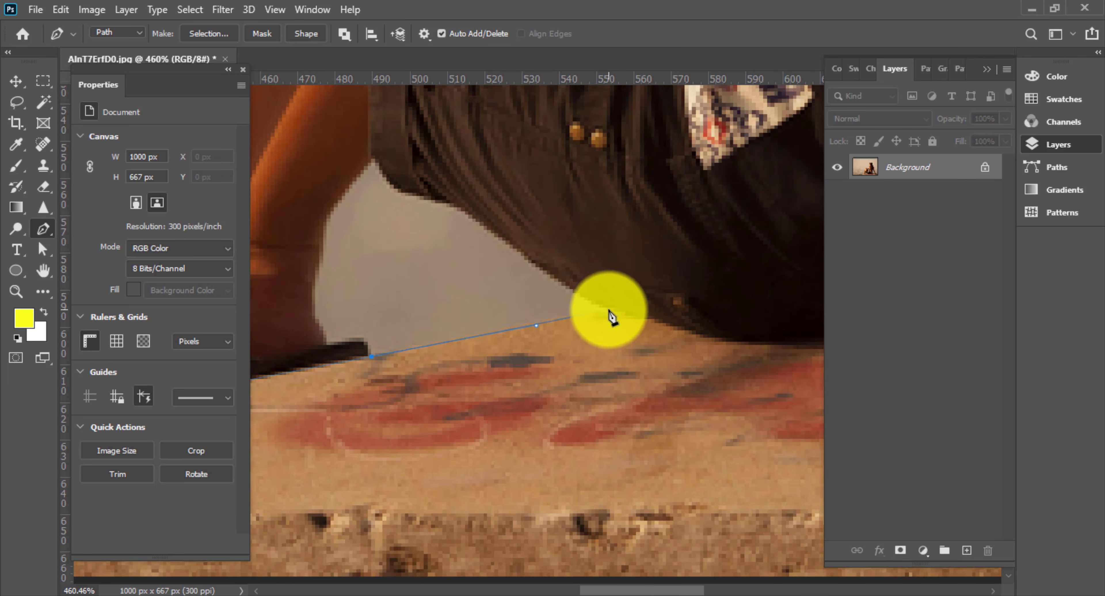
pyautogui.click(610, 308)
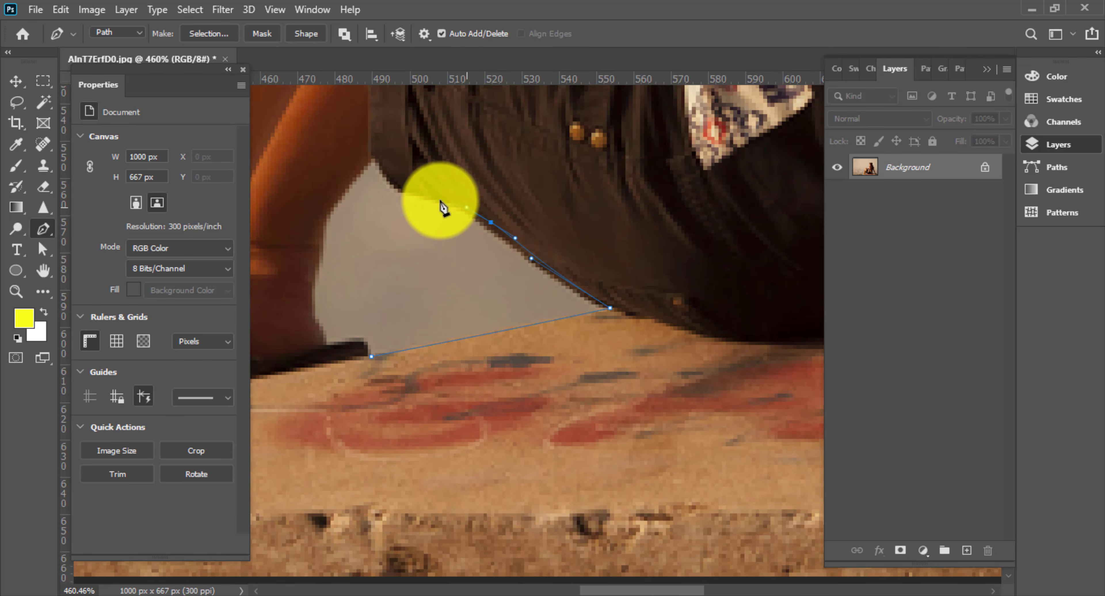
pyautogui.moveTo(431, 196); pyautogui.dragTo(408, 190)
pyautogui.moveTo(357, 122); pyautogui.dragTo(336, 183)
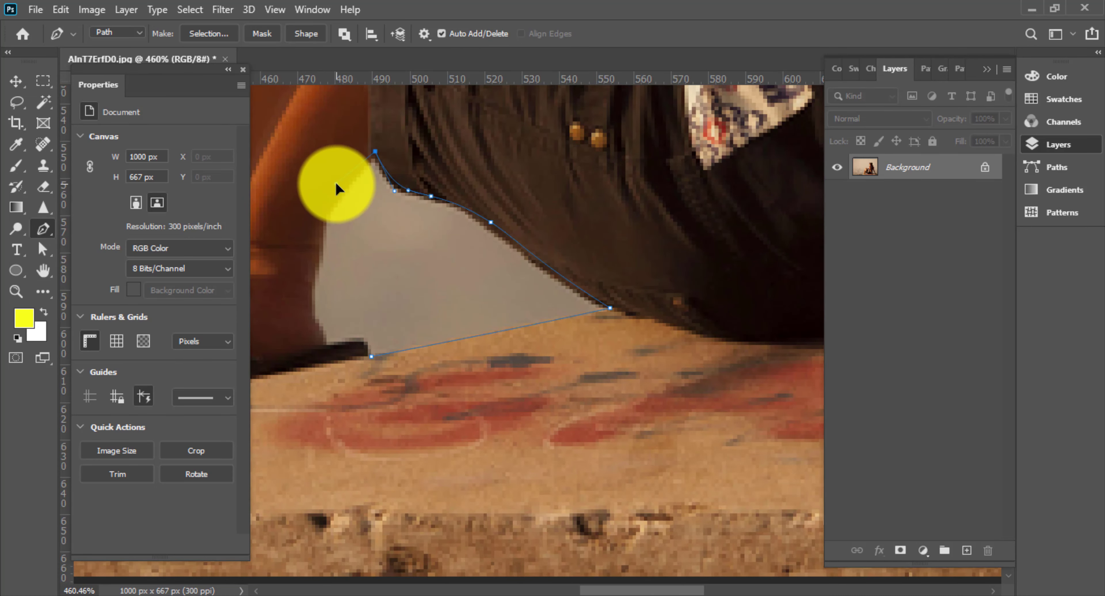
pyautogui.moveTo(310, 256); pyautogui.dragTo(316, 231)
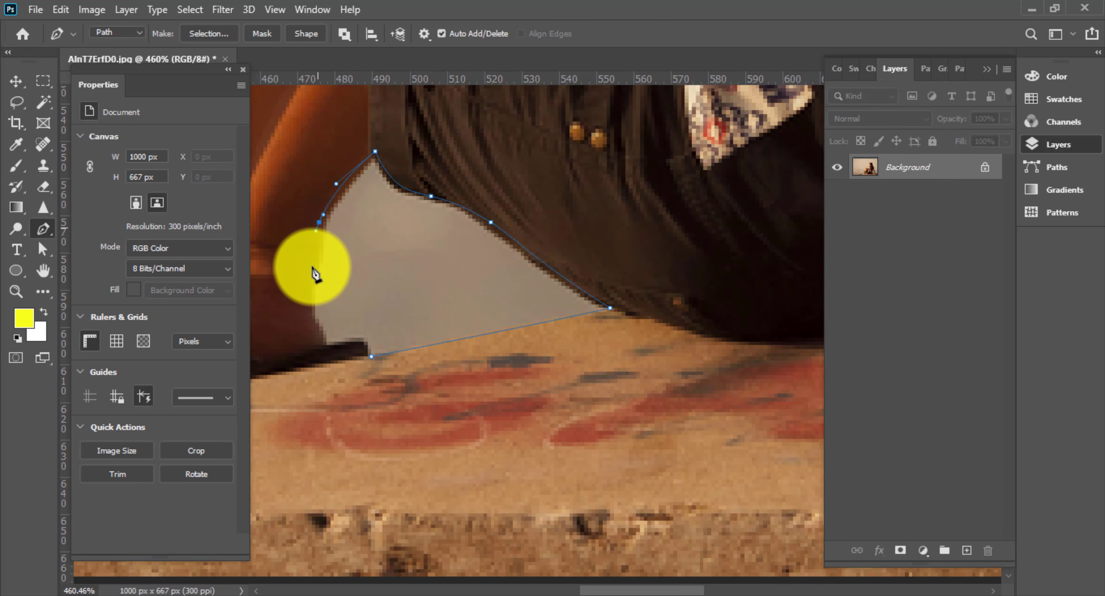
pyautogui.moveTo(308, 282); pyautogui.dragTo(303, 299)
pyautogui.moveTo(321, 349); pyautogui.dragTo(361, 348)
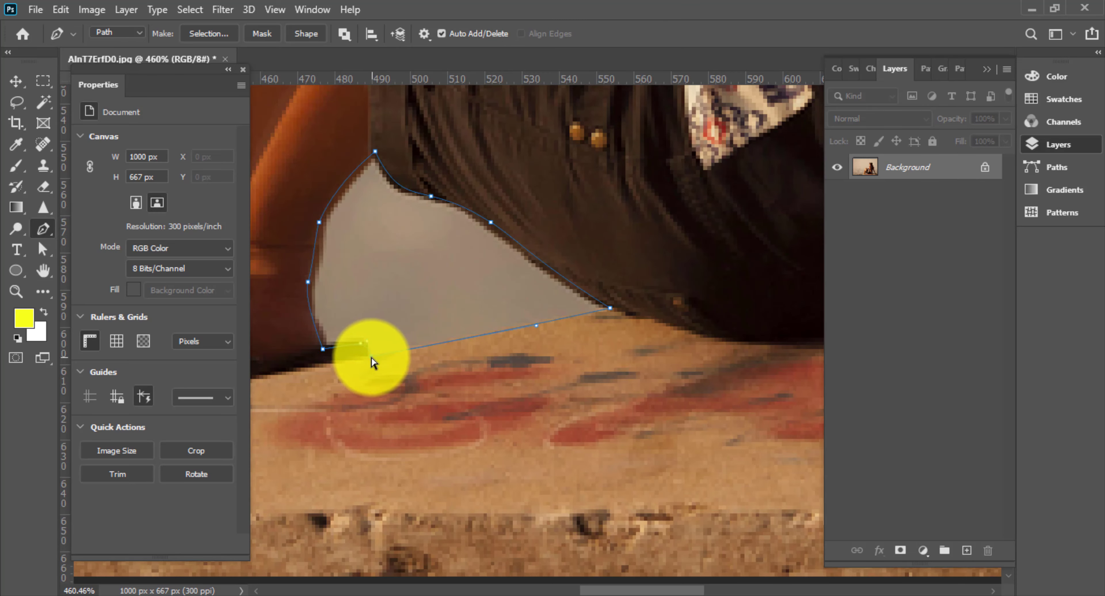
# Trace the gap under the arm along the shirt edge and around the bag's bottom.
pyautogui.scroll(-5, 372, 362)
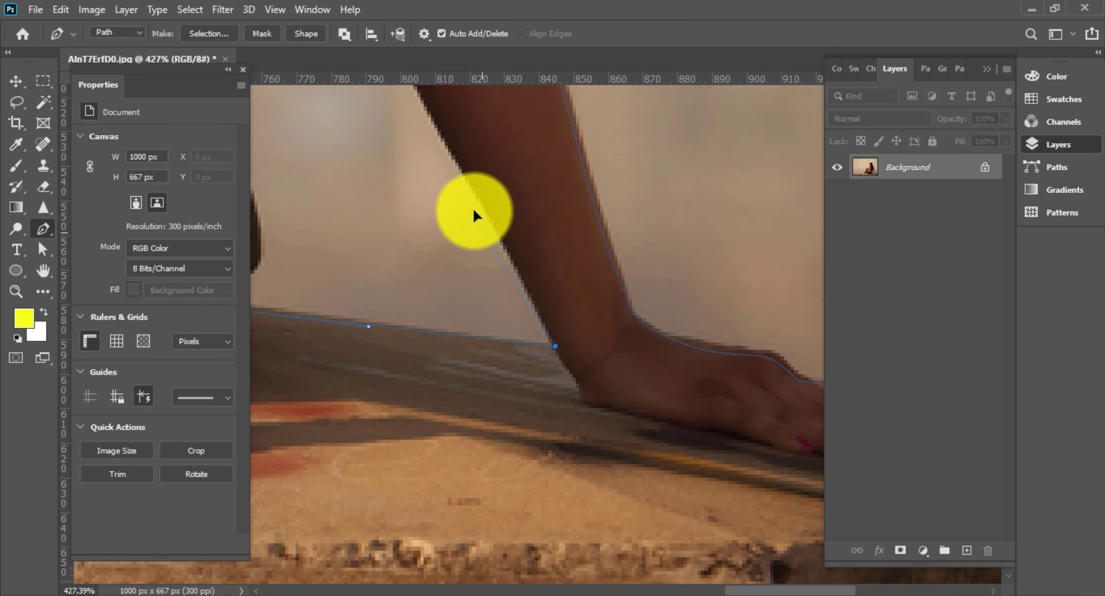
pyautogui.scroll(5, 493, 258)
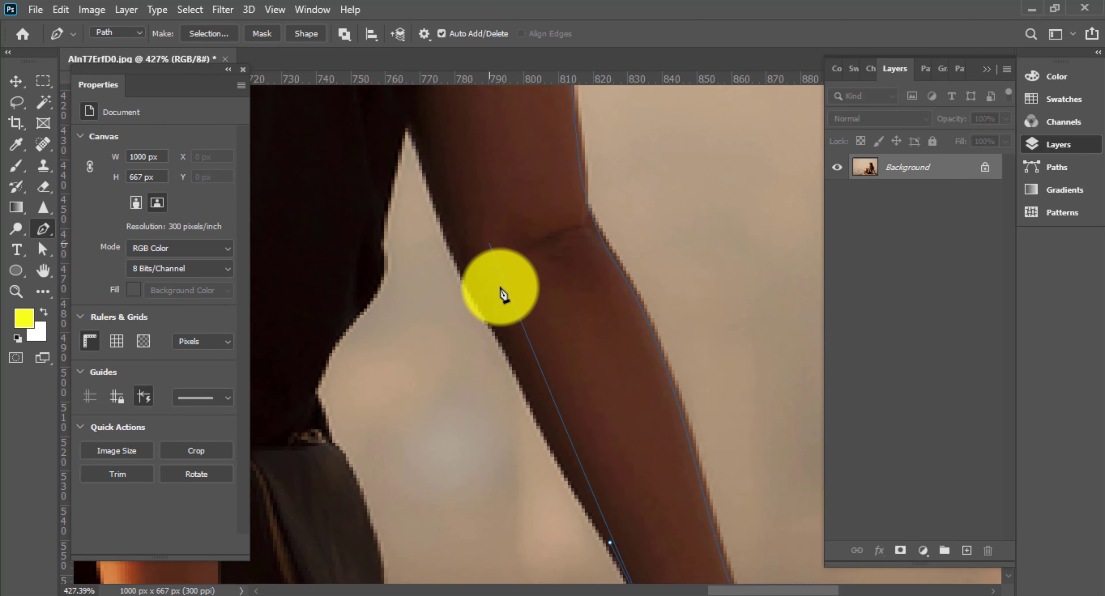
pyautogui.click(522, 381)
pyautogui.moveTo(459, 261); pyautogui.dragTo(508, 365)
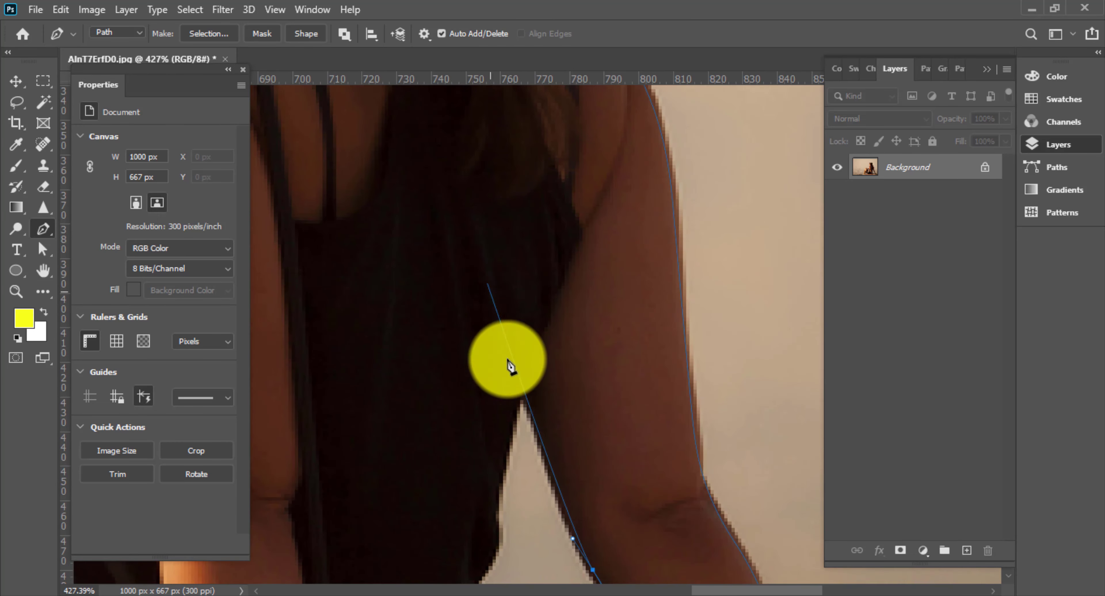
pyautogui.click(521, 381)
pyautogui.moveTo(505, 448); pyautogui.dragTo(474, 317)
pyautogui.click(487, 262)
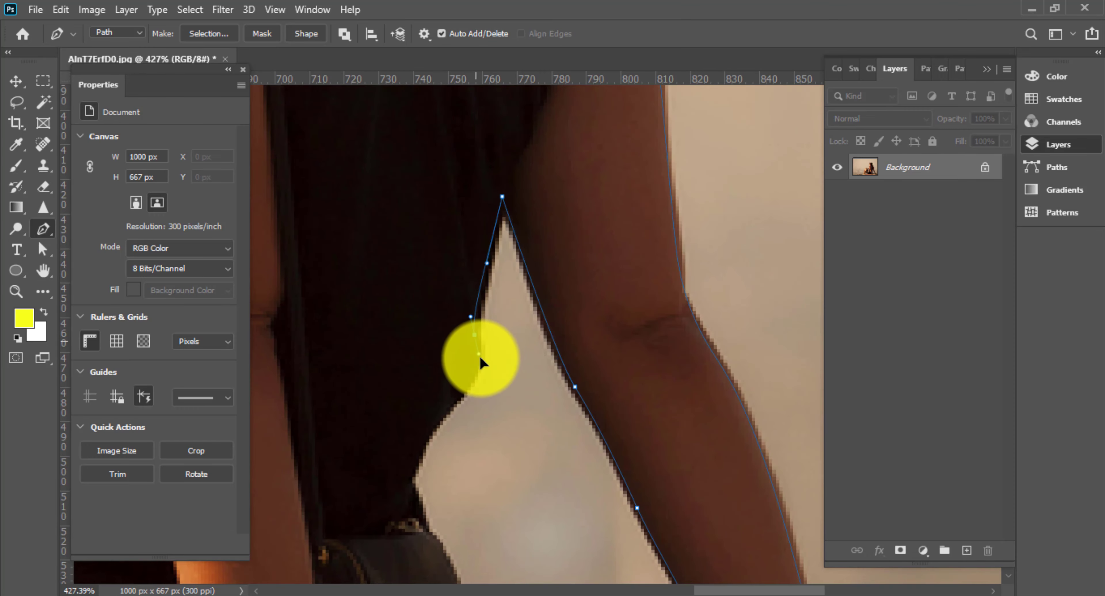
pyautogui.moveTo(476, 380); pyautogui.dragTo(483, 266)
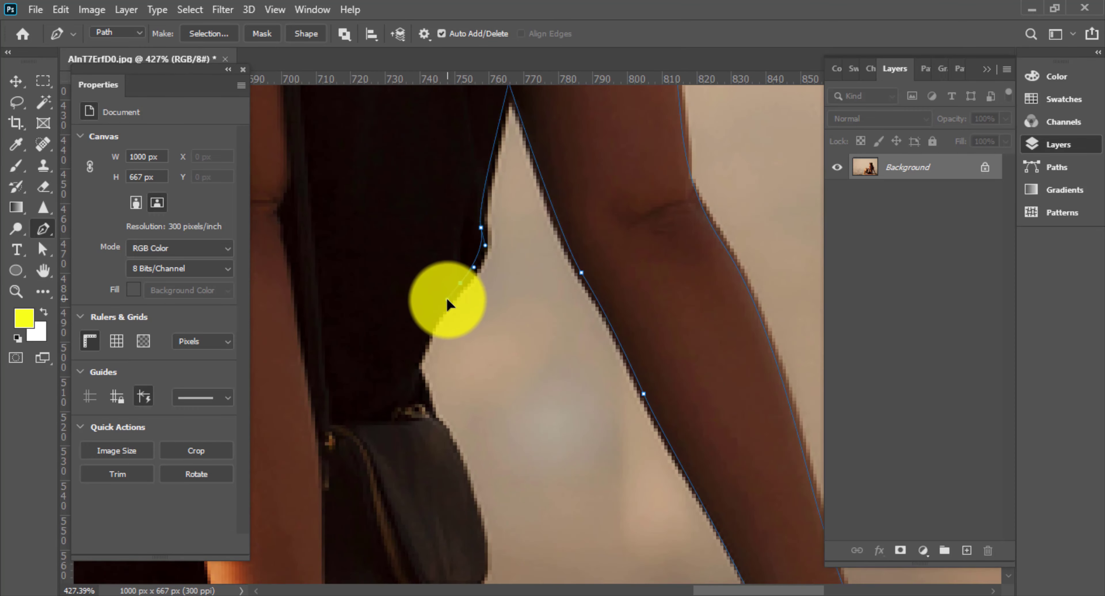
pyautogui.moveTo(427, 349)
pyautogui.mouseDown()
pyautogui.moveTo(451, 279)
pyautogui.moveTo(439, 310)
pyautogui.mouseUp()
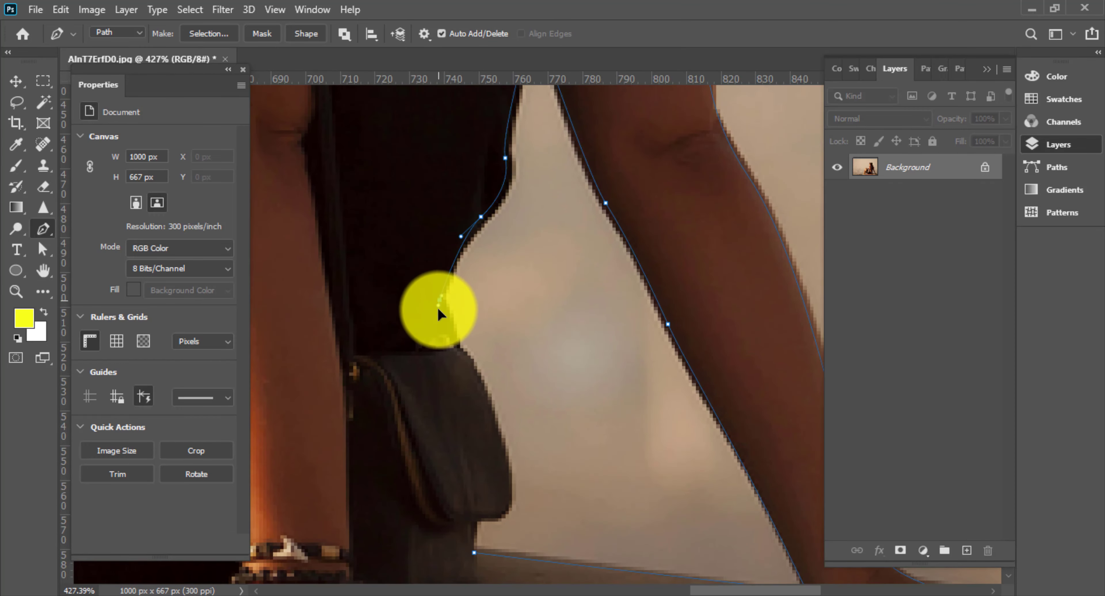
pyautogui.moveTo(486, 393); pyautogui.dragTo(426, 221)
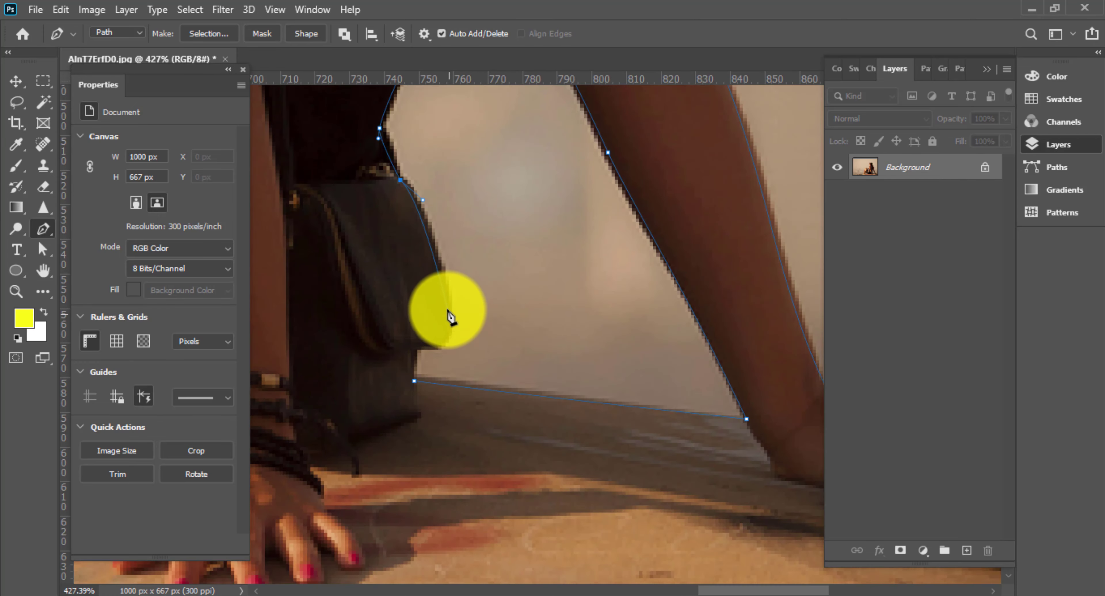
pyautogui.click(436, 287)
pyautogui.moveTo(447, 331); pyautogui.dragTo(452, 344)
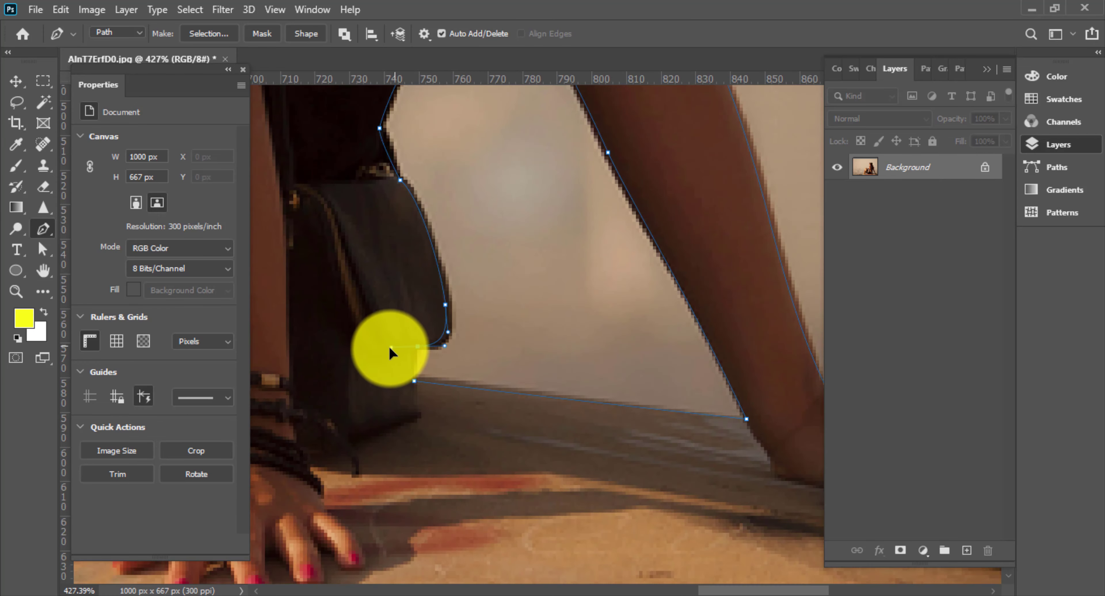
# Convert the closed path to a selection and open it in Select and Mask.
pyautogui.hotkey('ctrl', '0')
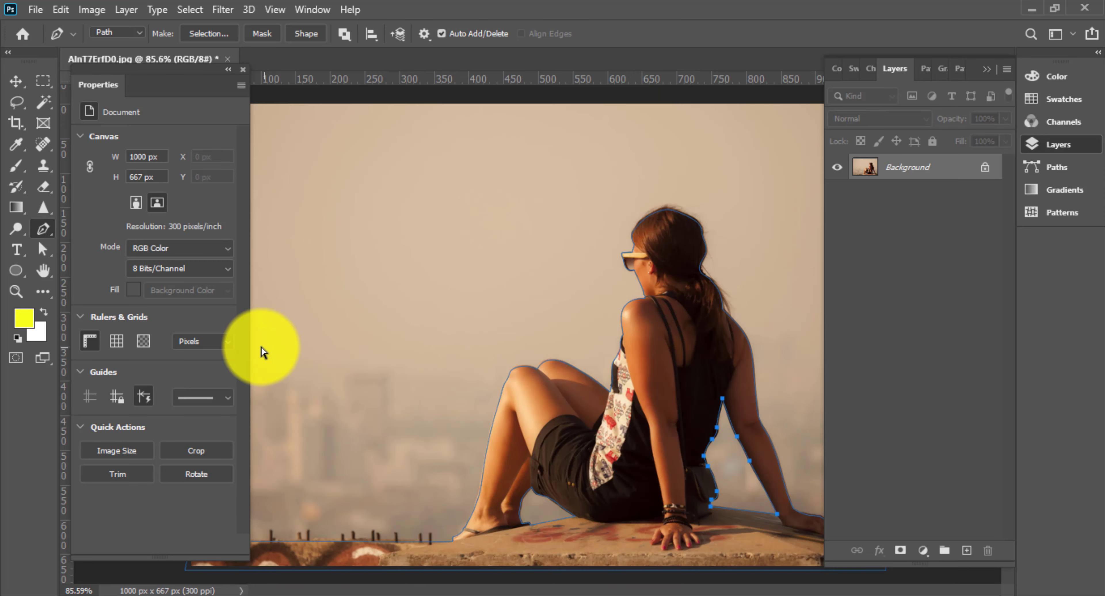
pyautogui.hotkey('ctrl', 'Return')
pyautogui.moveTo(703, 263)
pyautogui.mouseDown()
pyautogui.moveTo(790, 245)
pyautogui.moveTo(629, 249)
pyautogui.mouseUp()
pyautogui.hotkey('ctrl', 'alt', 'r')
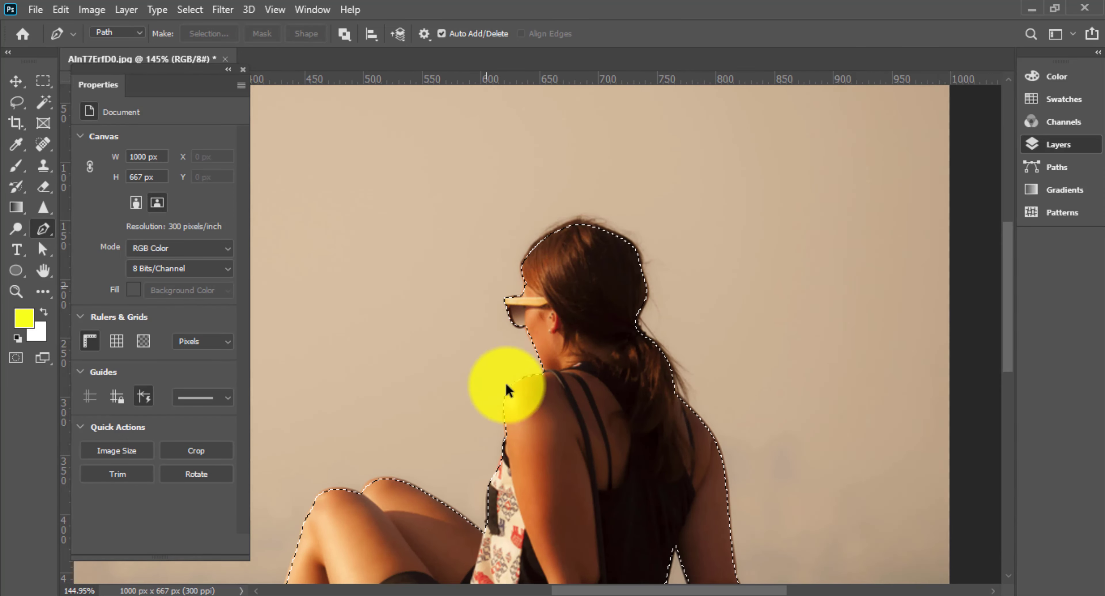
pyautogui.scroll(3, 578, 300)
# Brush Refine Edge over the hair, set Feather to 0.5 px, output to New Layer with Layer Mask.
pyautogui.scroll(3, 445, 286)
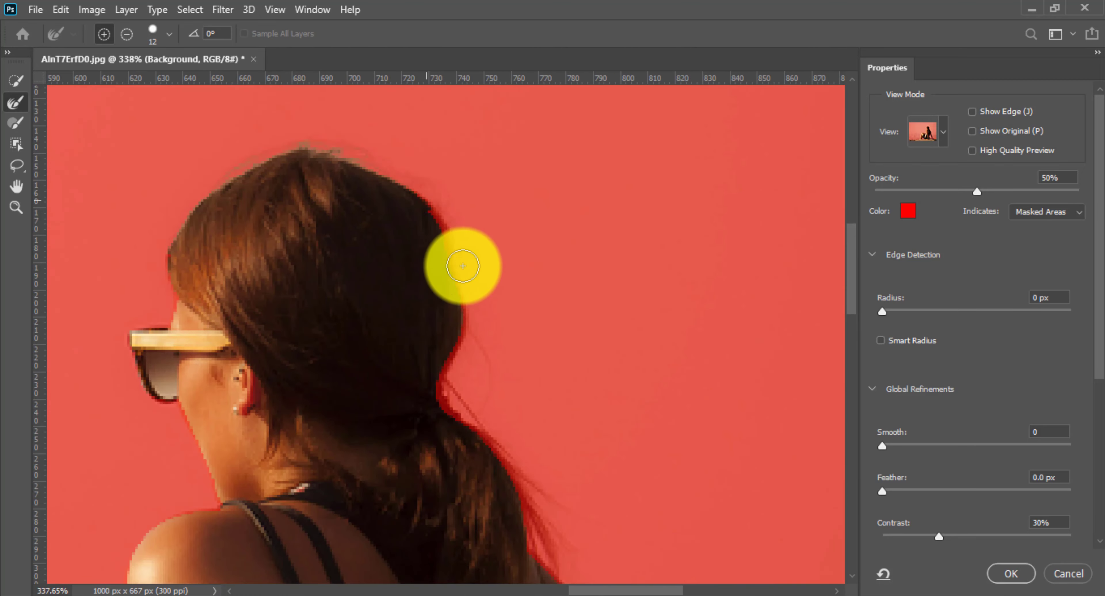
pyautogui.moveTo(459, 259); pyautogui.dragTo(442, 423)
pyautogui.scroll(-2, 511, 476)
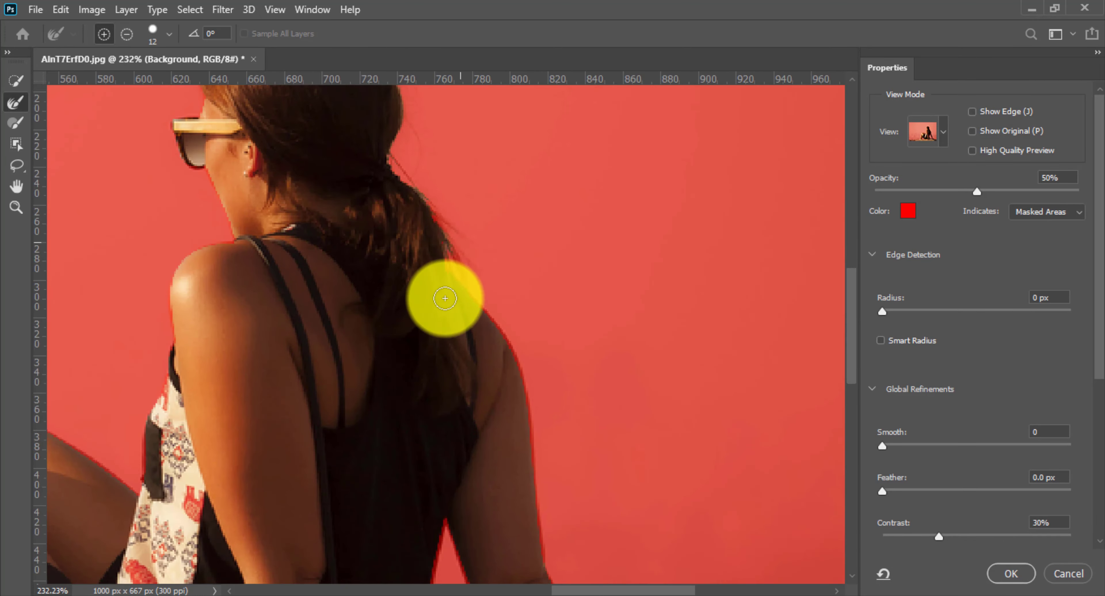
pyautogui.scroll(-3, 469, 267)
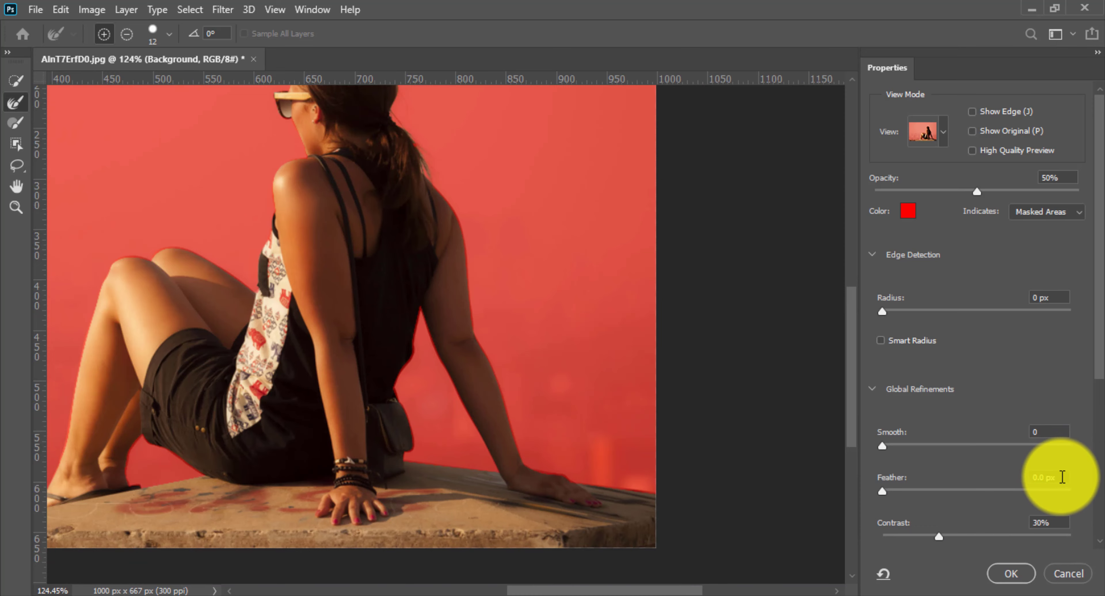
pyautogui.click(1049, 478)
pyautogui.write('0.5')
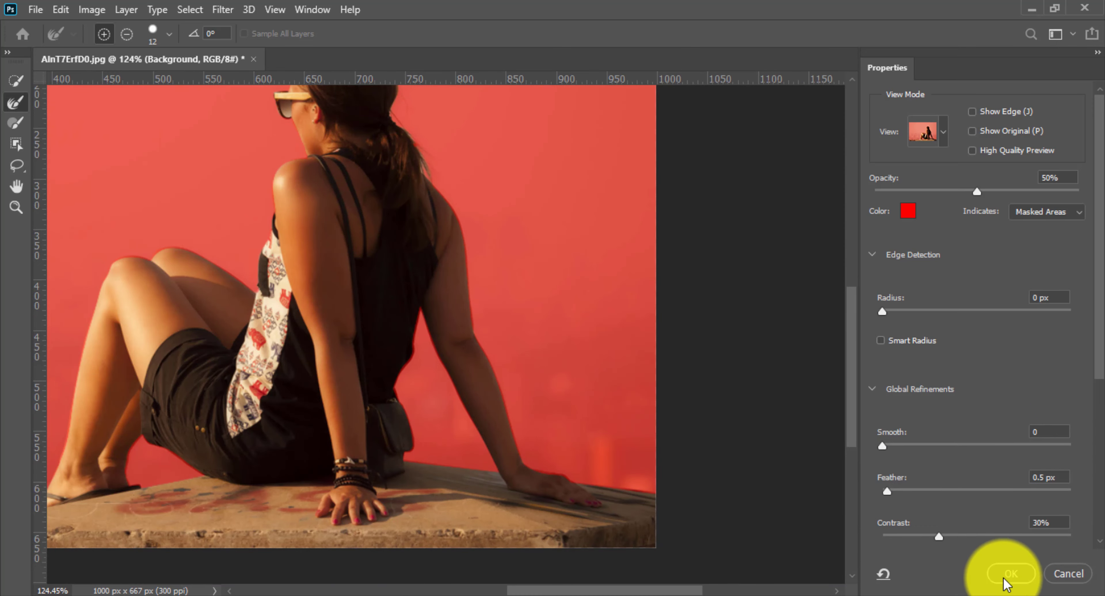
pyautogui.click(1010, 574)
pyautogui.scroll(-4, 622, 414)
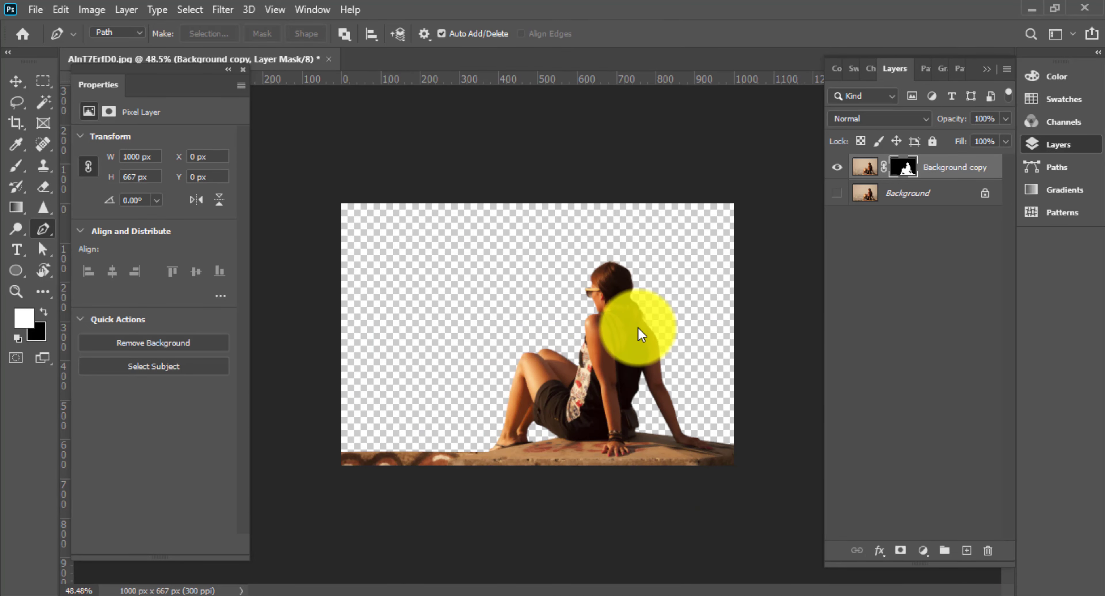
# Drag the manga wallpaper in beneath the cut-out and hide it.
pyautogui.moveTo(913, 165); pyautogui.dragTo(904, 245)
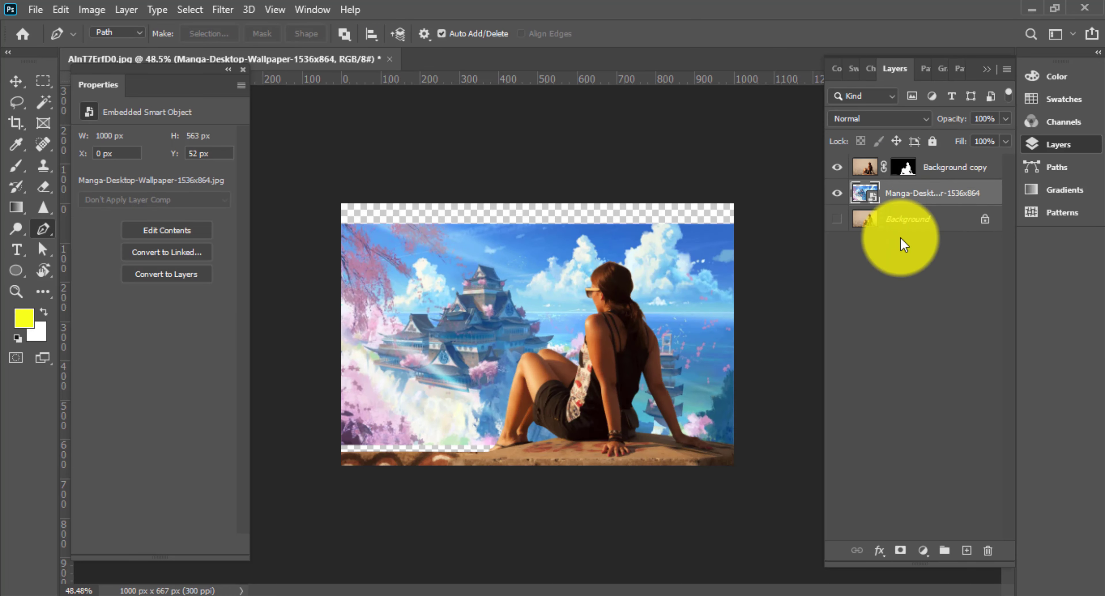
pyautogui.click(837, 193)
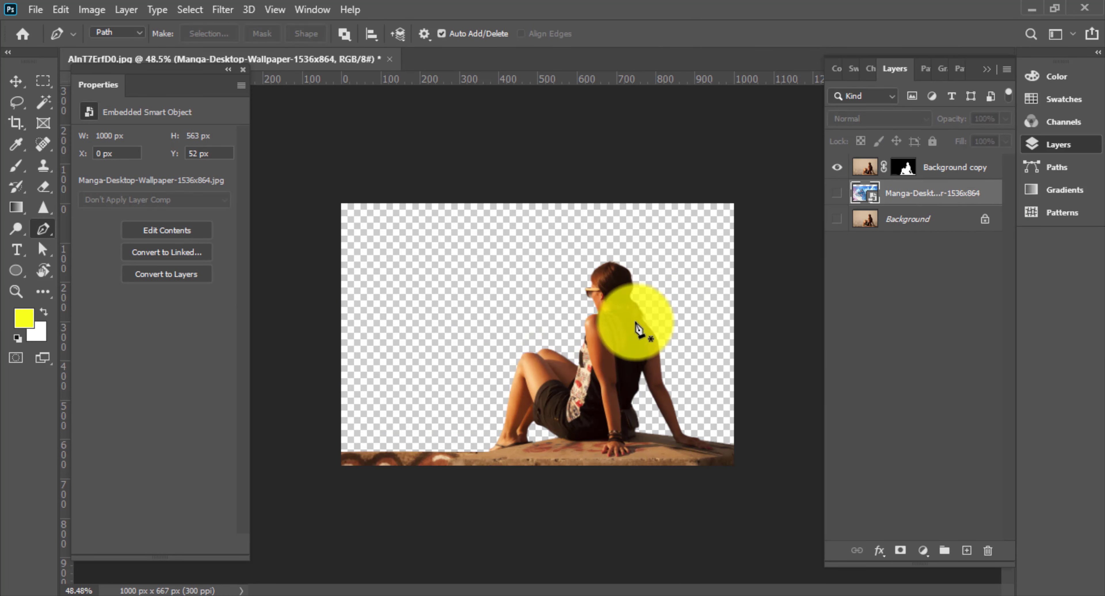
pyautogui.scroll(1, 785, 276)
# Duplicate the Background copy layer, delete the wallpaper layer, and select Background copy 2.
pyautogui.click(919, 176)
pyautogui.hotkey('ctrl', 'j')
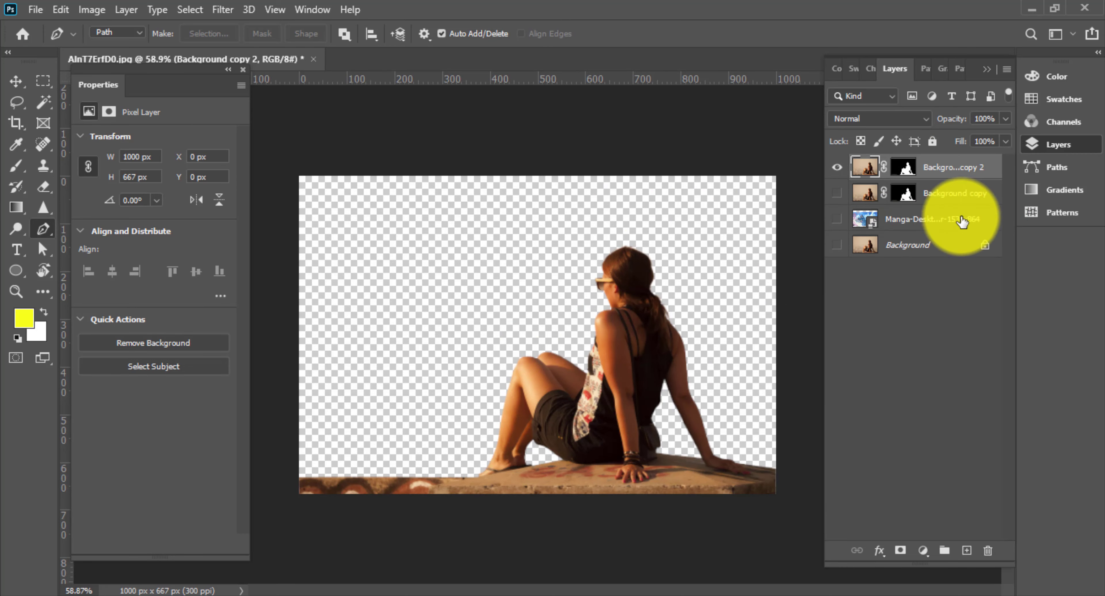
pyautogui.moveTo(962, 220); pyautogui.dragTo(988, 551)
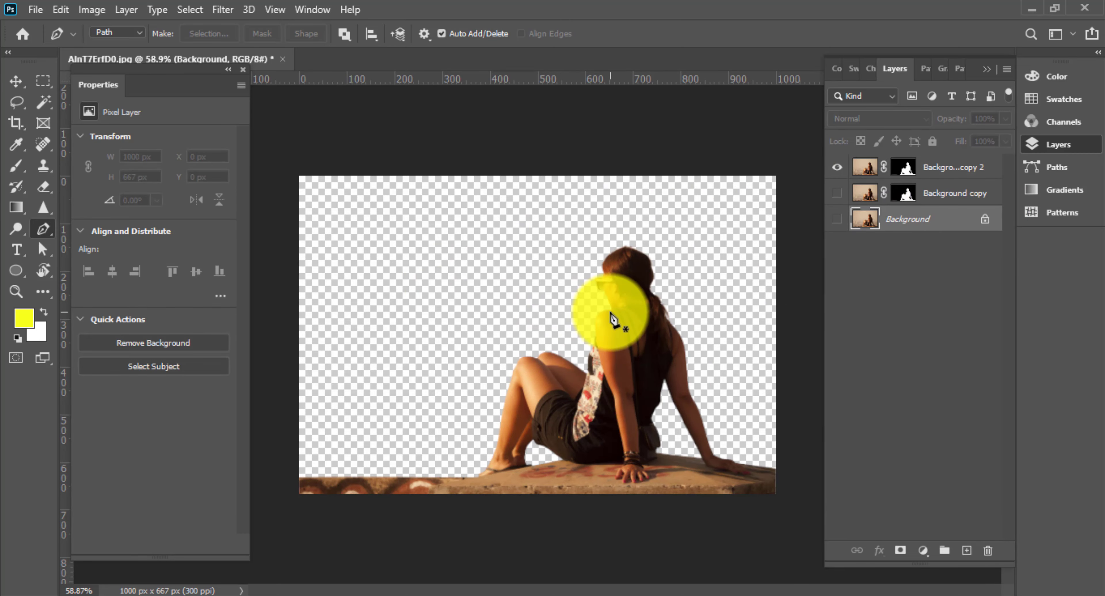
pyautogui.click(864, 168)
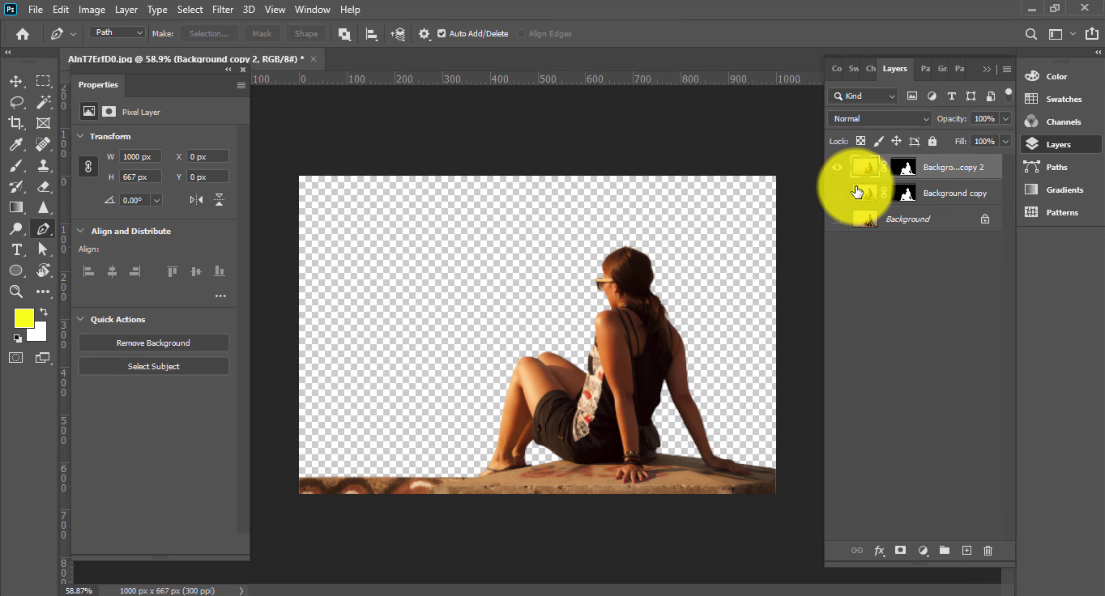
pyautogui.click(223, 9)
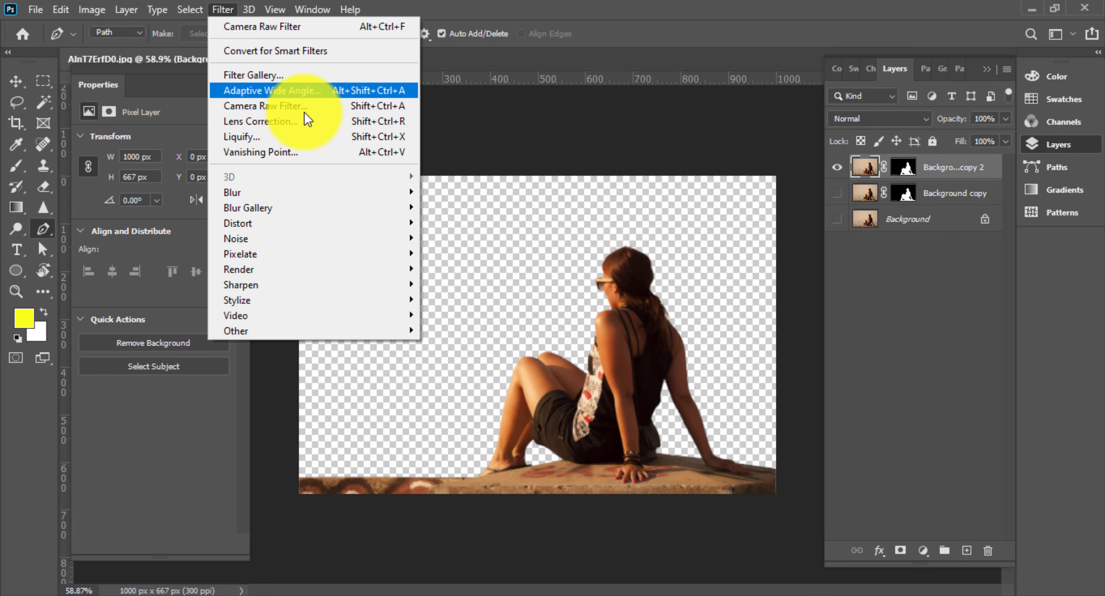
# Apply Poster Edges from the Filter Gallery, lowering Edge Intensity and Posterization to 1.
pyautogui.click(277, 81)
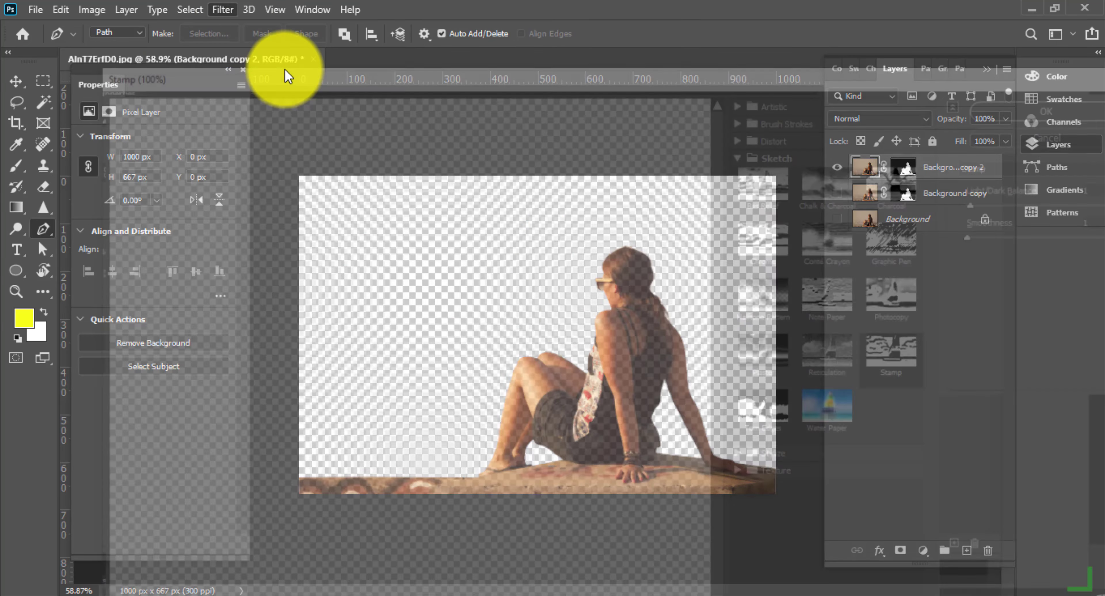
pyautogui.click(669, 44)
pyautogui.click(696, 242)
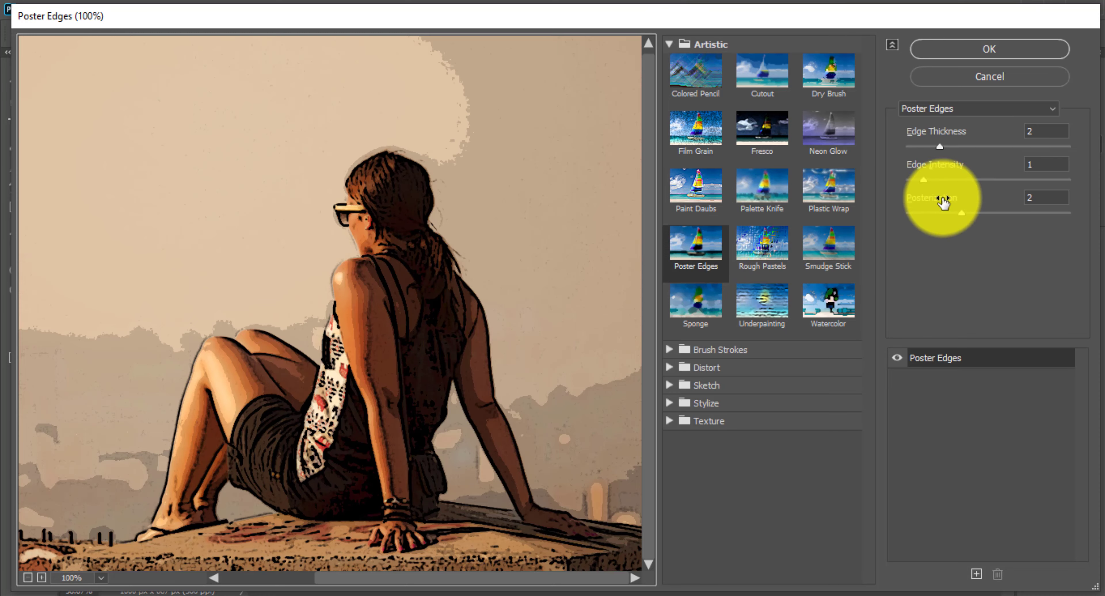
pyautogui.moveTo(923, 179); pyautogui.dragTo(908, 180)
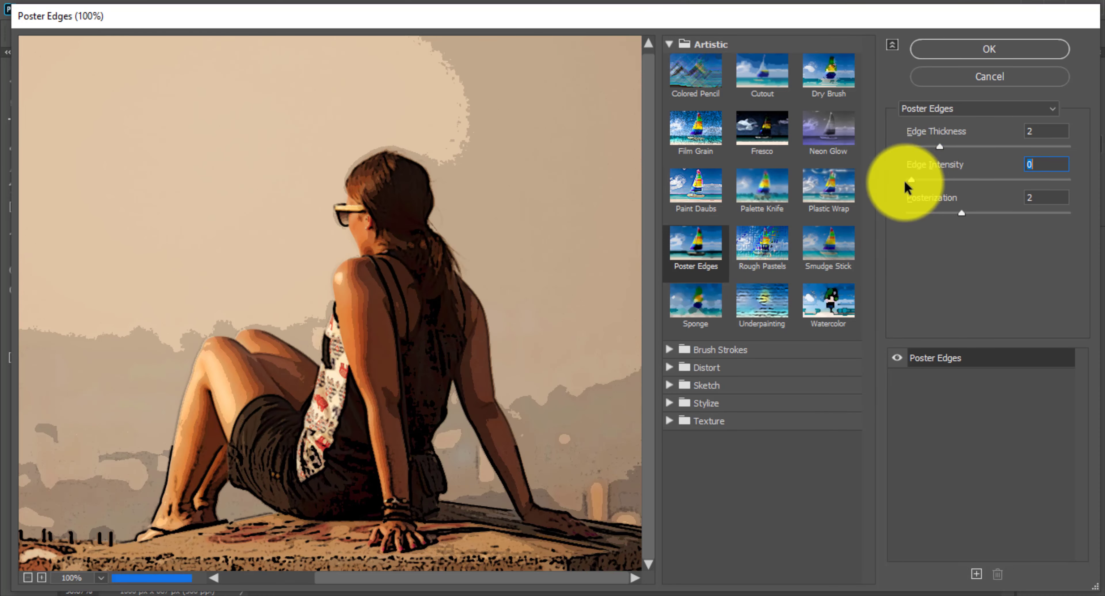
pyautogui.keyDown('ctrl'); pyautogui.click(337, 412); pyautogui.keyUp('ctrl')
pyautogui.keyDown('alt'); pyautogui.click(375, 414); pyautogui.keyUp('alt')
pyautogui.moveTo(961, 212); pyautogui.dragTo(928, 212)
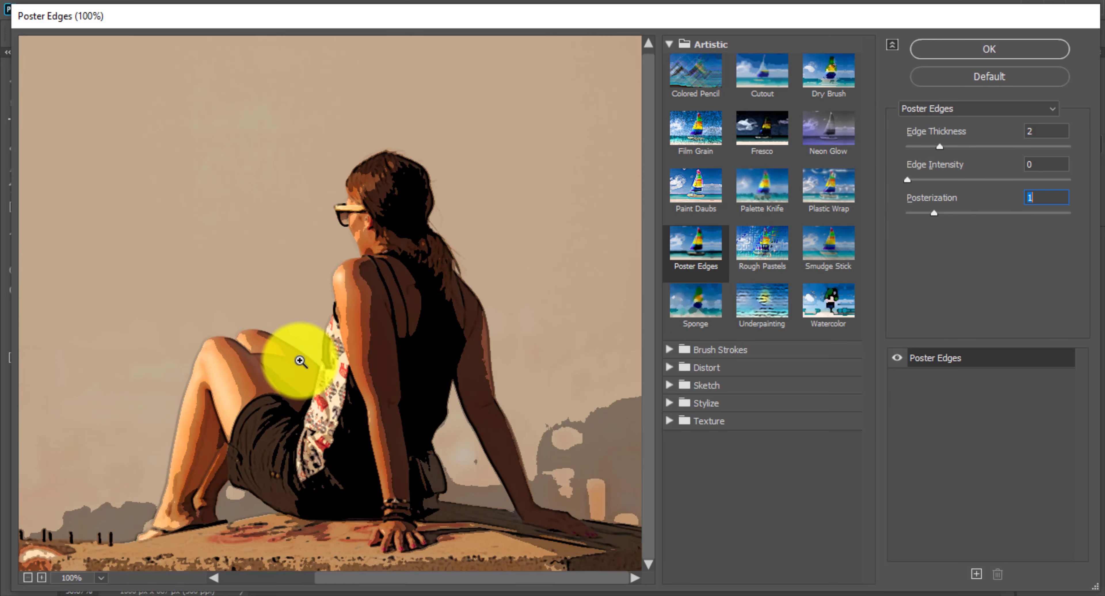
pyautogui.keyDown('alt'); pyautogui.click(329, 363); pyautogui.keyUp('alt')
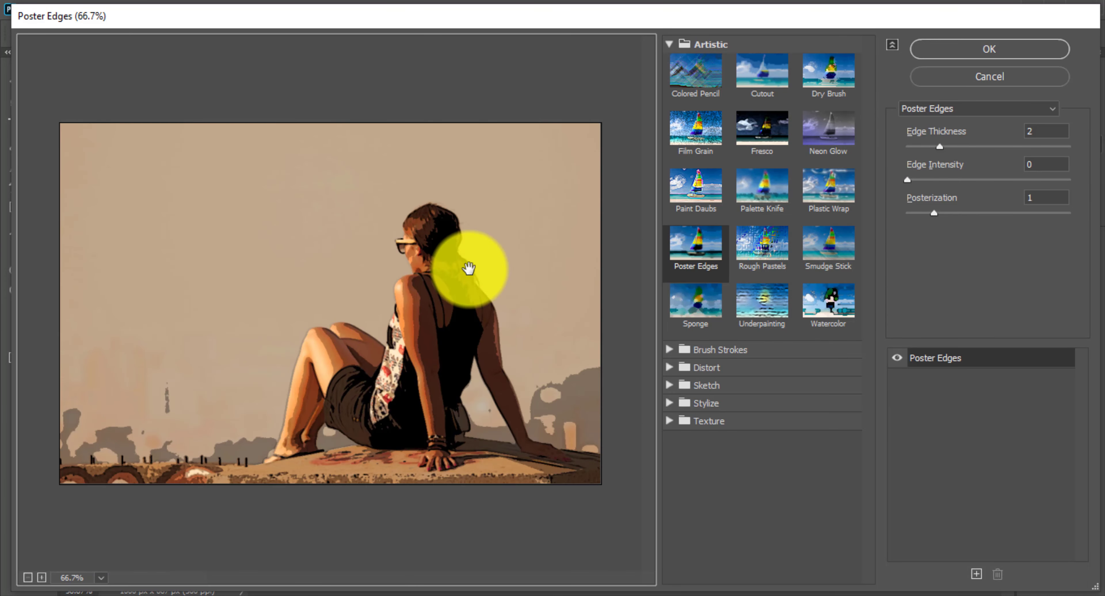
pyautogui.keyDown('ctrl'); pyautogui.click(504, 313); pyautogui.keyUp('ctrl')
pyautogui.moveTo(934, 214); pyautogui.dragTo(939, 214)
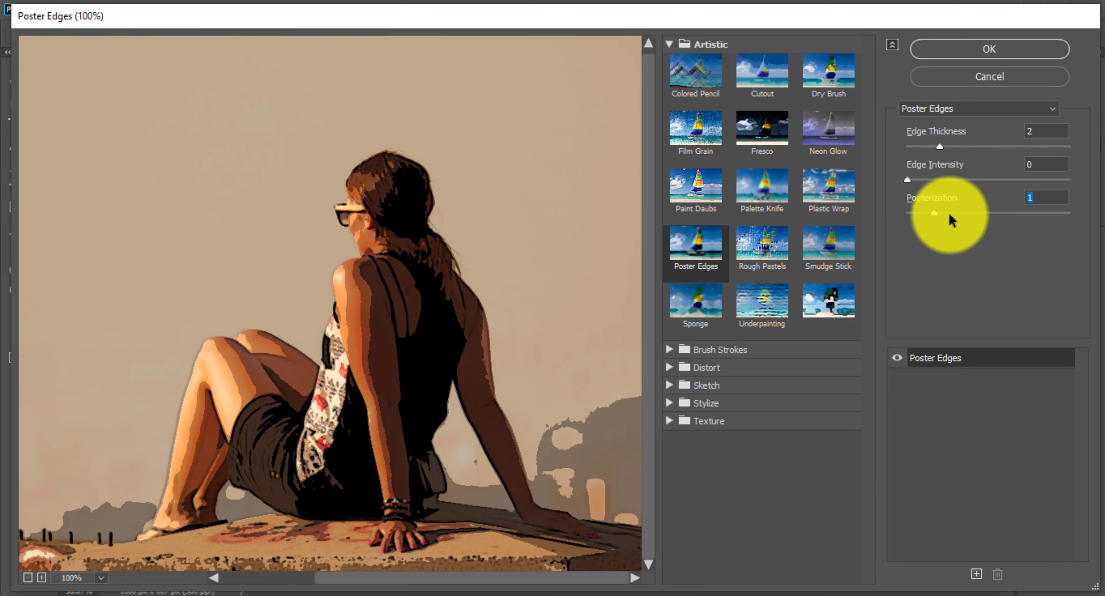
pyautogui.moveTo(940, 146); pyautogui.dragTo(914, 148)
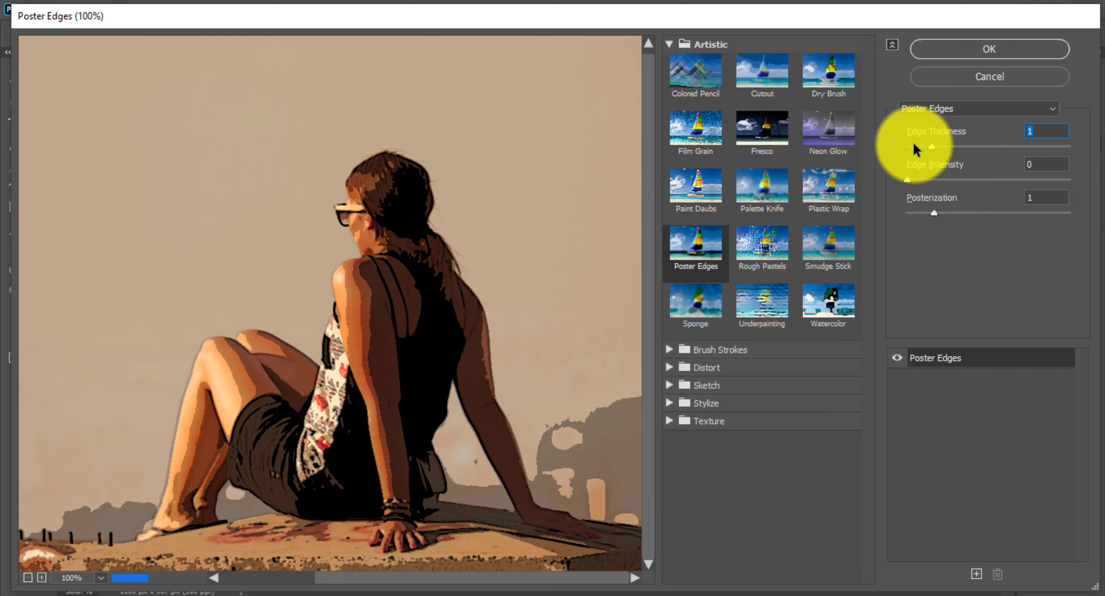
pyautogui.moveTo(939, 214); pyautogui.dragTo(952, 215)
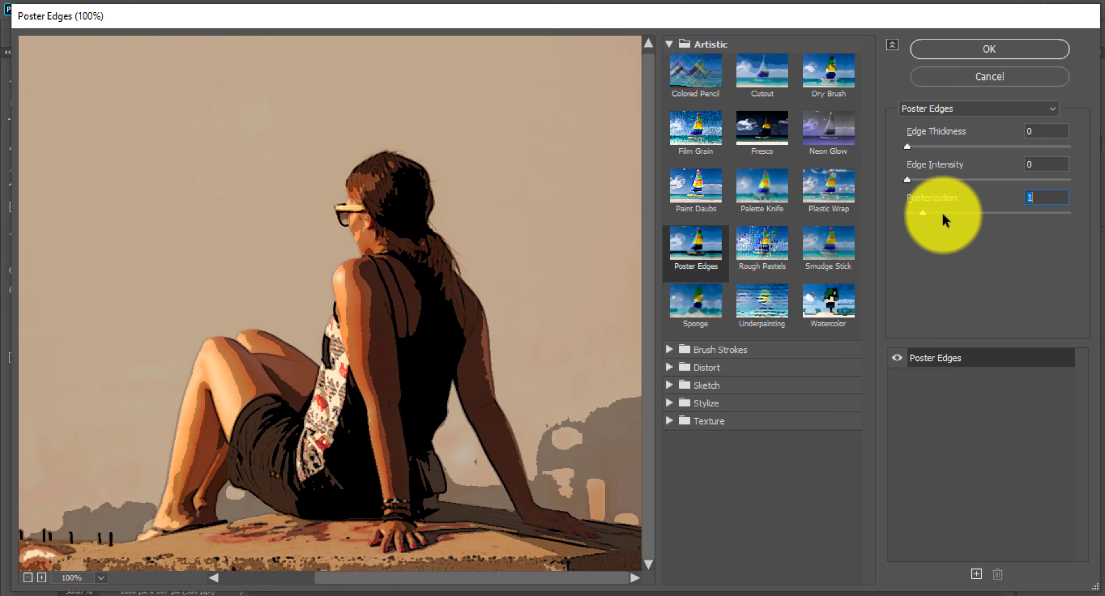
# Test different Poster Edges values, settling on Edge Thickness 0 and Edge Intensity 0.
pyautogui.keyDown('alt'); pyautogui.click(488, 291); pyautogui.keyUp('alt')
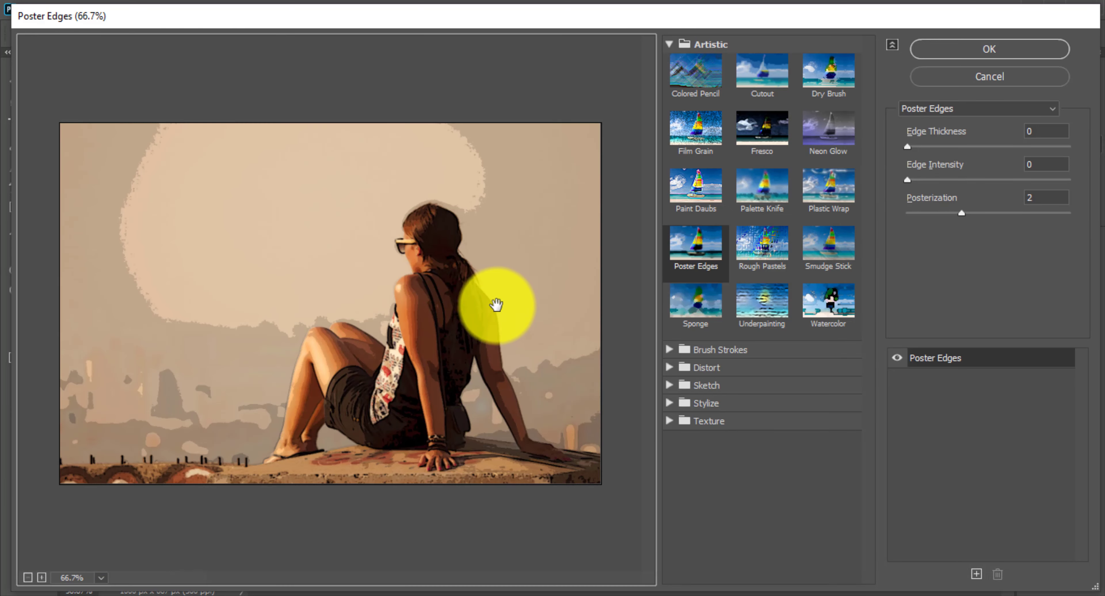
pyautogui.keyDown('ctrl'); pyautogui.click(421, 377); pyautogui.keyUp('ctrl')
pyautogui.keyDown('ctrl'); pyautogui.click(387, 377); pyautogui.keyUp('ctrl')
pyautogui.keyDown('alt'); pyautogui.click(461, 350); pyautogui.keyUp('alt')
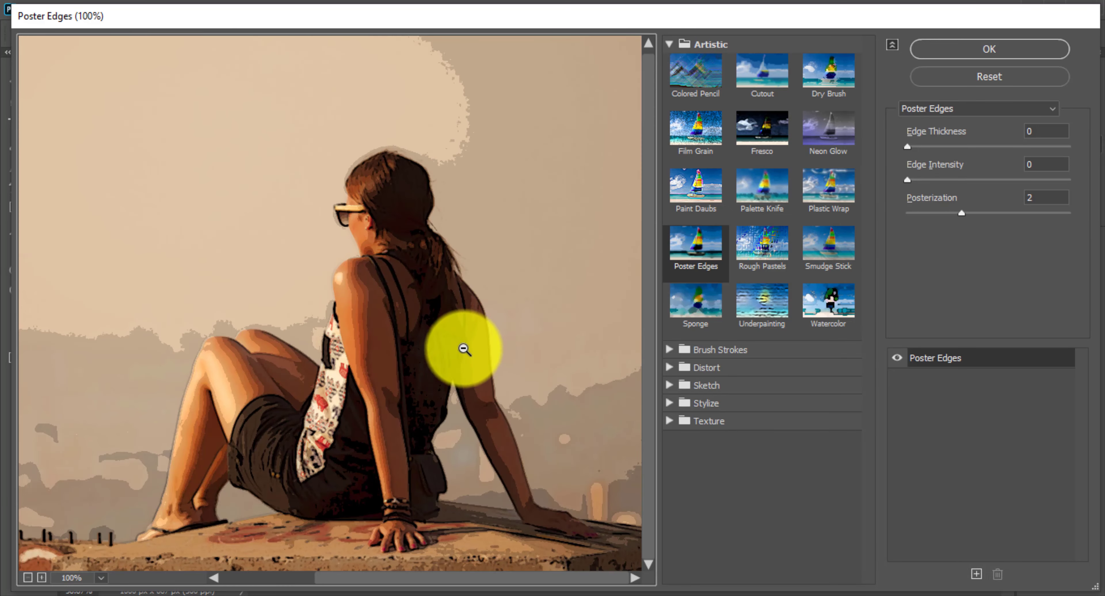
pyautogui.moveTo(471, 373); pyautogui.dragTo(487, 379)
pyautogui.moveTo(928, 180)
pyautogui.mouseDown()
pyautogui.moveTo(971, 180)
pyautogui.moveTo(907, 180)
pyautogui.mouseUp()
pyautogui.click(909, 146)
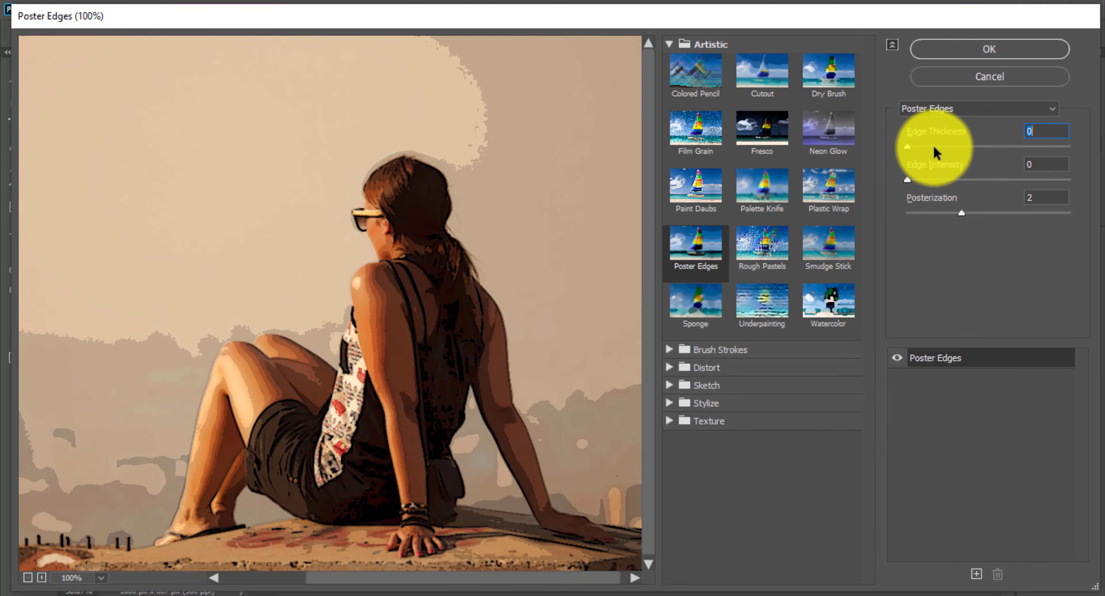
pyautogui.moveTo(978, 146); pyautogui.dragTo(1098, 161)
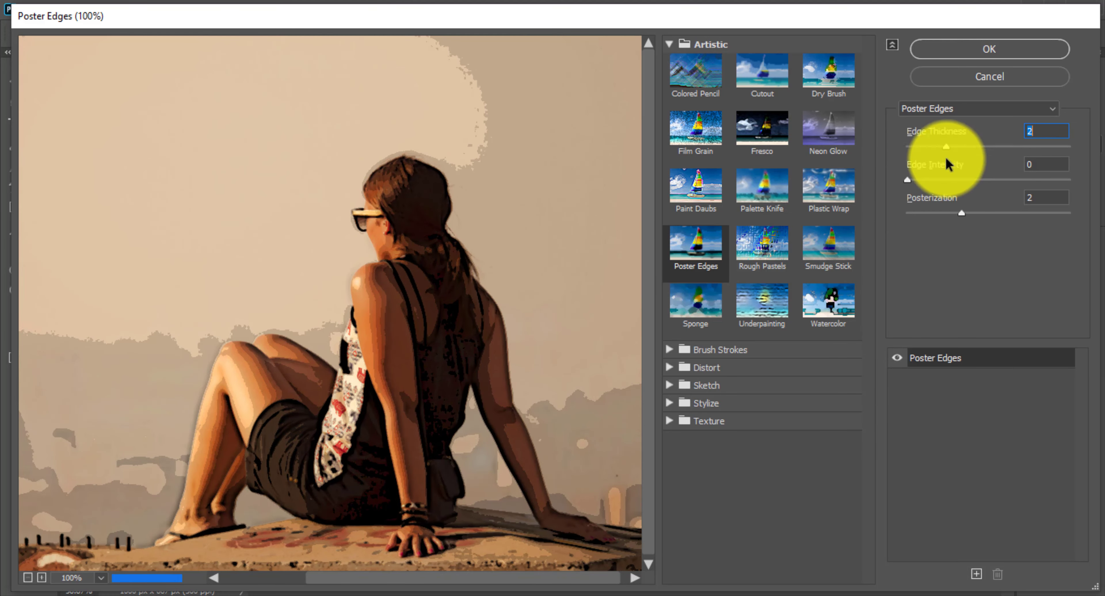
pyautogui.moveTo(945, 157)
pyautogui.mouseDown()
pyautogui.moveTo(1036, 167)
pyautogui.moveTo(881, 164)
pyautogui.moveTo(1054, 171)
pyautogui.moveTo(846, 185)
pyautogui.mouseUp()
pyautogui.moveTo(962, 213)
pyautogui.mouseDown()
pyautogui.moveTo(904, 205)
pyautogui.moveTo(923, 212)
pyautogui.mouseUp()
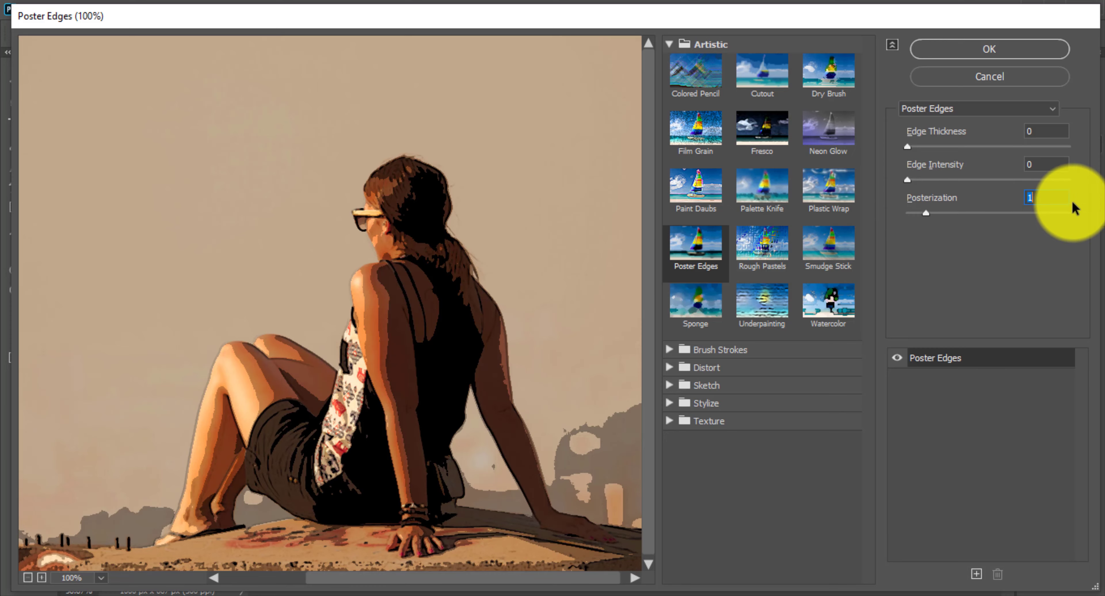
pyautogui.click(1043, 198)
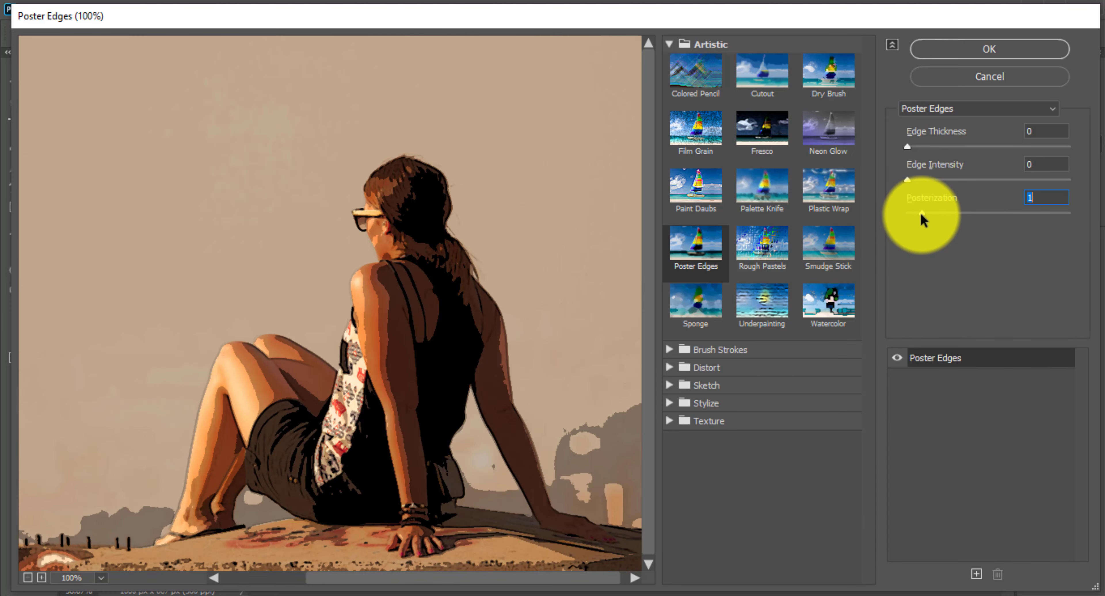
pyautogui.moveTo(921, 213); pyautogui.dragTo(1051, 210)
pyautogui.click(913, 214)
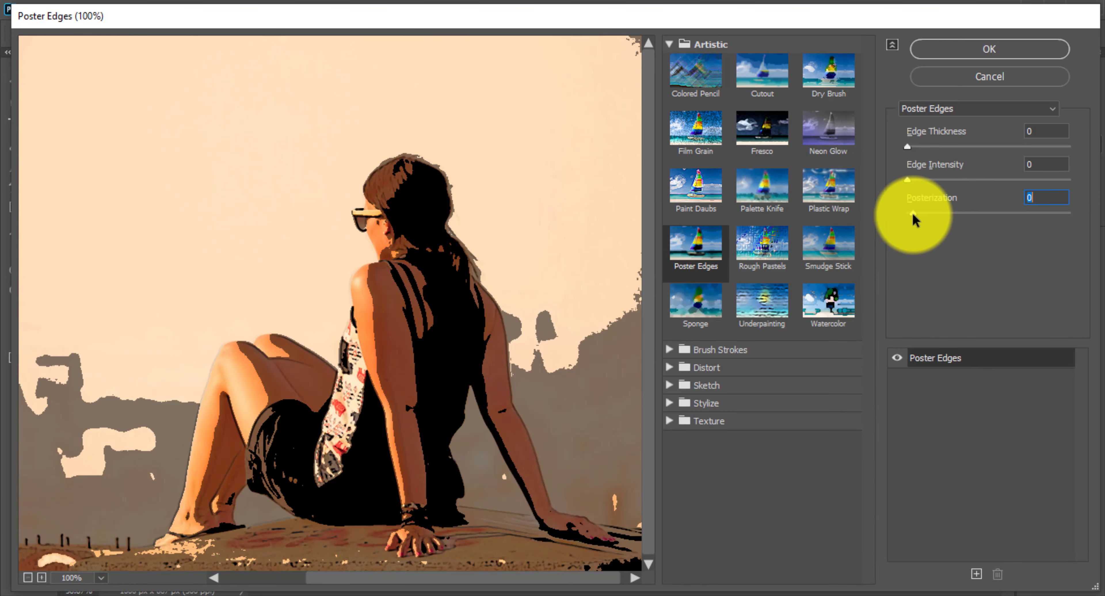
# Set Posterization to 1 and apply the Poster Edges filter.
pyautogui.keyDown('ctrl'); pyautogui.keyDown('alt'); pyautogui.click(486, 301); pyautogui.keyUp('alt'); pyautogui.keyUp('ctrl')
pyautogui.keyDown('ctrl'); pyautogui.click(554, 306); pyautogui.keyUp('ctrl')
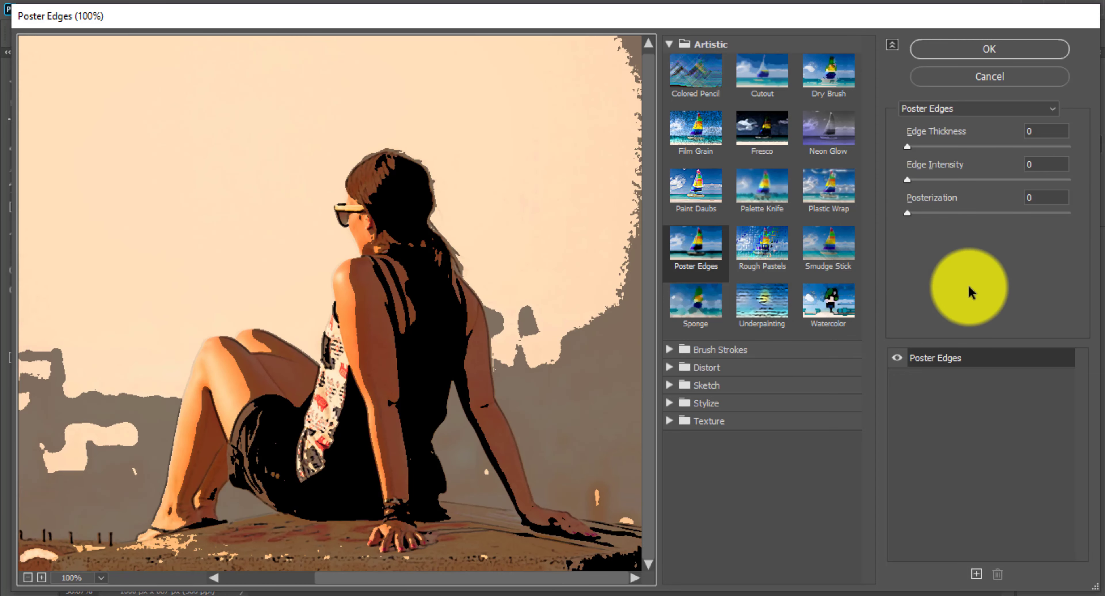
pyautogui.moveTo(907, 213); pyautogui.dragTo(921, 213)
pyautogui.keyDown('alt'); pyautogui.click(395, 318); pyautogui.keyUp('alt')
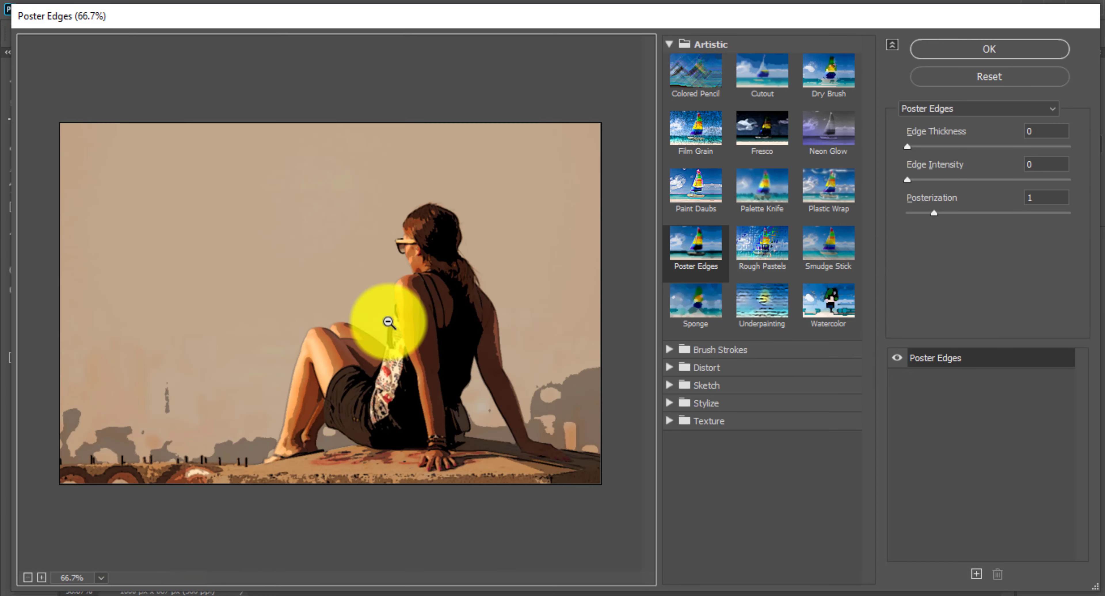
pyautogui.click(994, 51)
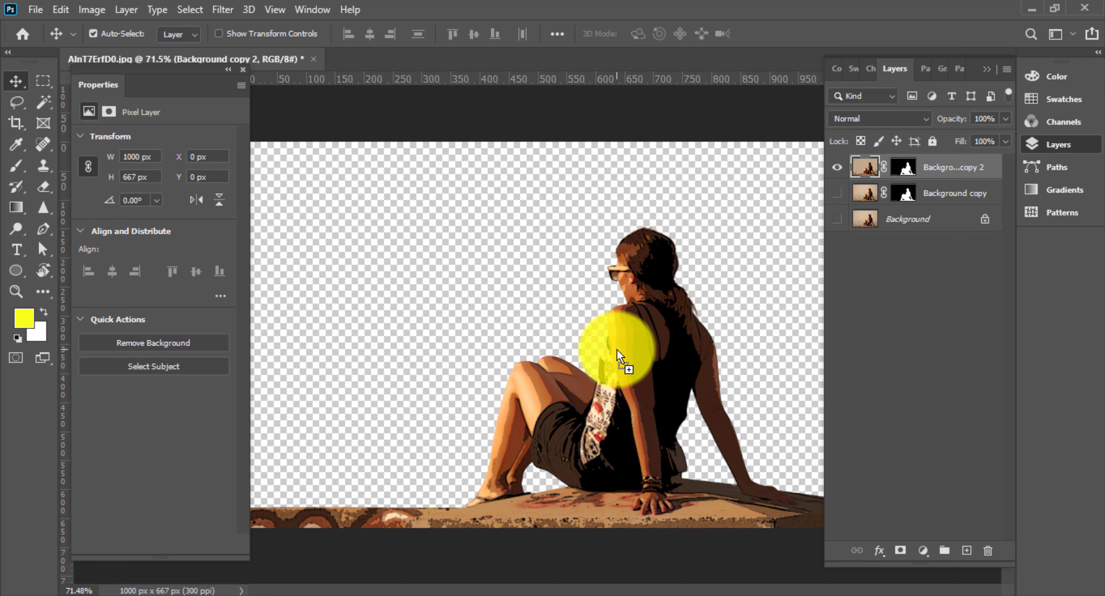
# Move the manga wallpaper layer below Background copy 2 and scale it to fill the canvas.
pyautogui.scroll(-2, 614, 347)
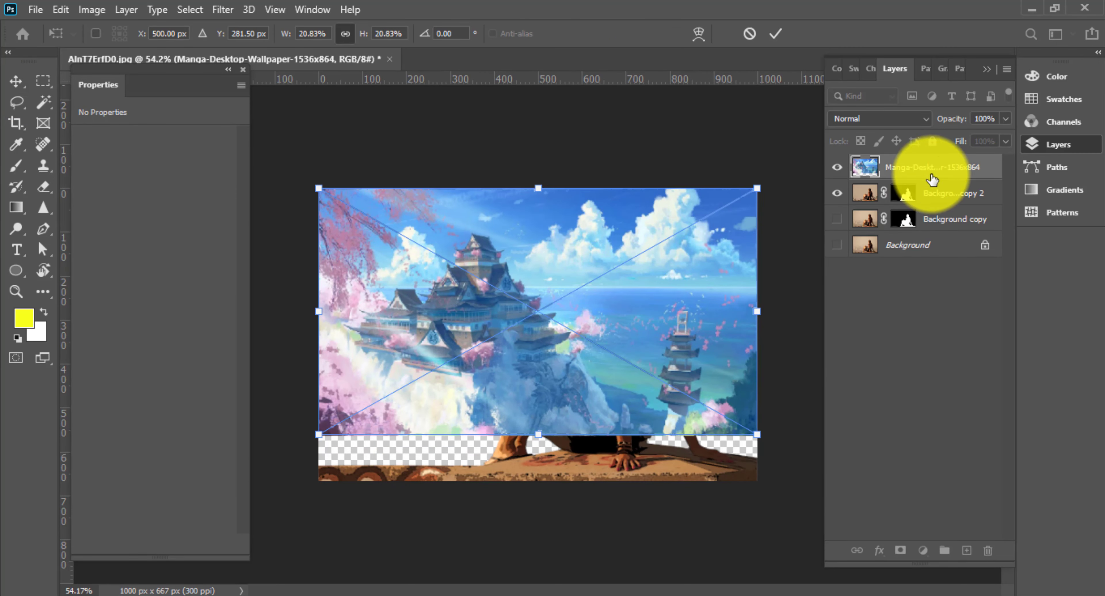
pyautogui.moveTo(926, 176); pyautogui.dragTo(921, 210)
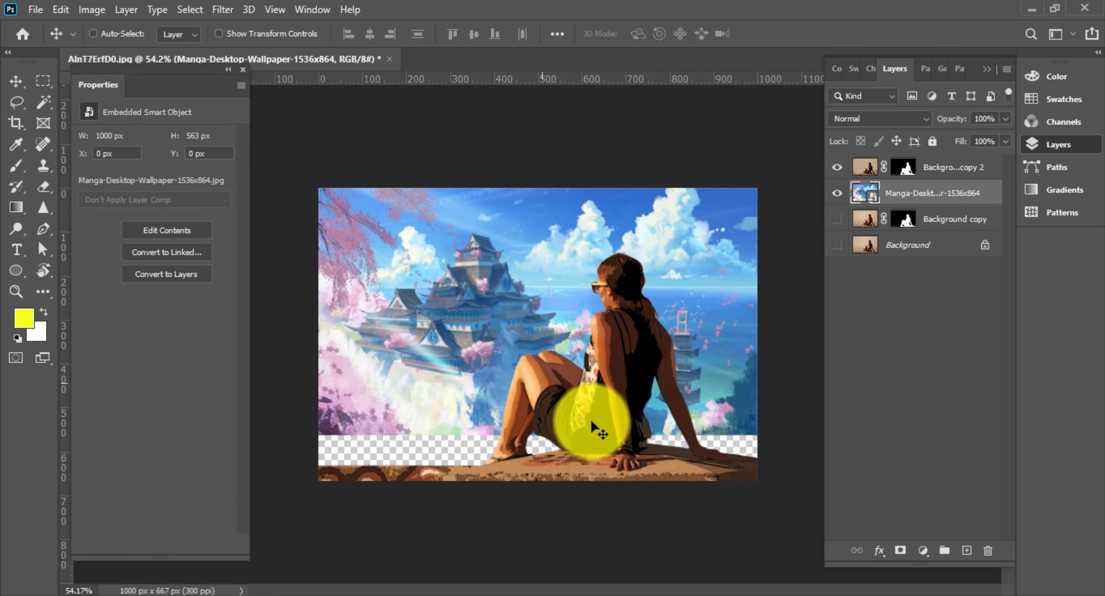
pyautogui.hotkey('ctrl', 't')
pyautogui.moveTo(547, 439)
pyautogui.mouseDown()
pyautogui.moveTo(548, 468)
pyautogui.moveTo(553, 442)
pyautogui.moveTo(548, 454)
pyautogui.mouseUp()
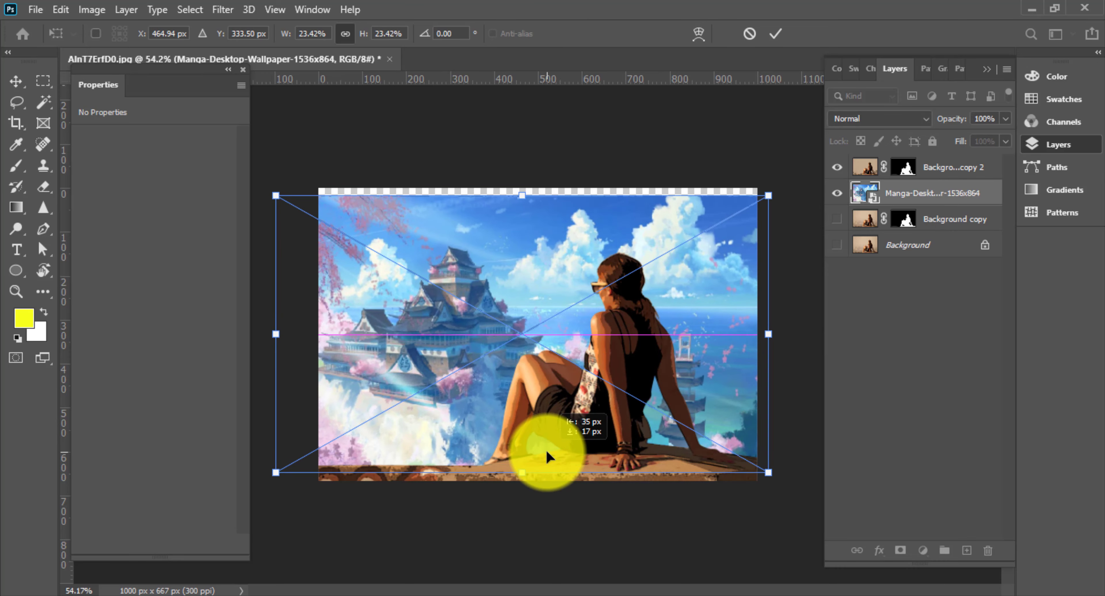
pyautogui.moveTo(523, 190); pyautogui.dragTo(523, 161)
pyautogui.moveTo(544, 274); pyautogui.dragTo(538, 279)
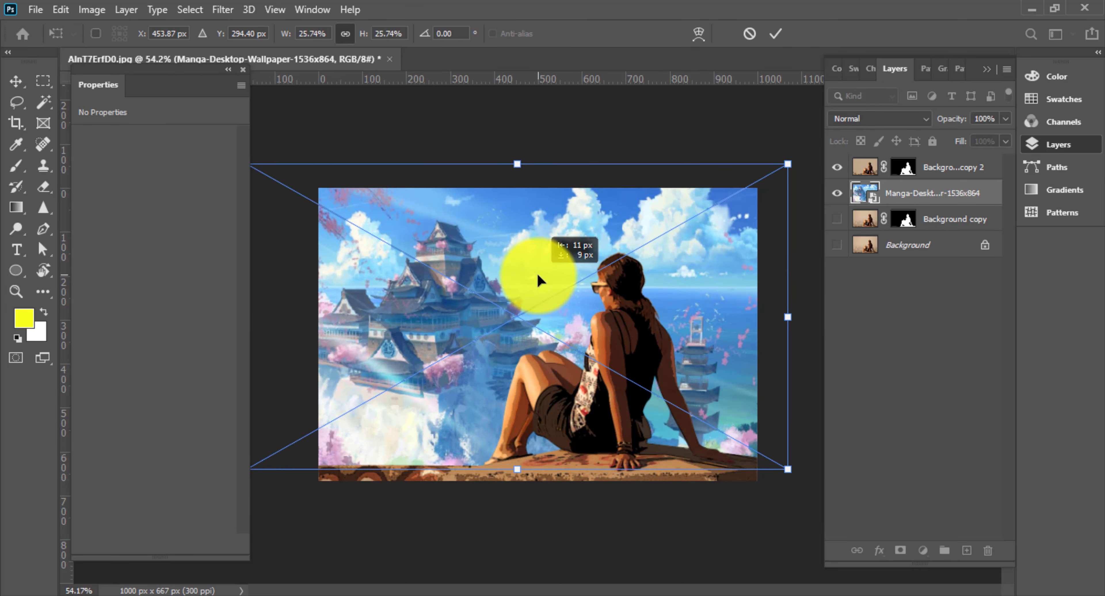
pyautogui.moveTo(517, 164); pyautogui.dragTo(517, 148)
pyautogui.moveTo(585, 321); pyautogui.dragTo(568, 325)
pyautogui.press('Return')
pyautogui.moveTo(503, 303); pyautogui.dragTo(507, 292)
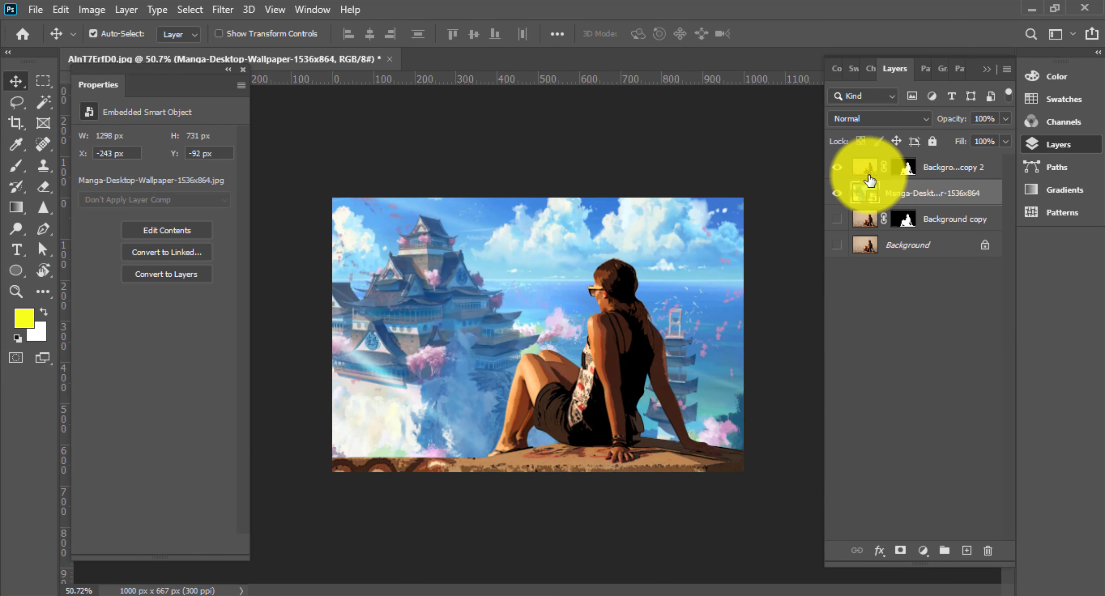
# Enable a white Stroke in Background copy 2's Blending Options.
pyautogui.rightClick(927, 167)
pyautogui.click(788, 23)
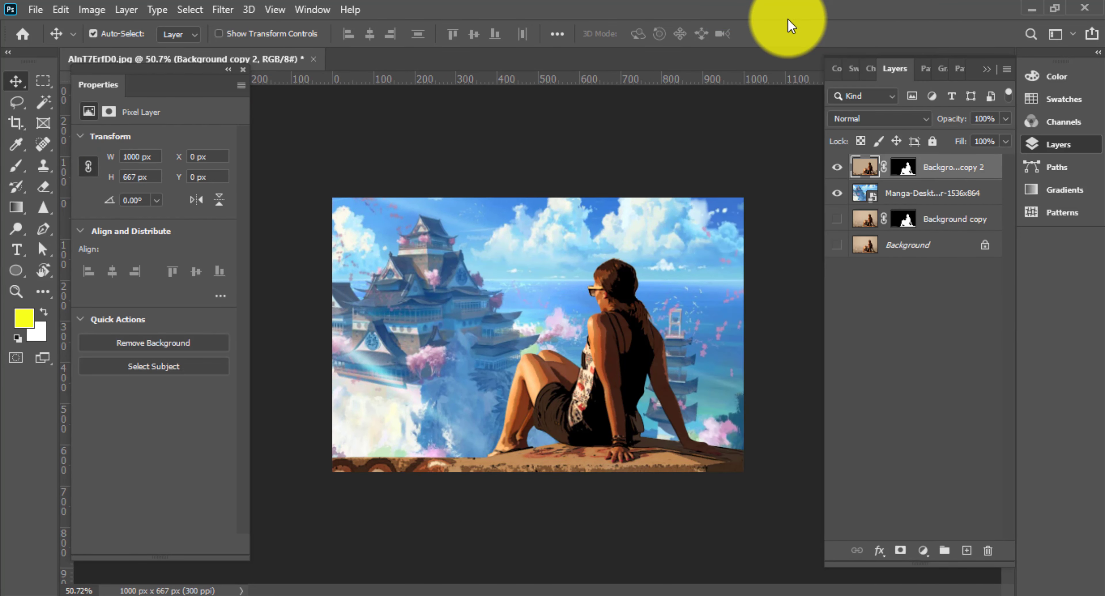
pyautogui.click(504, 290)
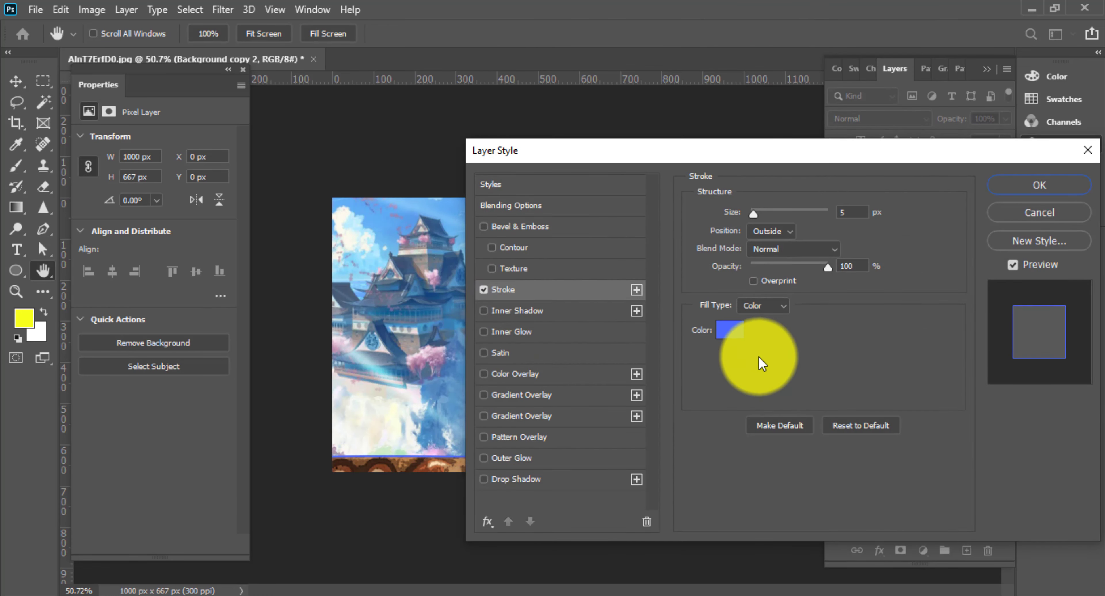
pyautogui.click(736, 363)
pyautogui.click(1046, 118)
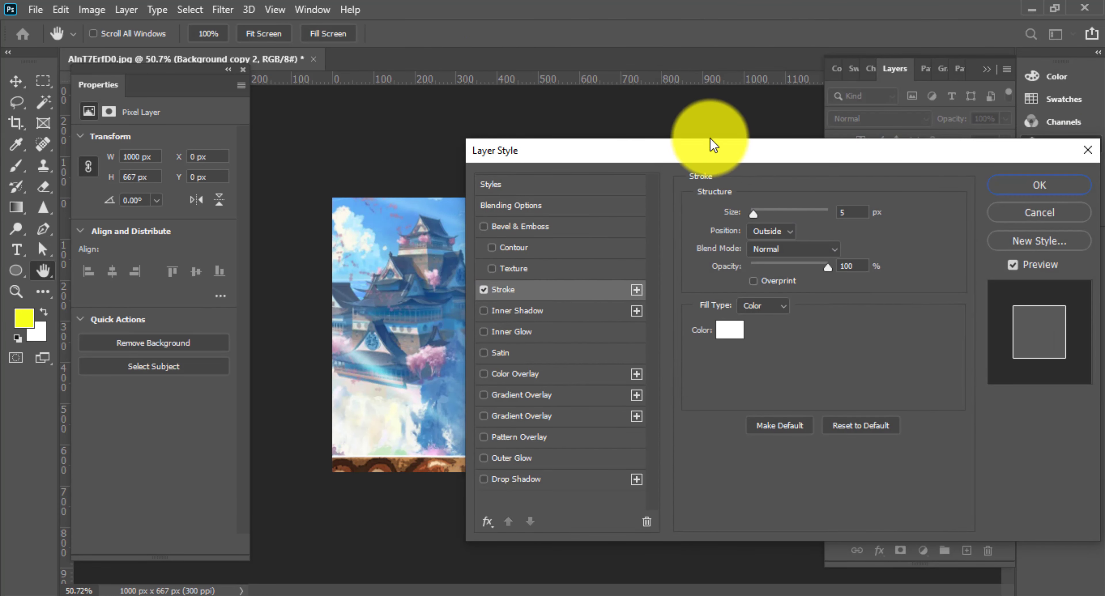
pyautogui.moveTo(711, 148); pyautogui.dragTo(990, 154)
pyautogui.moveTo(883, 161); pyautogui.dragTo(796, 161)
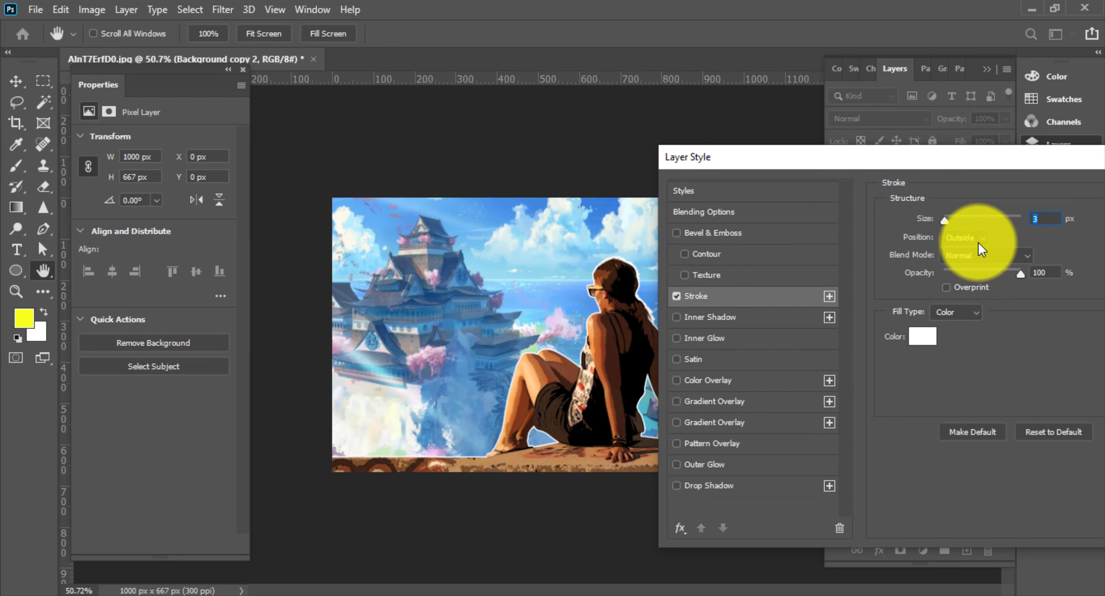
# Set the stroke's Position to Outside and its Size to 4 px.
pyautogui.click(965, 238)
pyautogui.scroll(4, 431, 352)
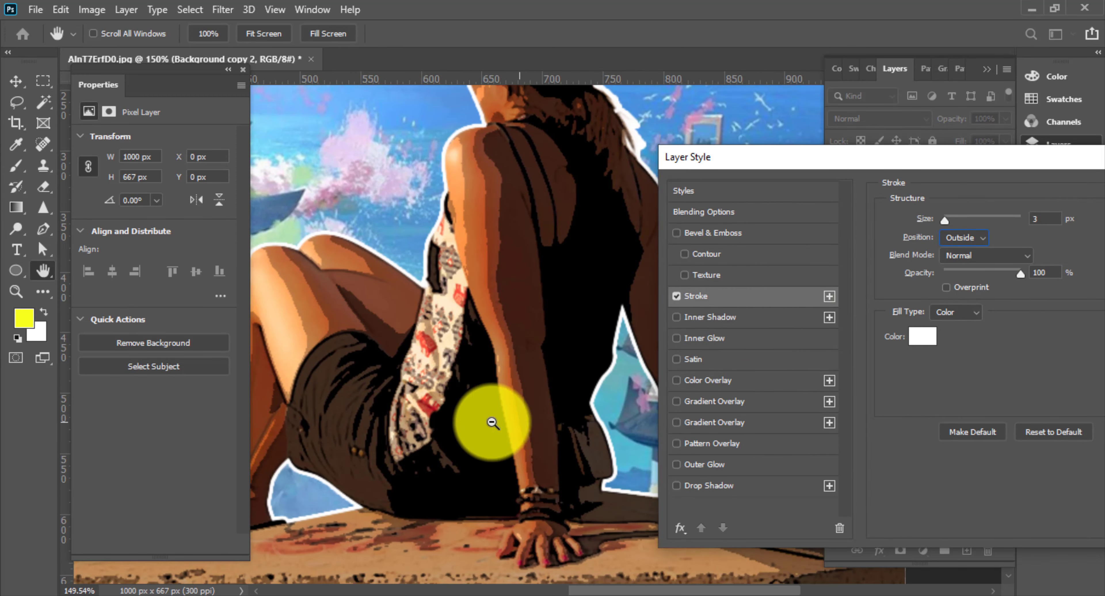
pyautogui.moveTo(494, 425); pyautogui.dragTo(484, 418)
pyautogui.scroll(-2, 481, 417)
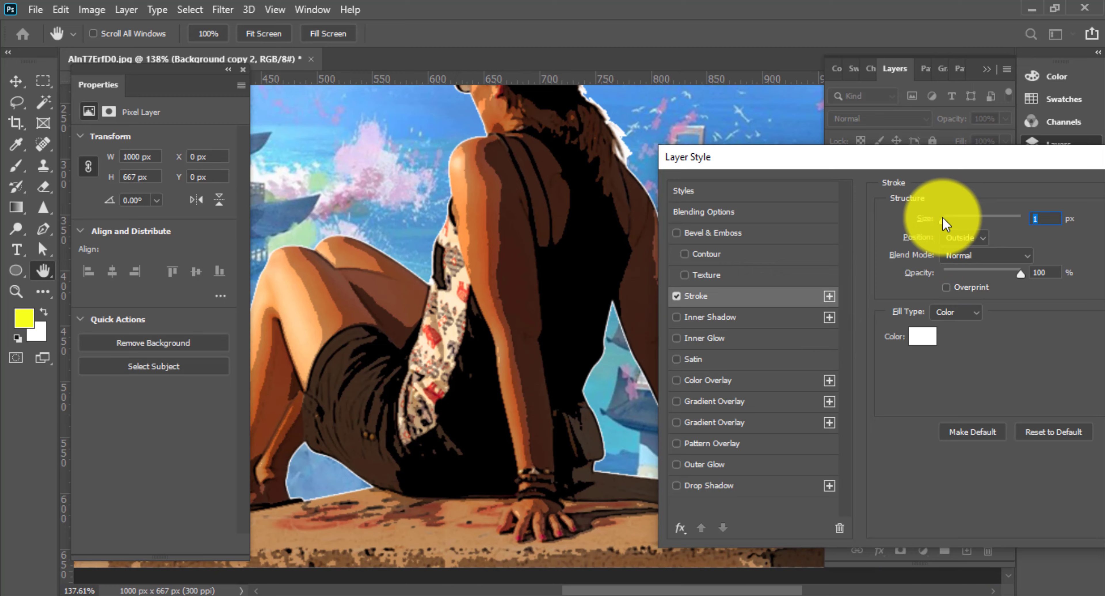
pyautogui.scroll(-2, 950, 217)
pyautogui.scroll(-1, 515, 382)
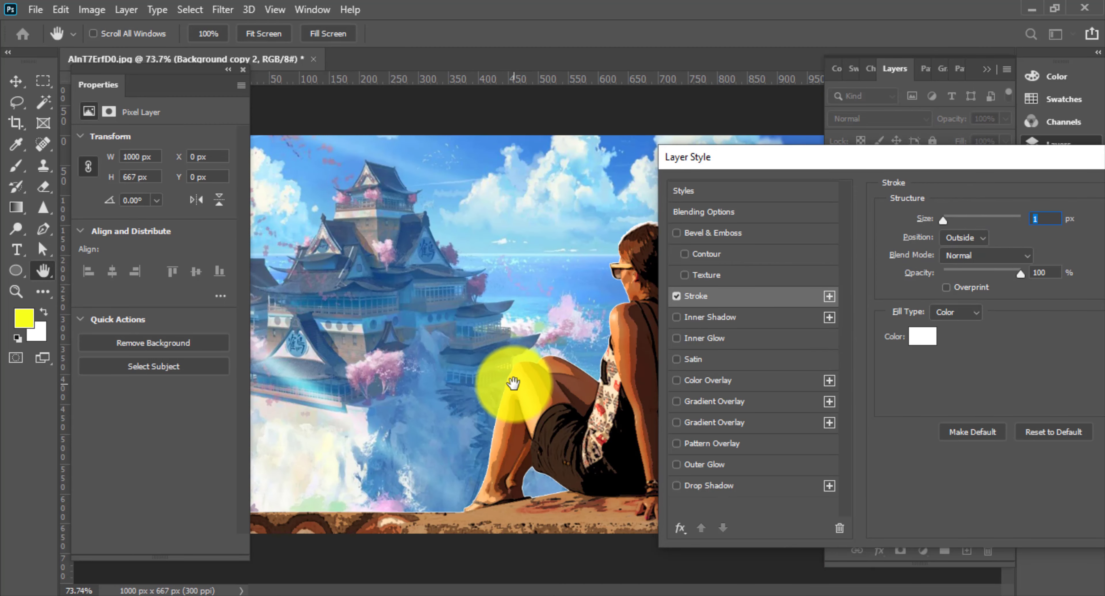
pyautogui.scroll(-1, 514, 383)
pyautogui.moveTo(944, 220); pyautogui.dragTo(945, 221)
pyautogui.scroll(-4, 523, 345)
pyautogui.scroll(4, 365, 288)
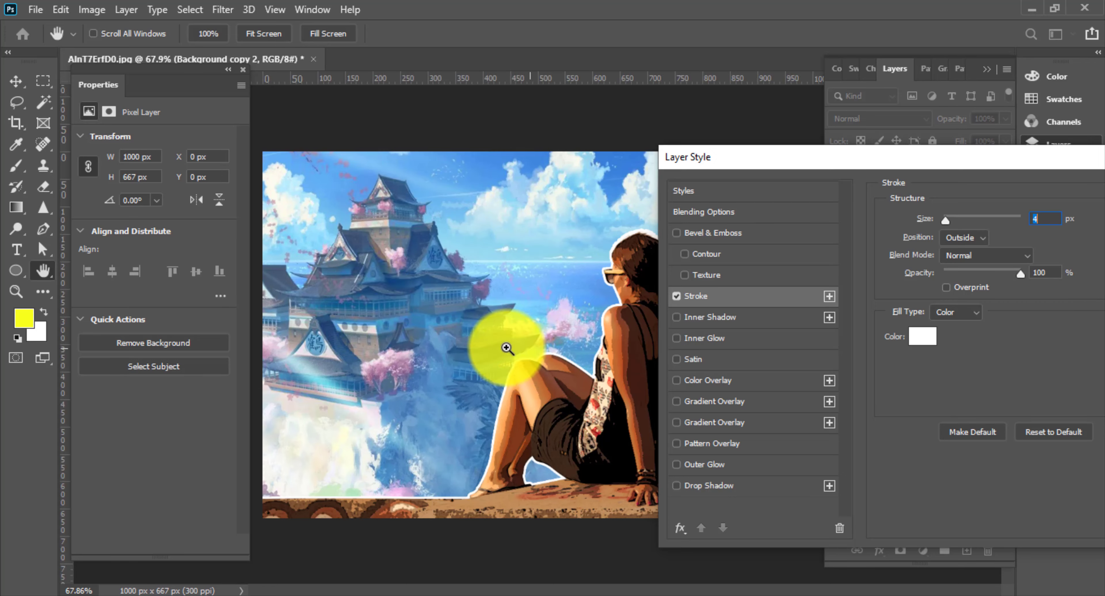
pyautogui.moveTo(906, 161); pyautogui.dragTo(573, 160)
# Add a new Layer 1 on top and brush a soft blue wash sampled from the sky.
pyautogui.click(927, 187)
pyautogui.scroll(2, 701, 305)
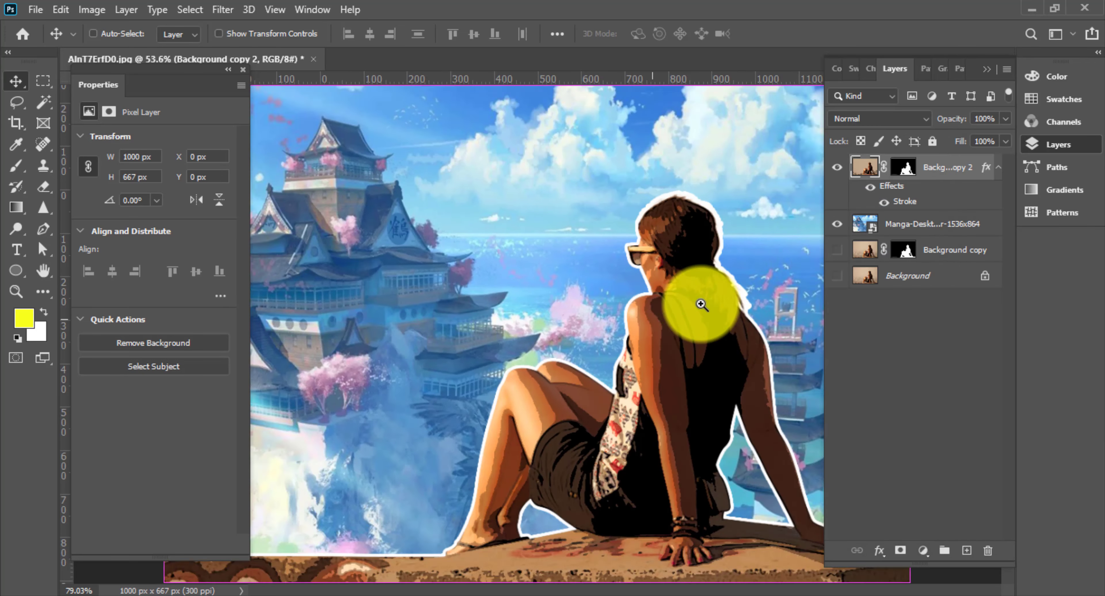
pyautogui.scroll(-3, 701, 304)
pyautogui.click(967, 551)
pyautogui.scroll(3, 676, 388)
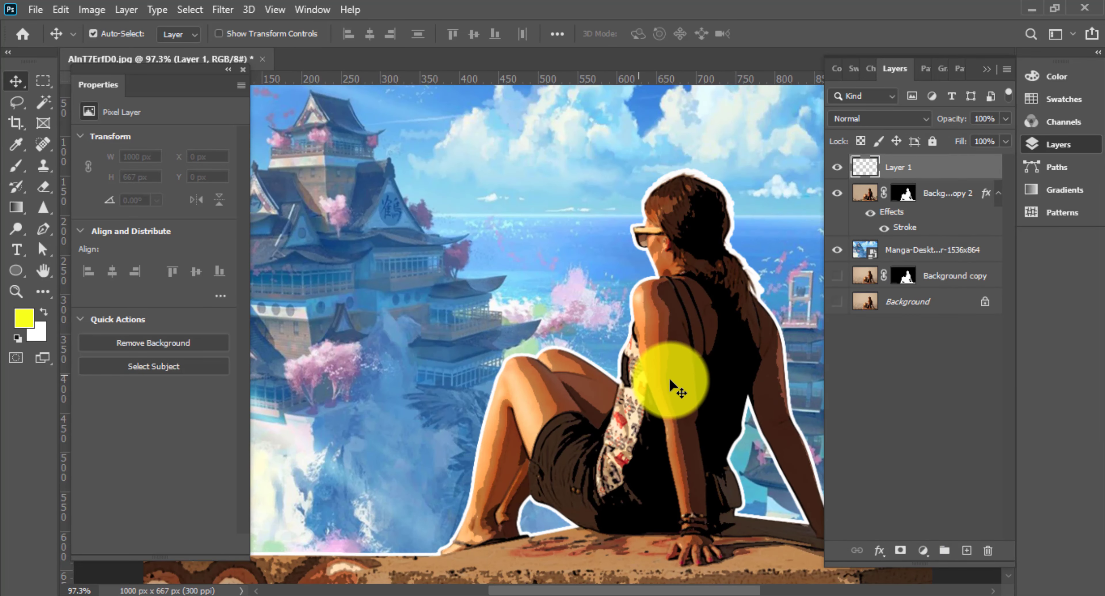
pyautogui.press('b')
pyautogui.hscroll(5, 685, 392)
pyautogui.keyDown('alt'); pyautogui.click(532, 253); pyautogui.keyUp('alt')
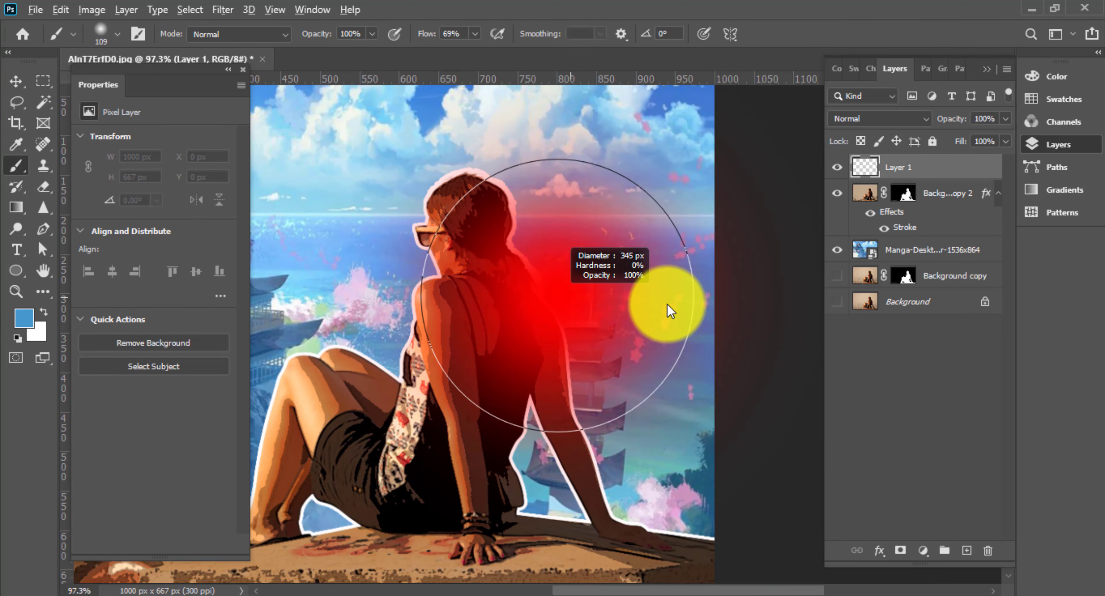
pyautogui.moveTo(577, 292)
pyautogui.mouseDown()
pyautogui.moveTo(593, 408)
pyautogui.moveTo(543, 308)
pyautogui.moveTo(556, 309)
pyautogui.mouseUp()
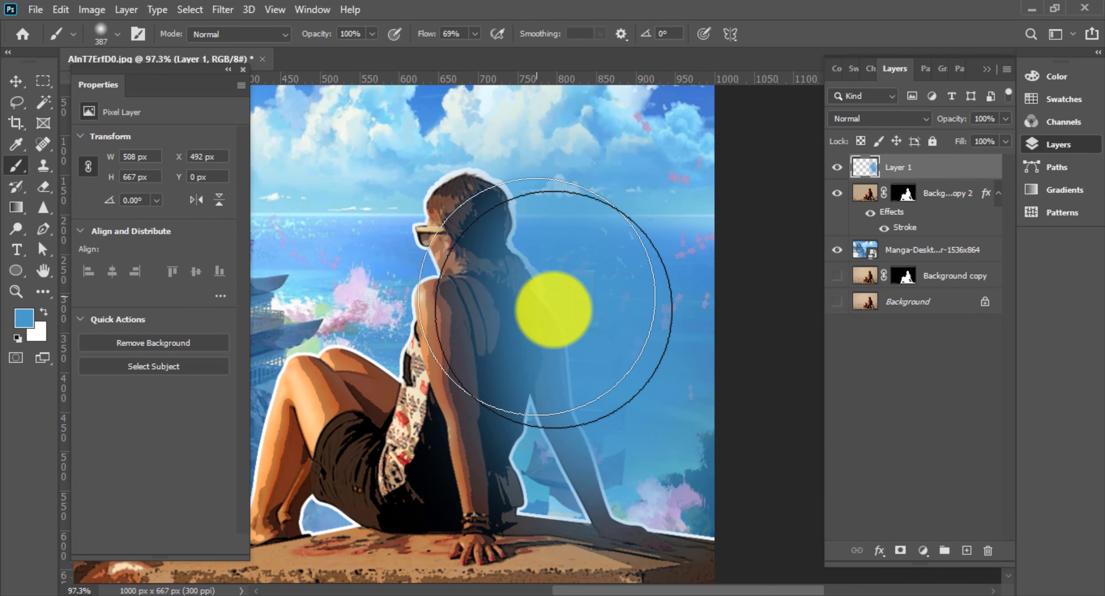
pyautogui.moveTo(373, 303); pyautogui.dragTo(357, 296)
pyautogui.scroll(-2, 432, 259)
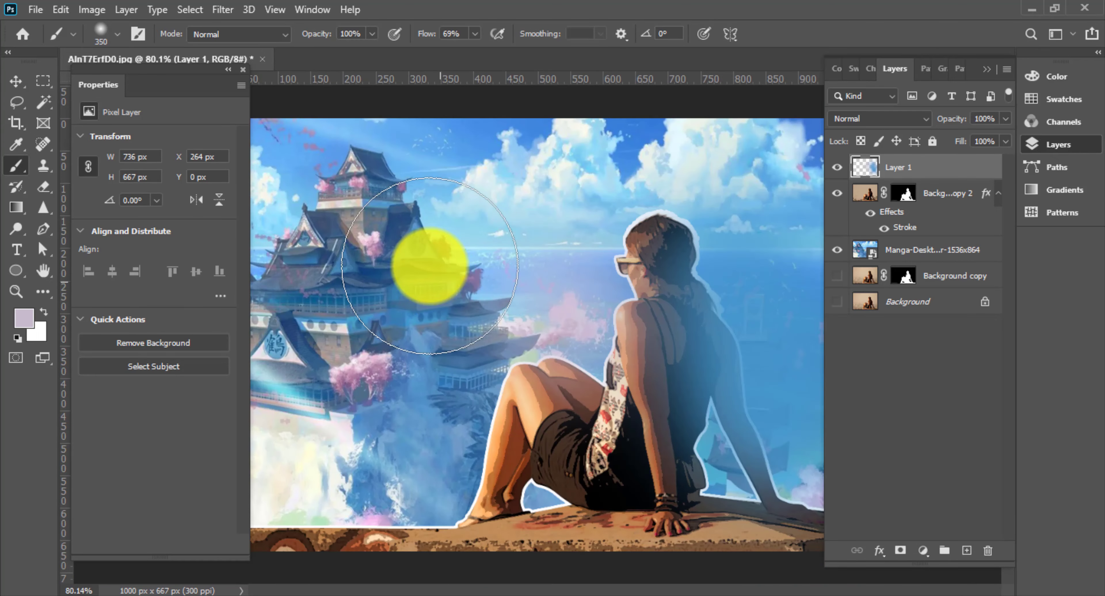
pyautogui.moveTo(632, 210)
pyautogui.mouseDown()
pyautogui.moveTo(616, 160)
pyautogui.moveTo(538, 505)
pyautogui.moveTo(457, 402)
pyautogui.moveTo(459, 444)
pyautogui.moveTo(549, 402)
pyautogui.moveTo(525, 379)
pyautogui.mouseUp()
# Blend Layer 1 in Soft Light mode, toggling its visibility to compare.
pyautogui.click(865, 120)
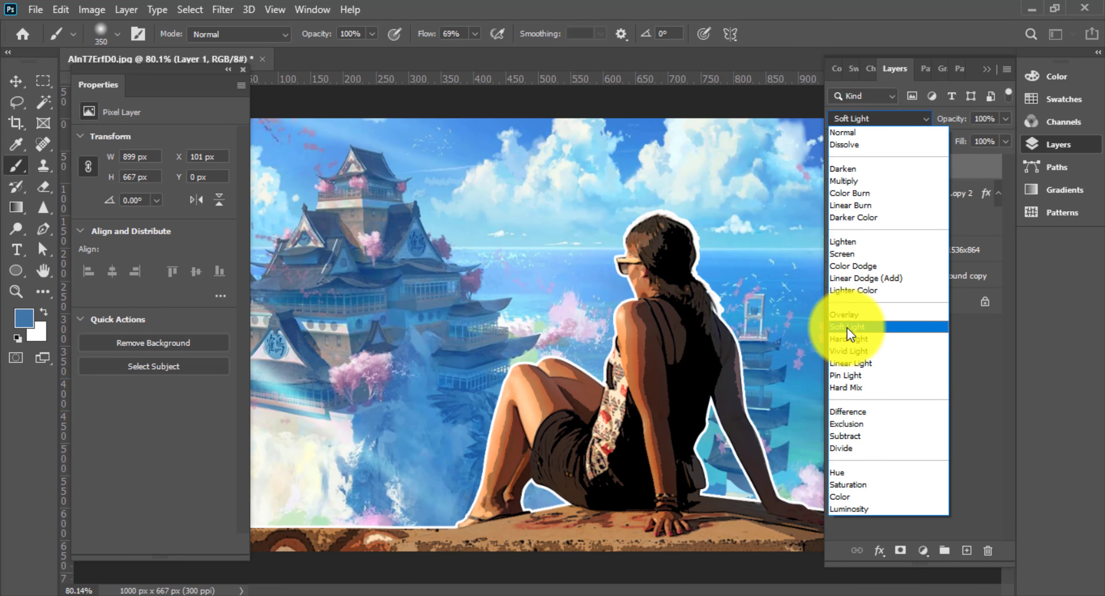
pyautogui.click(848, 327)
pyautogui.click(838, 168)
pyautogui.click(838, 168)
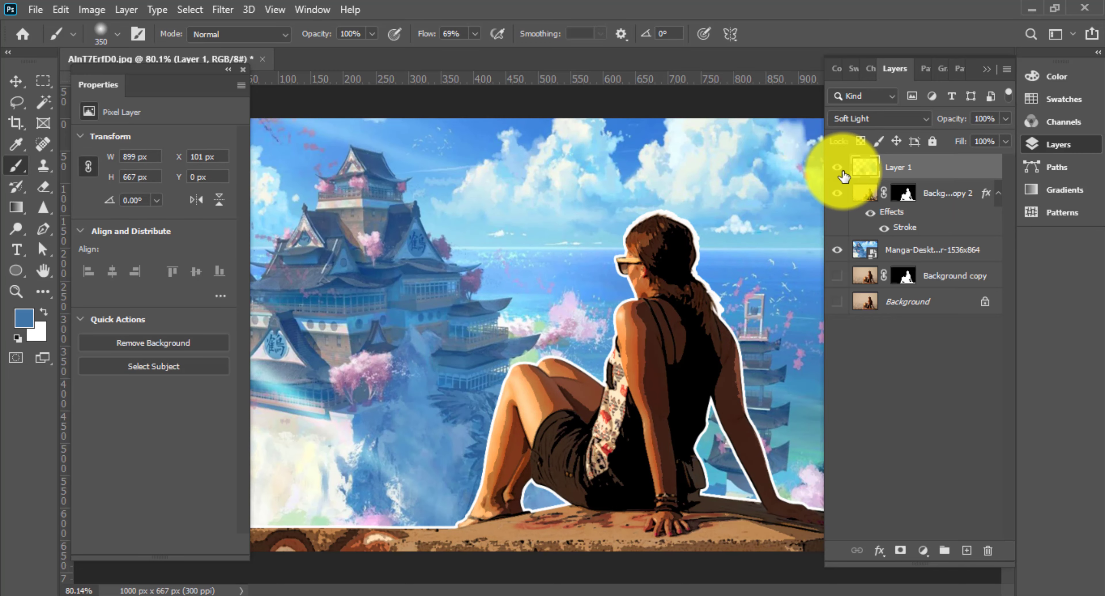
# Move the castle wallpaper layer about 42 px lower.
pyautogui.scroll(-2, 609, 325)
pyautogui.scroll(2, 654, 414)
pyautogui.scroll(-2, 631, 425)
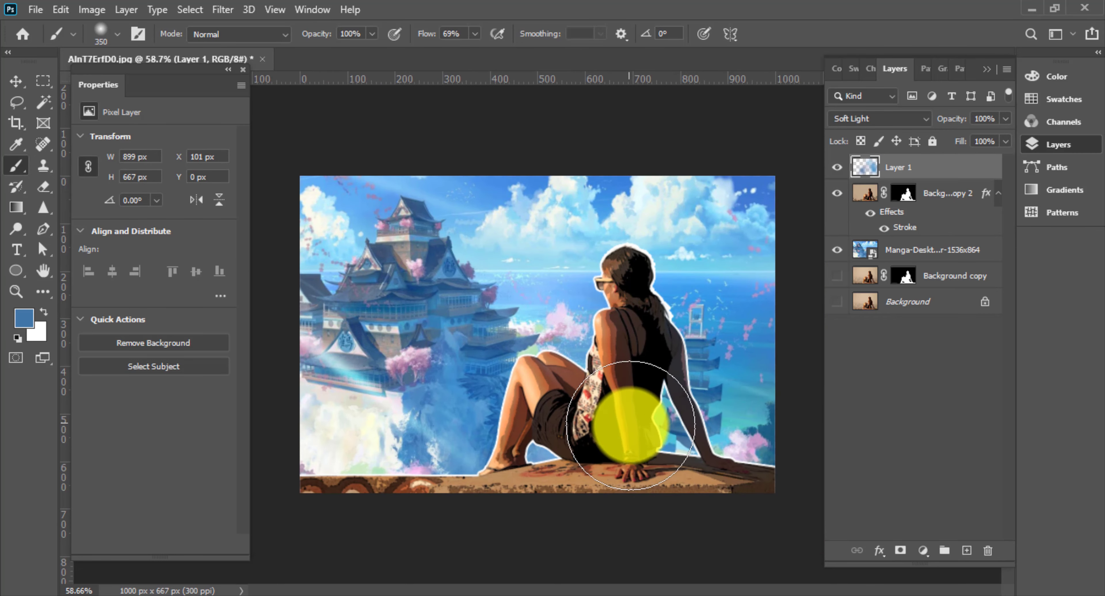
pyautogui.scroll(-2, 469, 451)
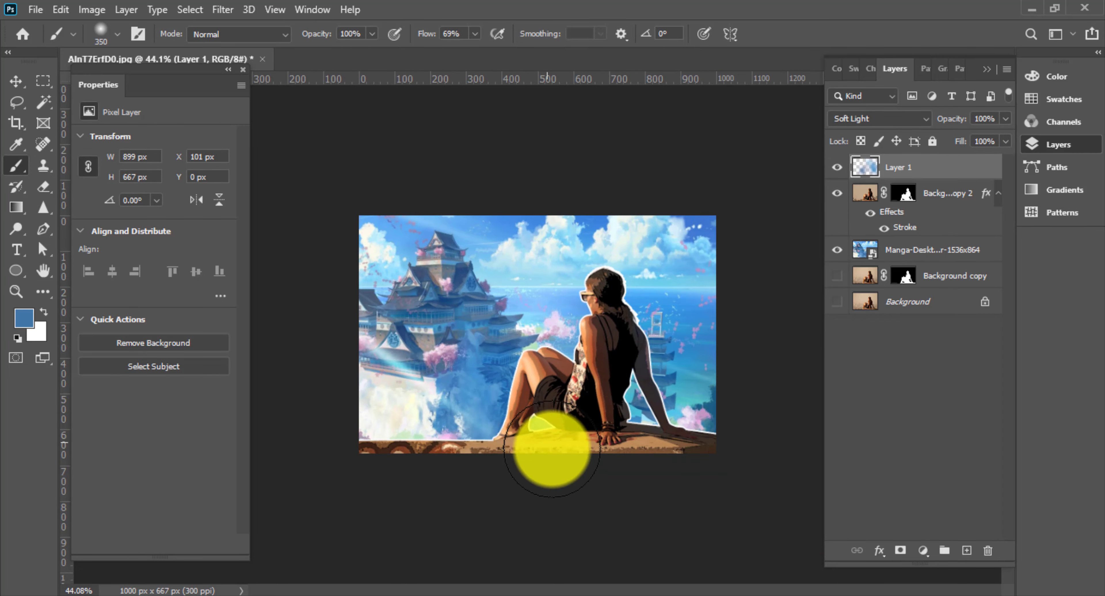
pyautogui.scroll(2, 553, 449)
pyautogui.scroll(-1, 565, 450)
pyautogui.scroll(1, 562, 451)
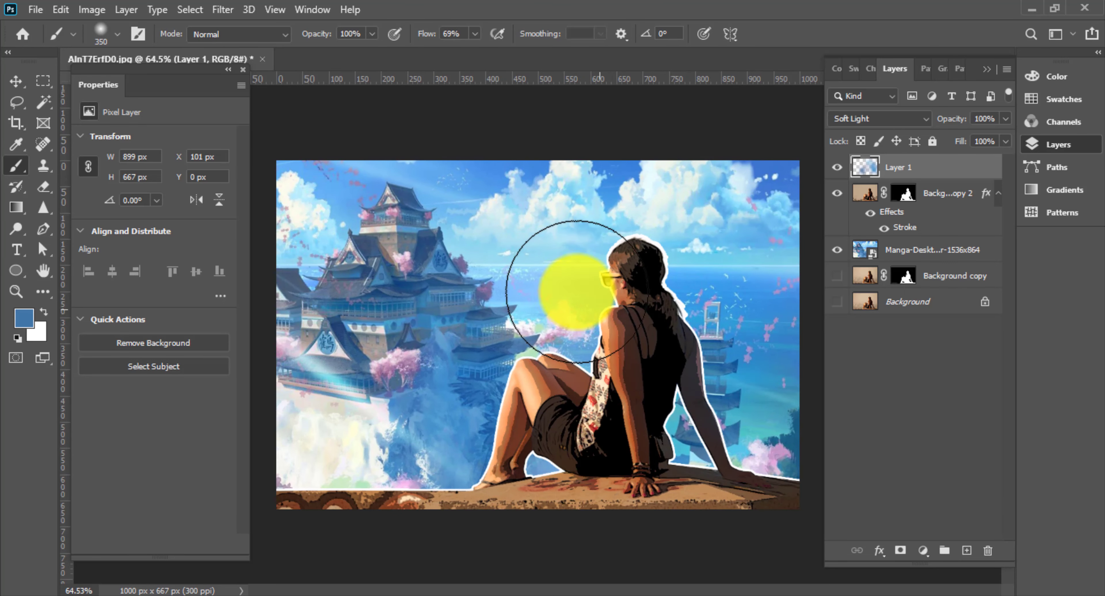
pyautogui.click(17, 79)
pyautogui.moveTo(448, 225); pyautogui.dragTo(436, 256)
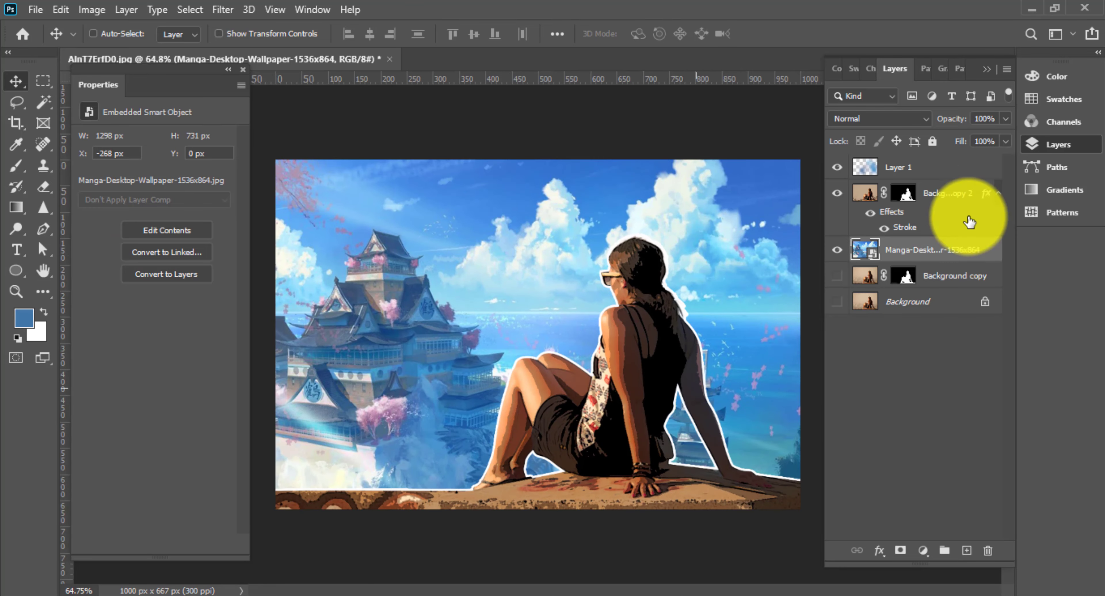
pyautogui.click(944, 206)
pyautogui.click(924, 550)
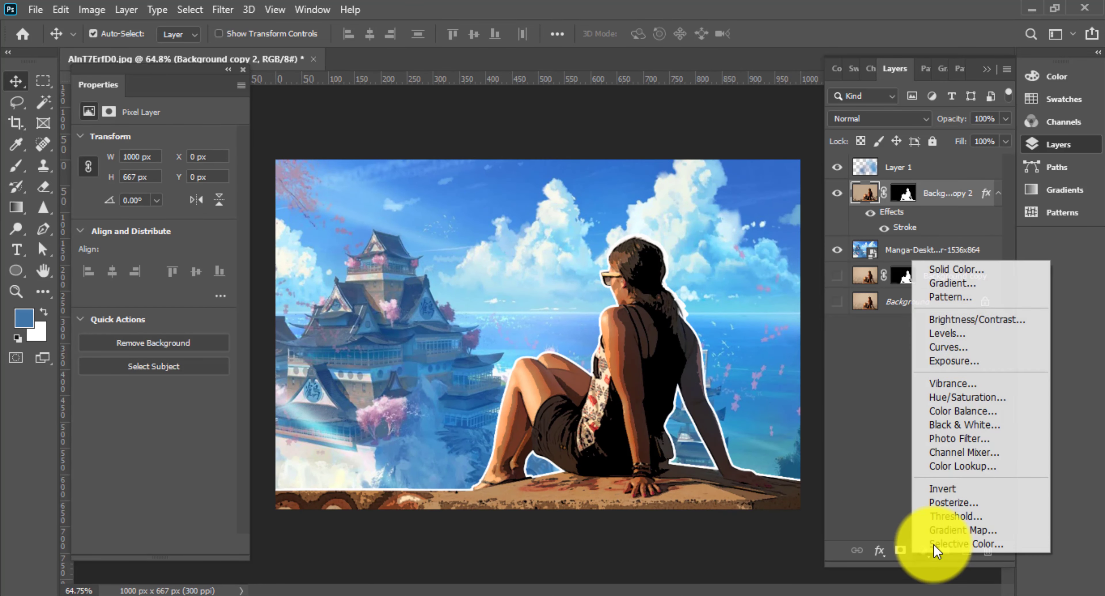
pyautogui.click(958, 321)
pyautogui.moveTo(153, 184); pyautogui.dragTo(121, 183)
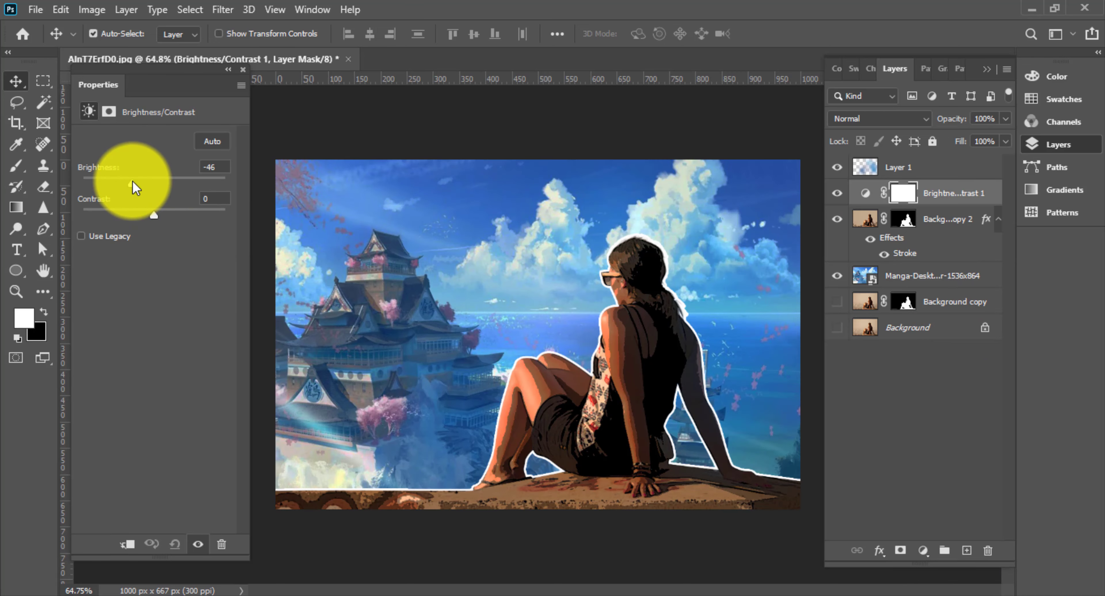
pyautogui.hotkey('ctrl', 'z')
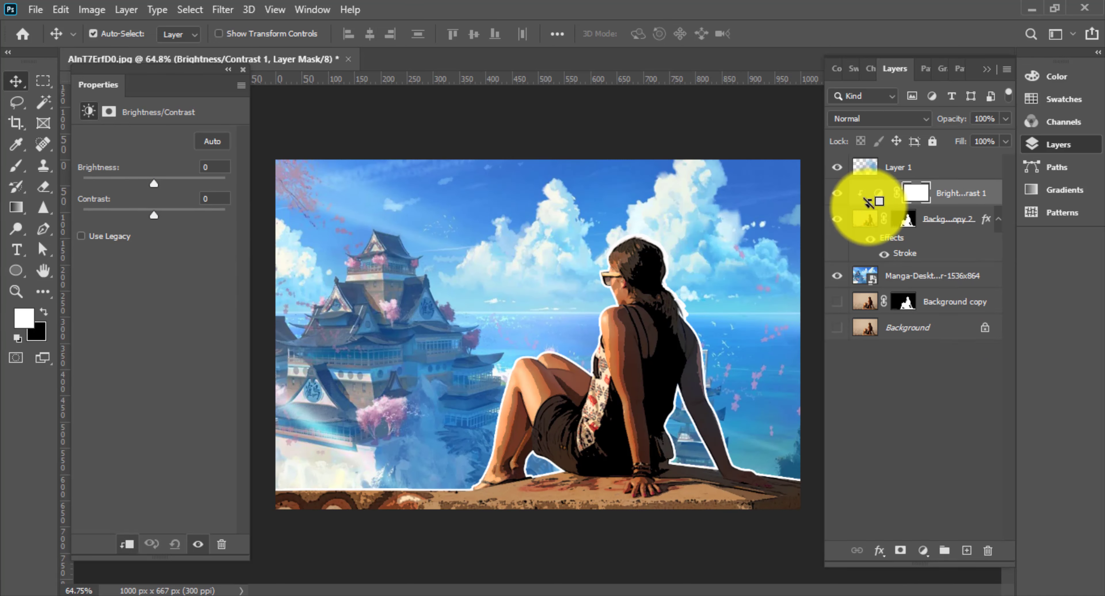
pyautogui.moveTo(153, 184); pyautogui.dragTo(134, 184)
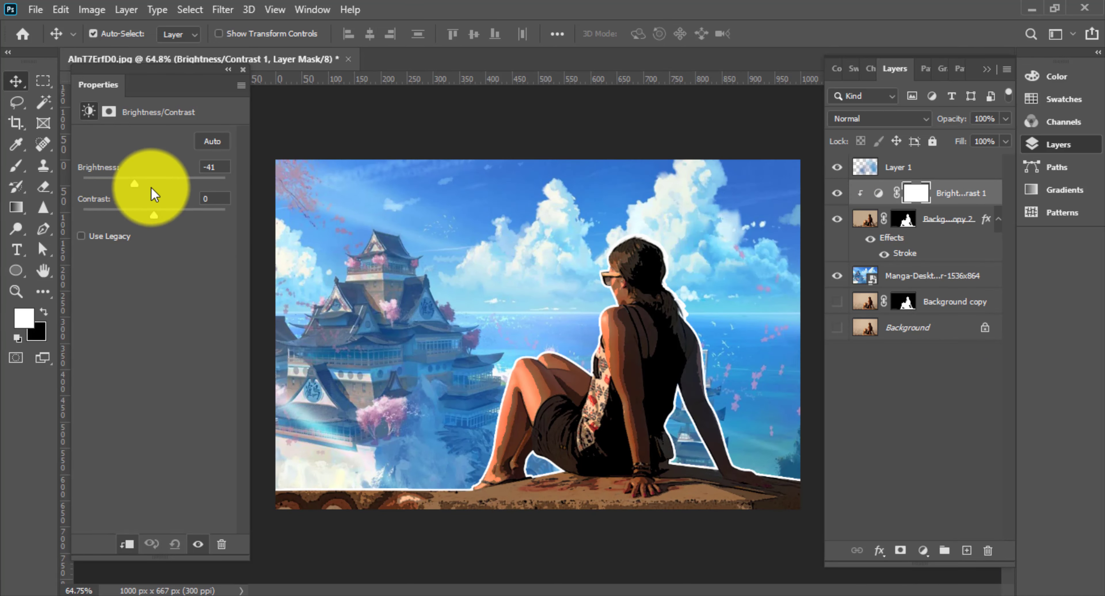
pyautogui.hotkey('ctrl', 'z')
pyautogui.click(988, 551)
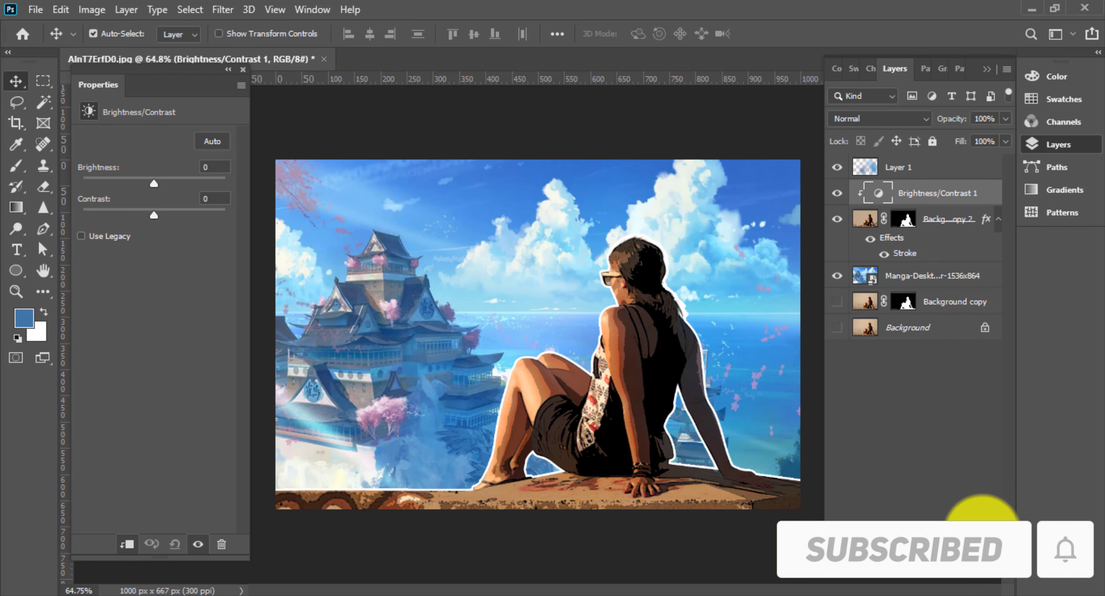
pyautogui.moveTo(965, 195); pyautogui.dragTo(980, 585)
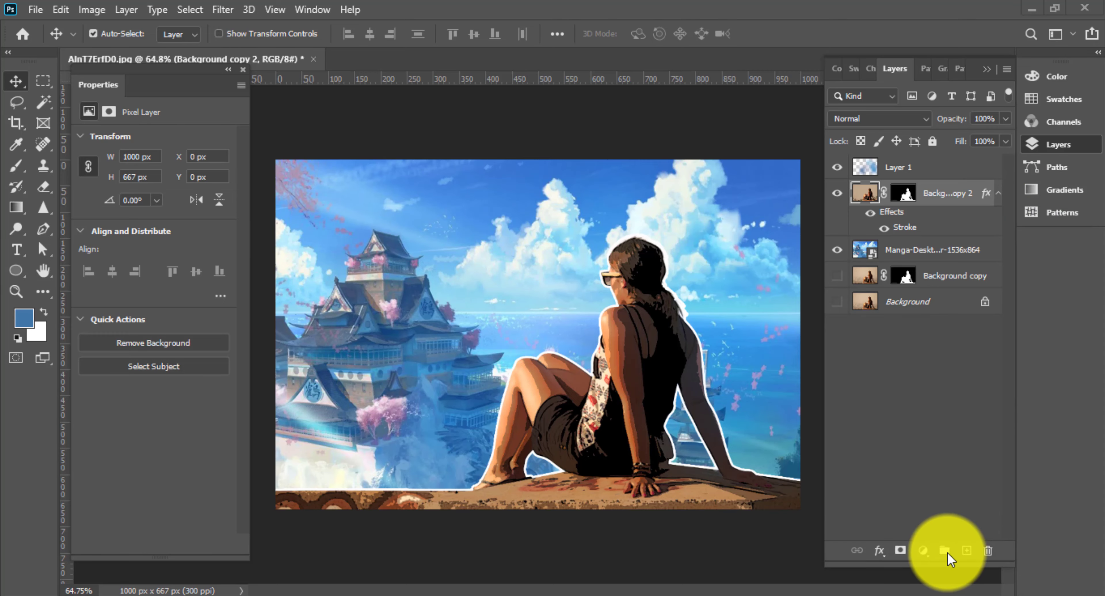
# Add a Hue/Saturation adjustment layer and test the Master Hue slider down to -180.
pyautogui.click(922, 552)
pyautogui.click(943, 394)
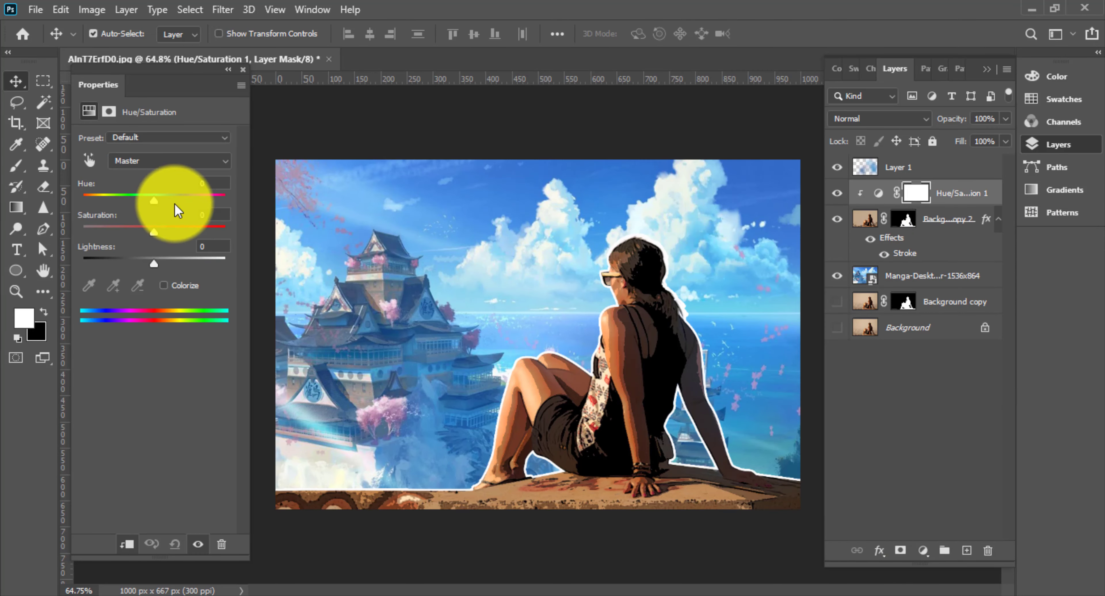
pyautogui.moveTo(154, 201)
pyautogui.mouseDown()
pyautogui.moveTo(179, 200)
pyautogui.moveTo(84, 206)
pyautogui.mouseUp()
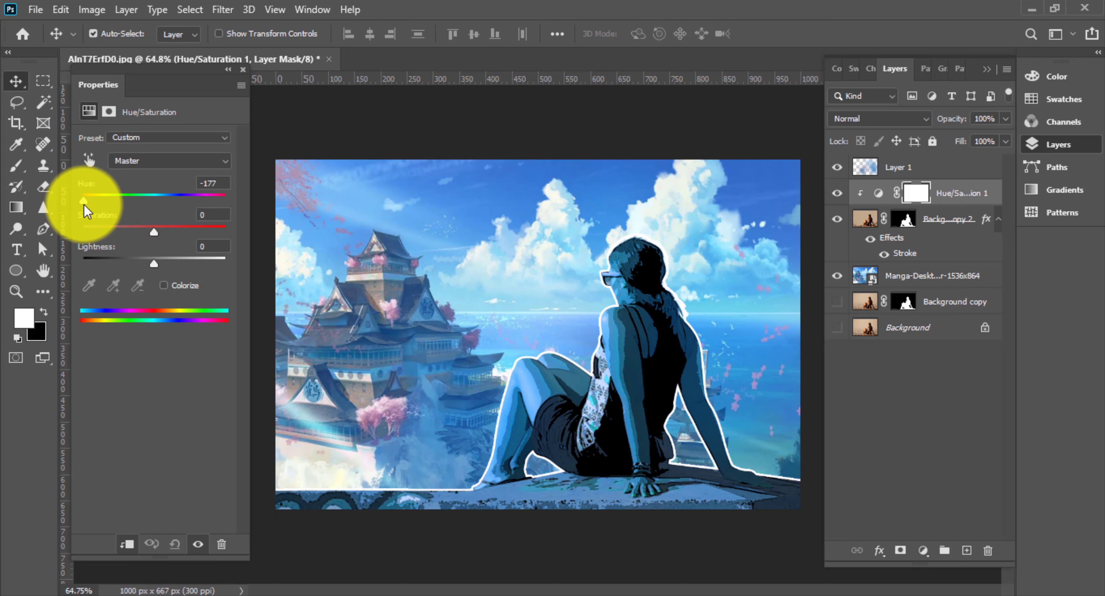
pyautogui.moveTo(88, 210); pyautogui.dragTo(72, 208)
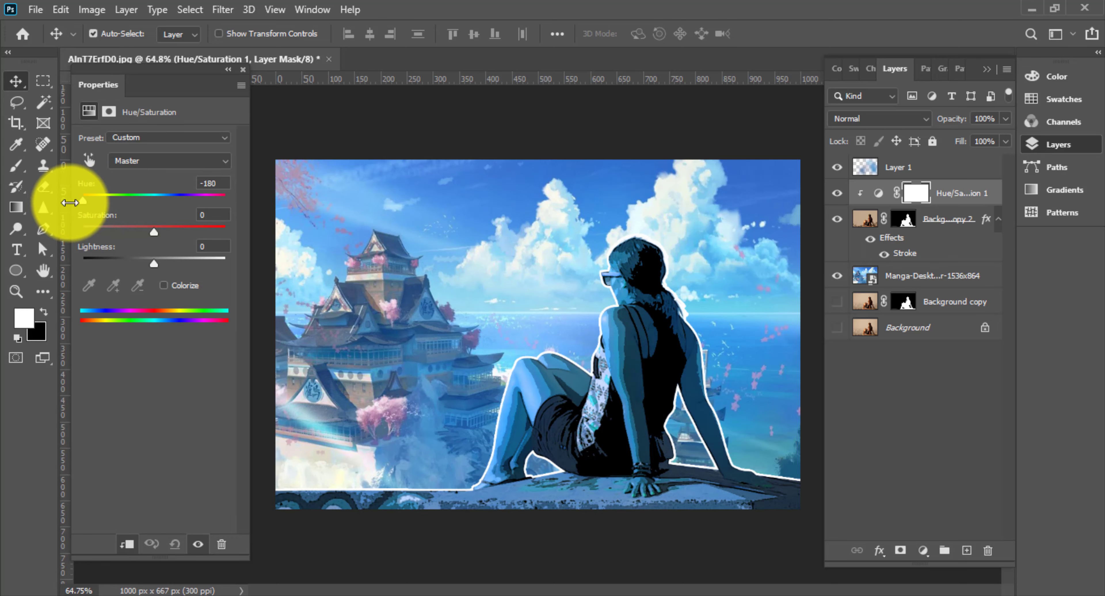
pyautogui.scroll(3, 634, 316)
pyautogui.scroll(-3, 599, 321)
pyautogui.scroll(1, 662, 350)
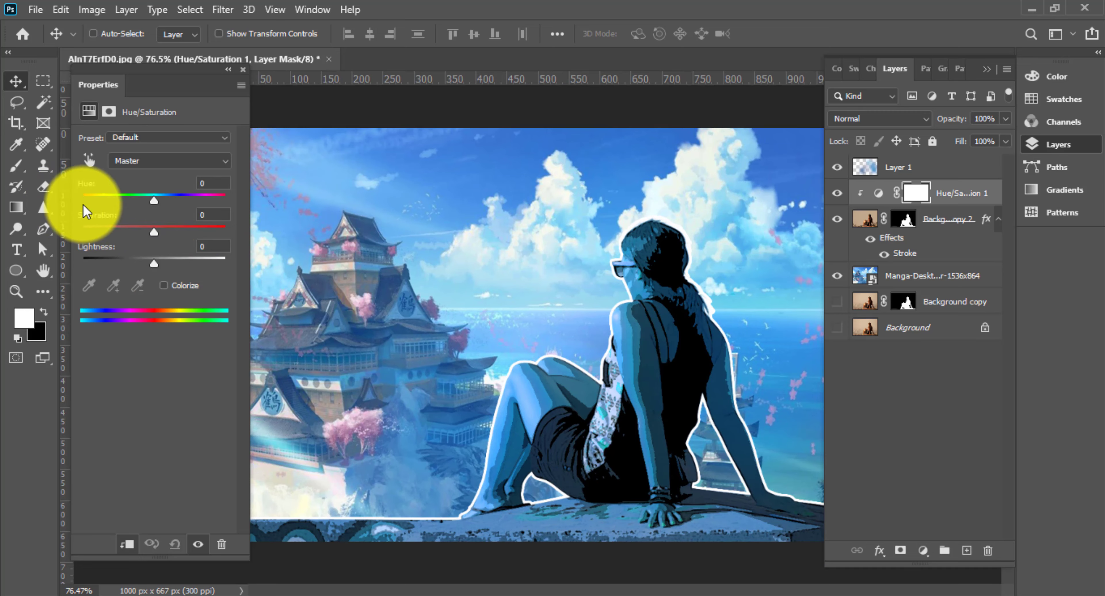
# Try the Blues, Cyans, Magentas and Yellows ranges, testing Hue on Yellows.
pyautogui.click(135, 161)
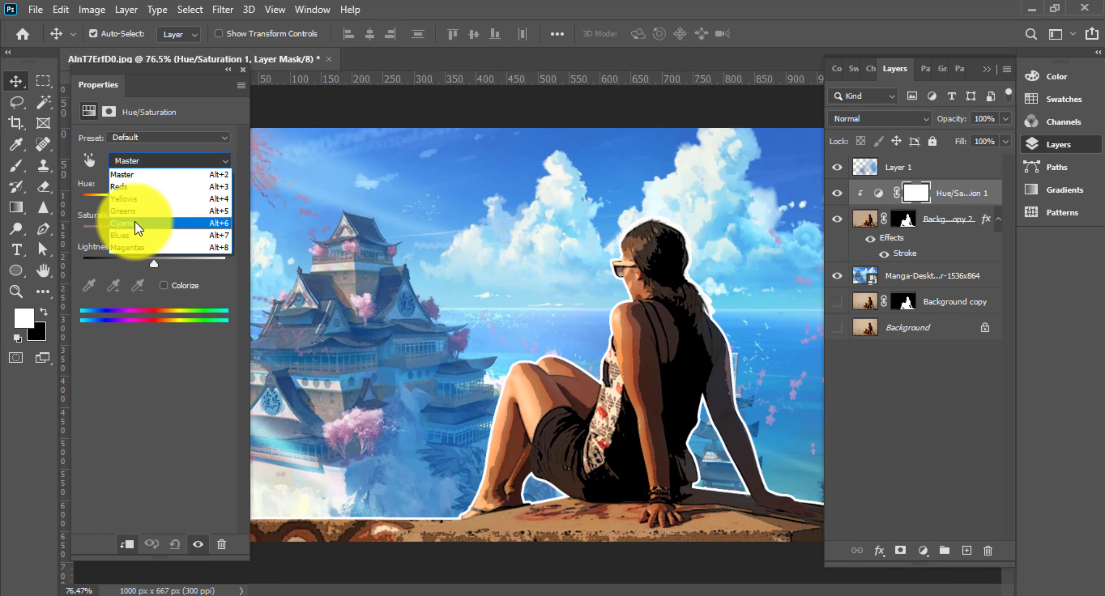
pyautogui.click(132, 240)
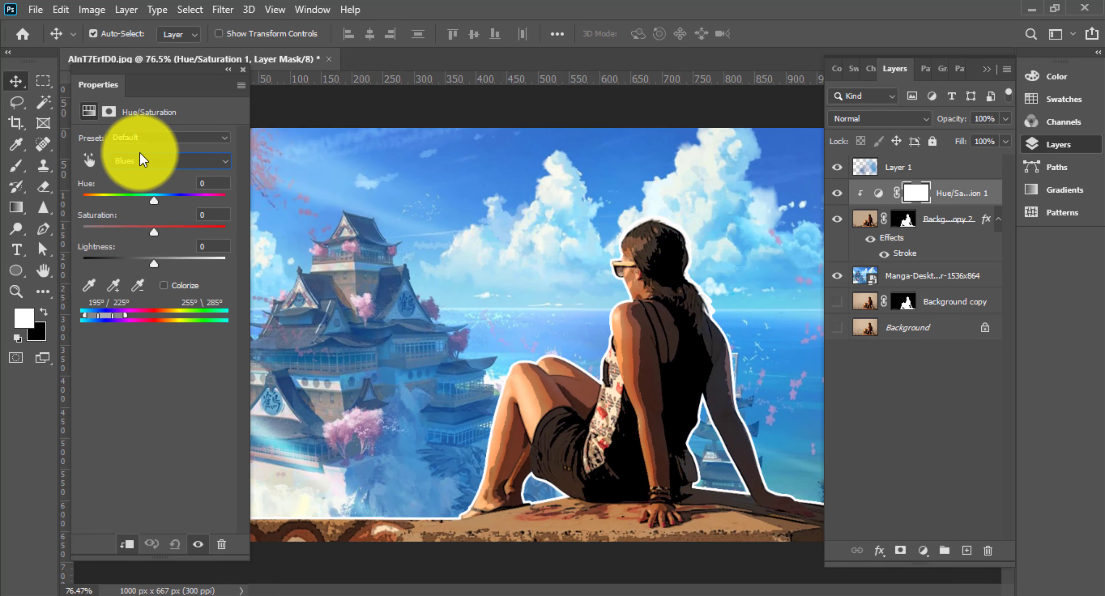
pyautogui.click(142, 161)
pyautogui.click(146, 237)
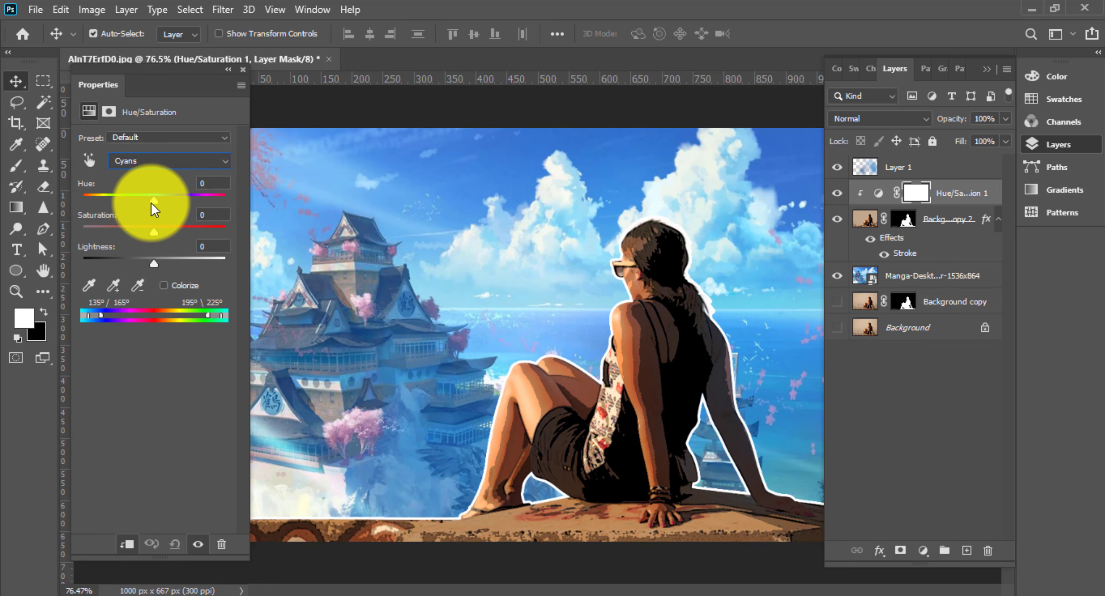
pyautogui.click(136, 160)
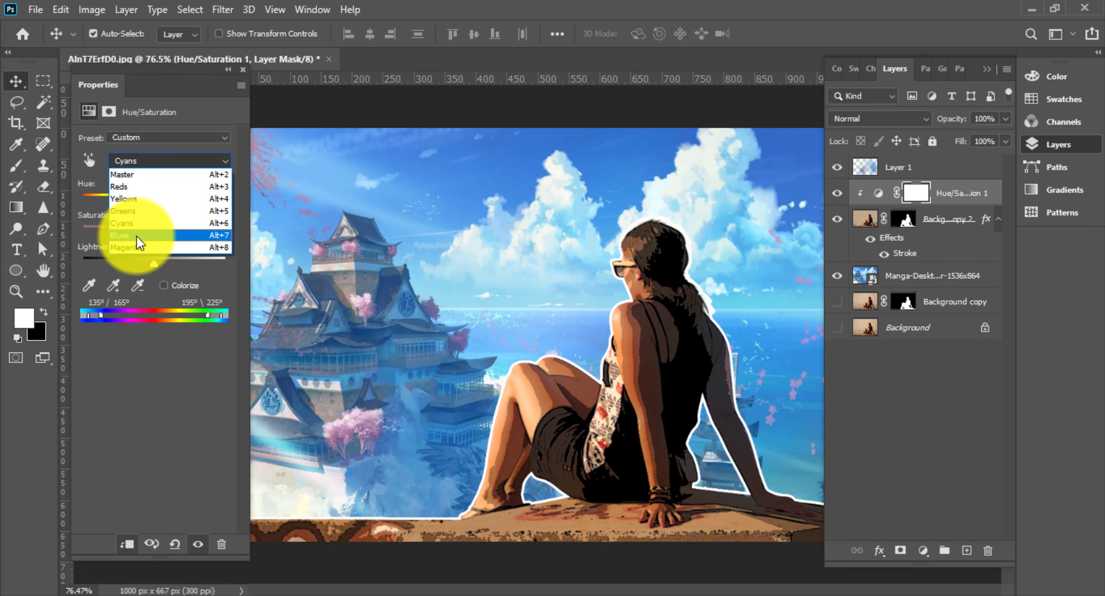
pyautogui.click(136, 248)
pyautogui.click(142, 161)
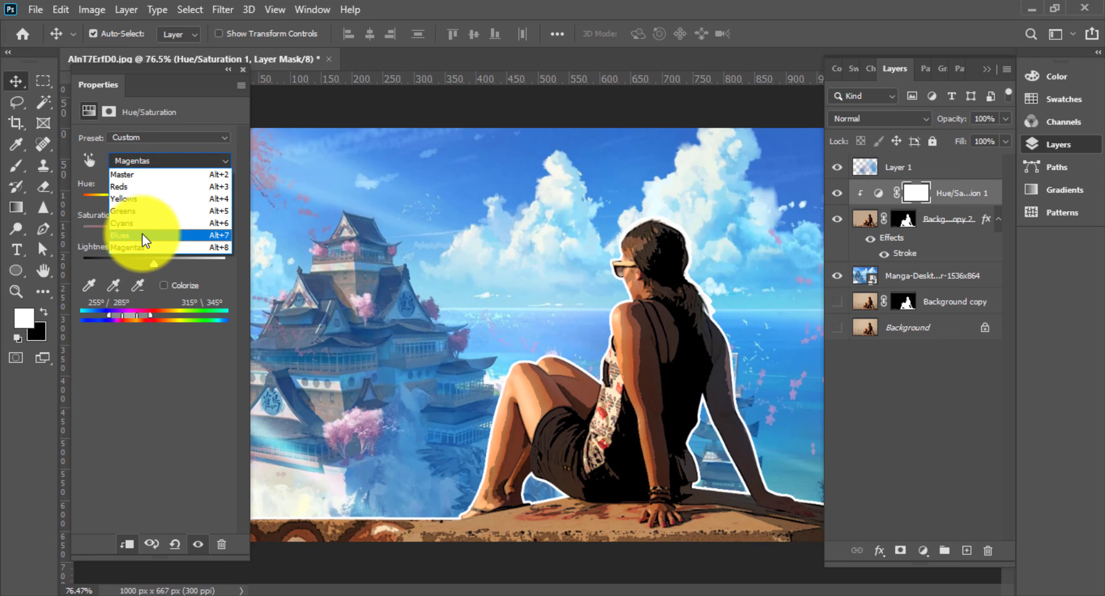
pyautogui.click(142, 198)
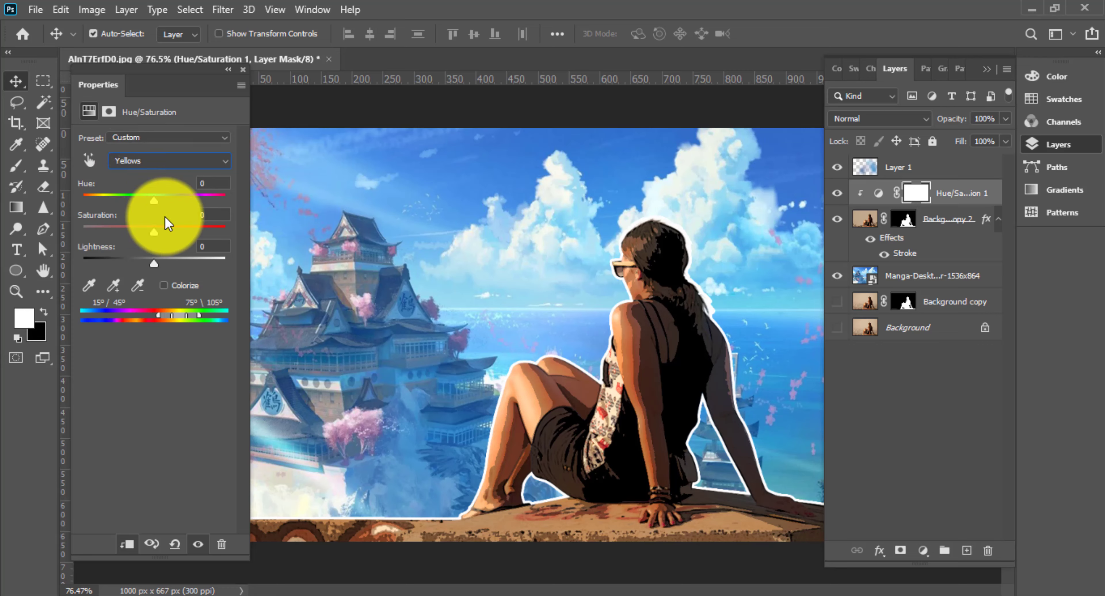
pyautogui.moveTo(154, 200); pyautogui.dragTo(184, 216)
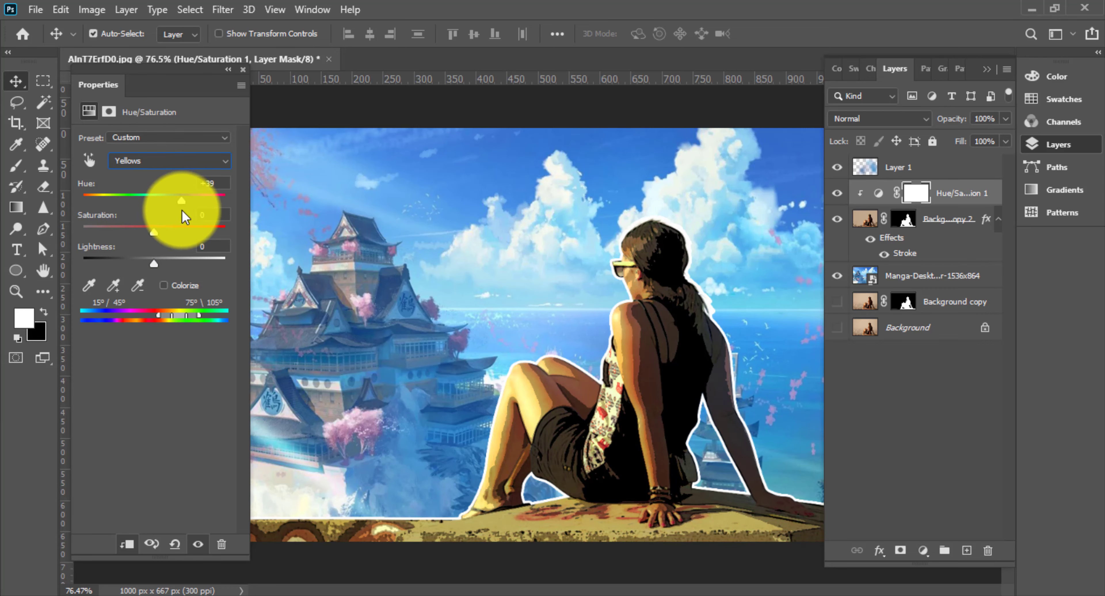
pyautogui.moveTo(184, 217); pyautogui.dragTo(87, 208)
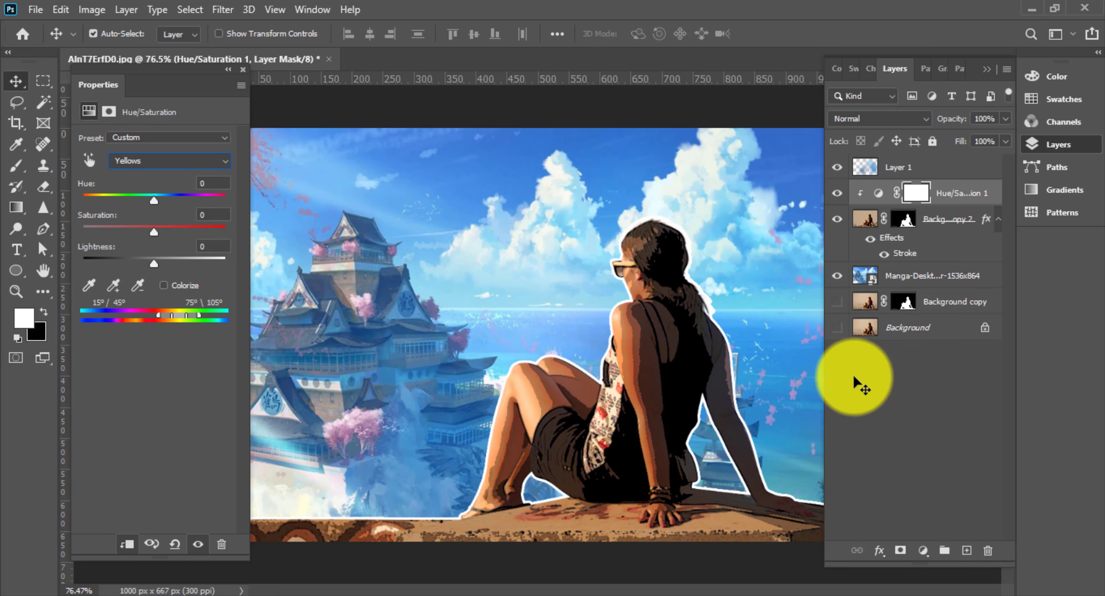
# Replace the Hue/Saturation layer with a Color Balance adjustment clipped to the woman.
pyautogui.click(990, 552)
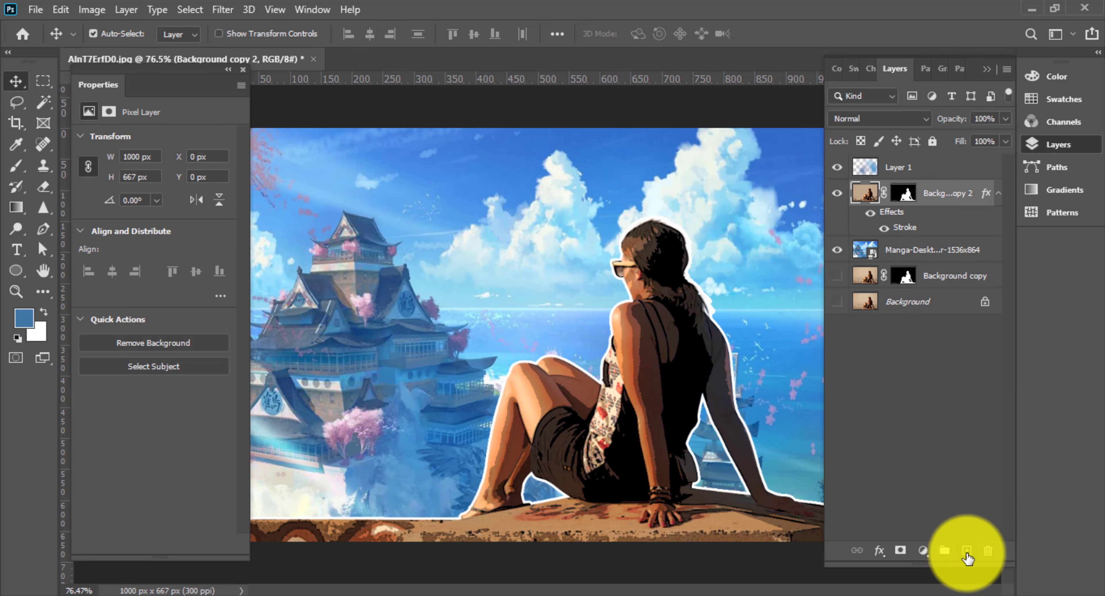
pyautogui.click(923, 551)
pyautogui.click(965, 409)
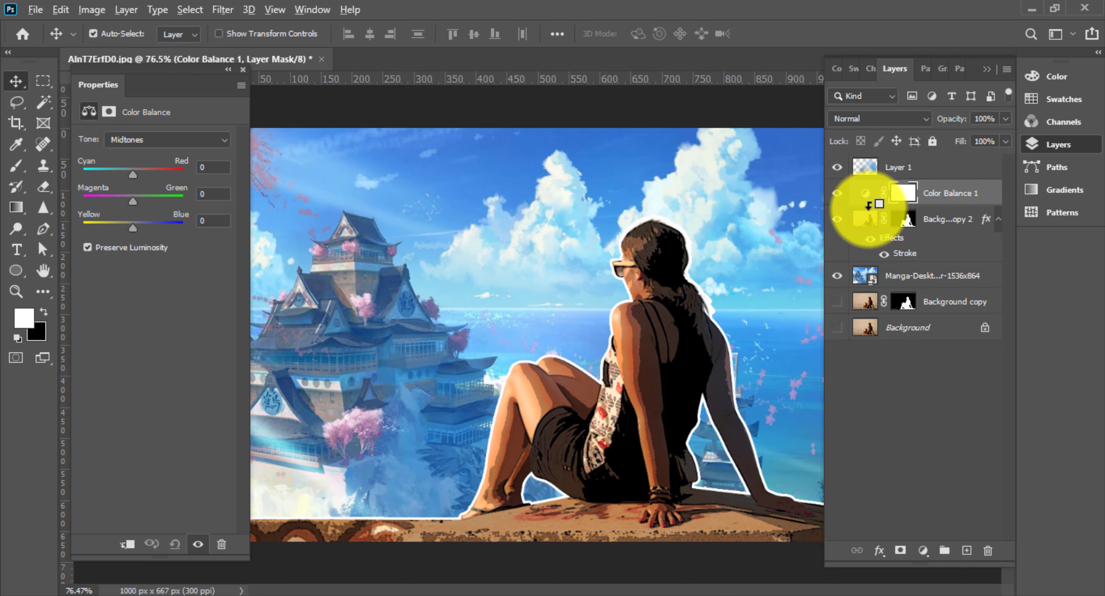
pyautogui.keyDown('alt'); pyautogui.click(876, 206); pyautogui.keyUp('alt')
# Set Color Balance midtones to -66, +11, +87, comparing with Layer 1 hidden.
pyautogui.moveTo(134, 177)
pyautogui.mouseDown()
pyautogui.moveTo(91, 174)
pyautogui.moveTo(174, 227)
pyautogui.moveTo(142, 201)
pyautogui.mouseUp()
pyautogui.scroll(-2, 631, 418)
pyautogui.scroll(1, 631, 418)
pyautogui.scroll(-1, 510, 303)
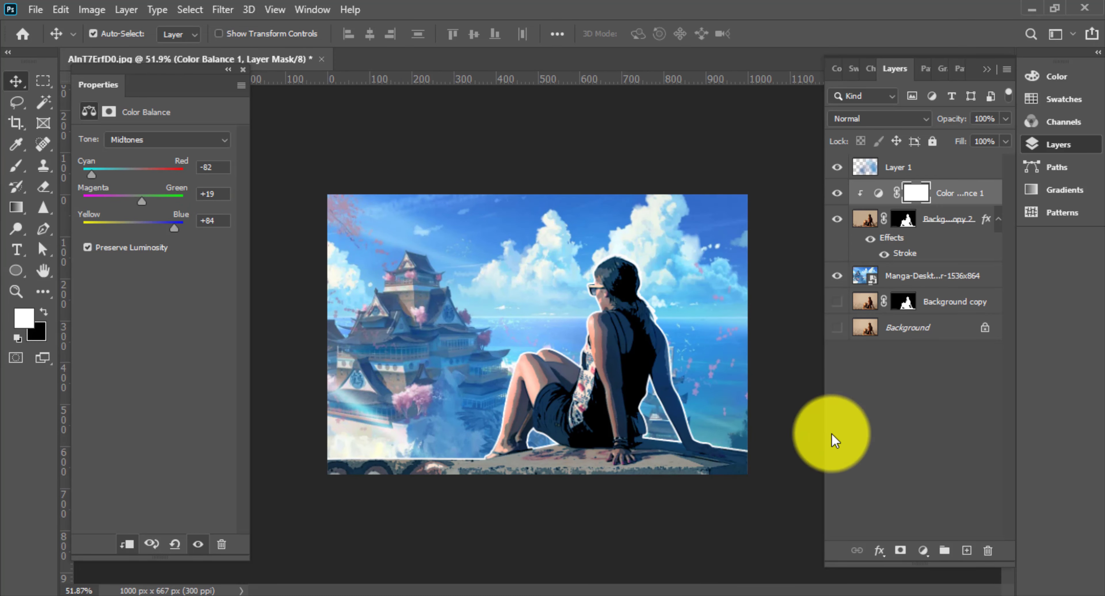
pyautogui.scroll(1, 772, 390)
pyautogui.moveTo(174, 227); pyautogui.dragTo(100, 170)
pyautogui.scroll(-1, 432, 365)
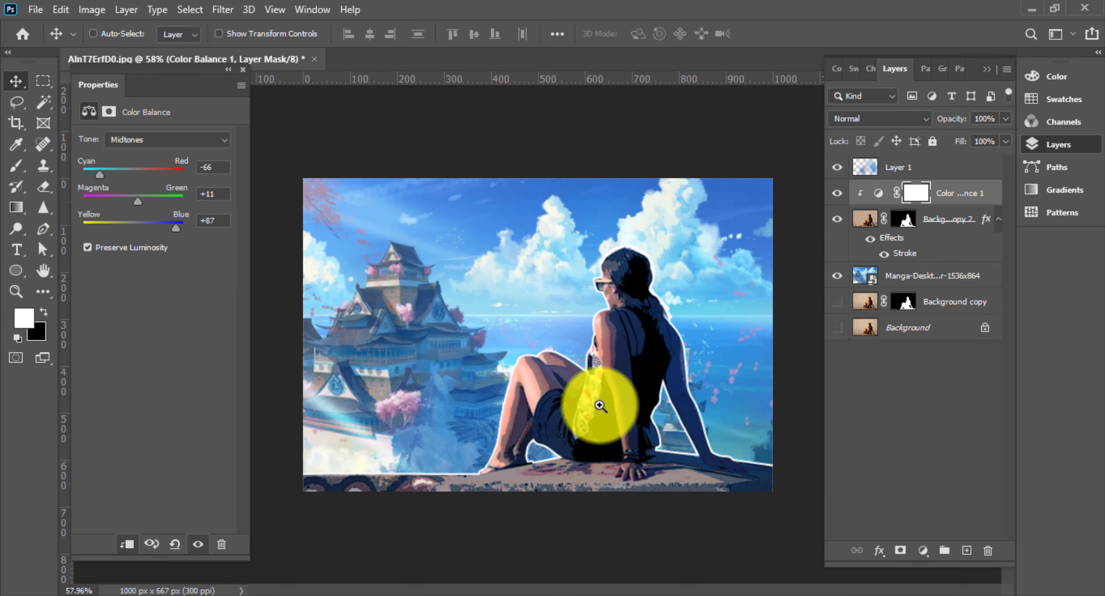
pyautogui.scroll(1, 640, 393)
pyautogui.scroll(1, 669, 446)
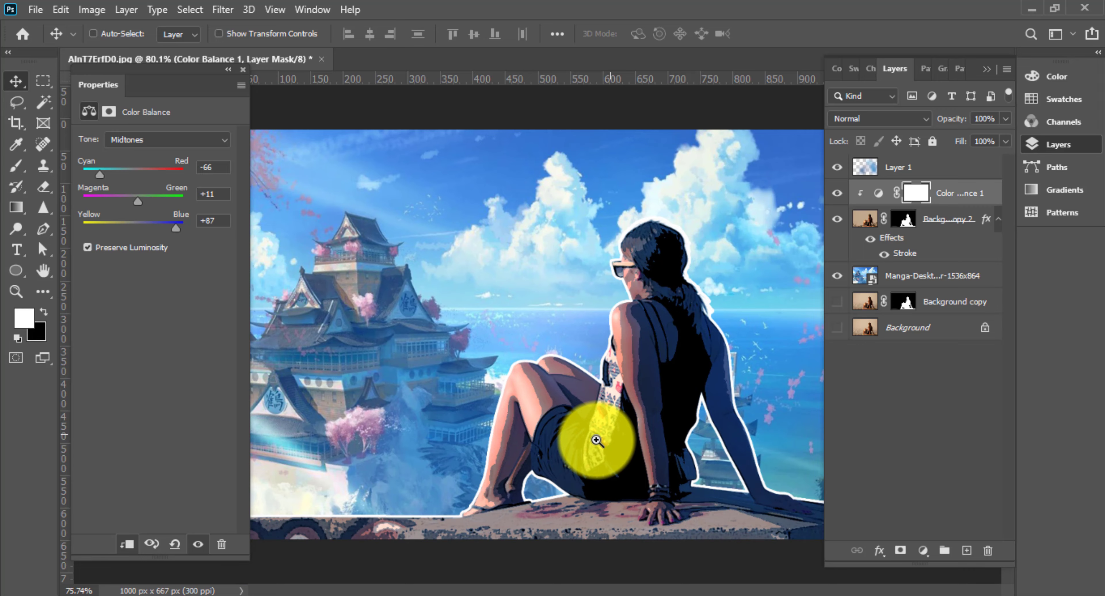
pyautogui.scroll(2, 593, 442)
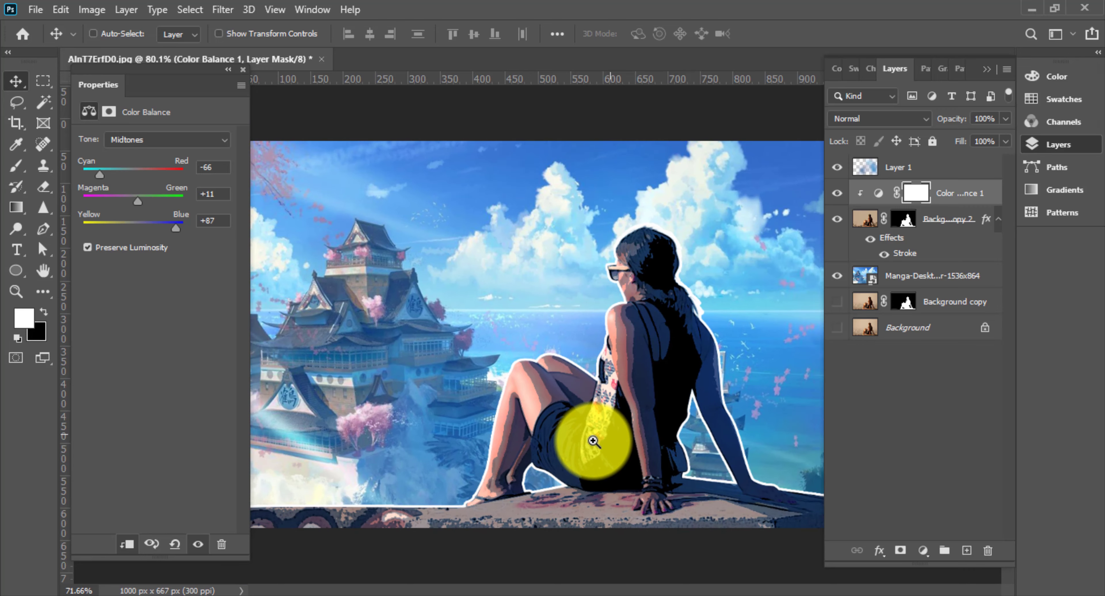
pyautogui.click(837, 167)
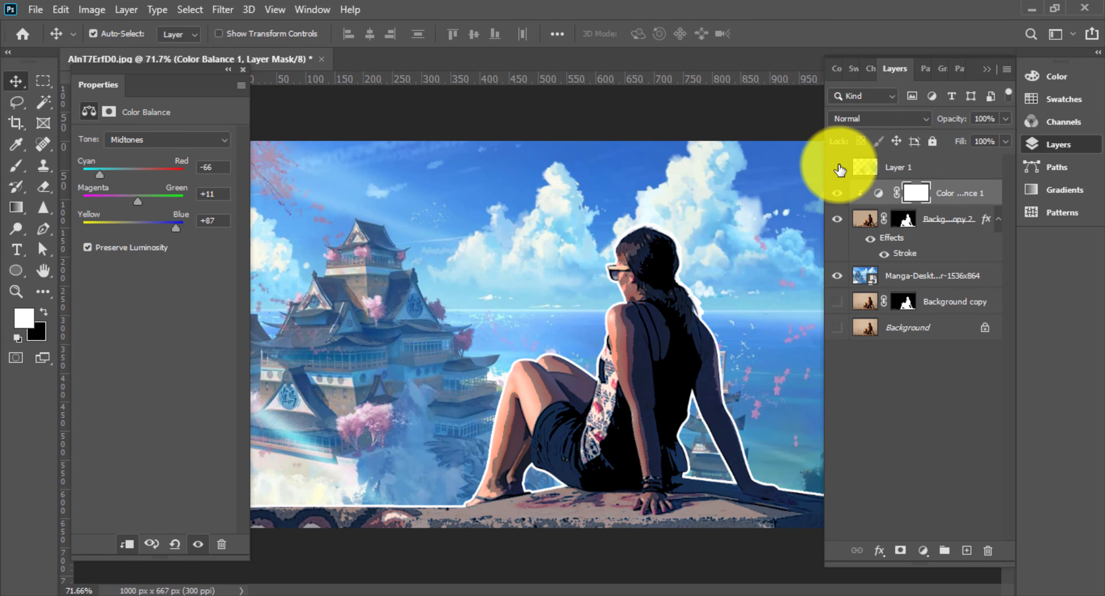
pyautogui.scroll(-1, 609, 276)
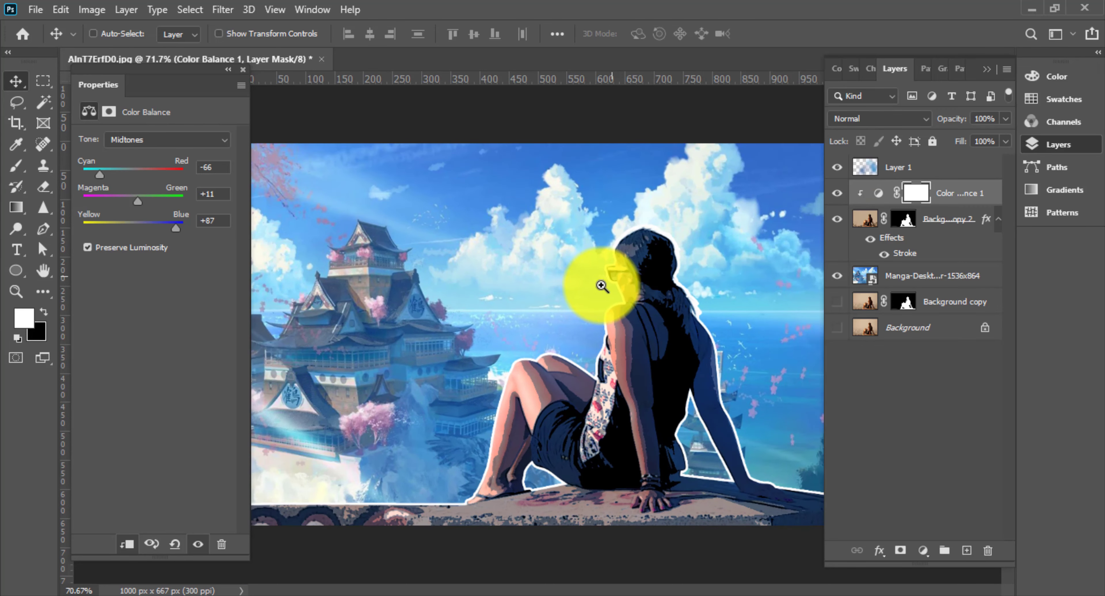
pyautogui.click(837, 167)
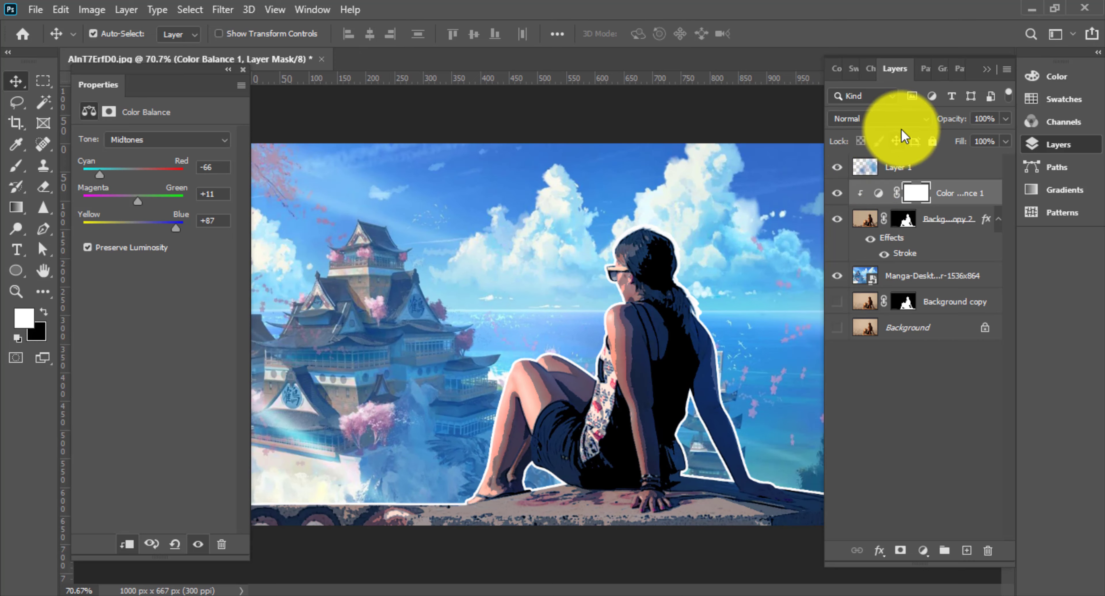
# Switch Layer 1's blend mode from Overlay to Soft Light.
pyautogui.click(880, 119)
pyautogui.click(863, 167)
pyautogui.click(879, 119)
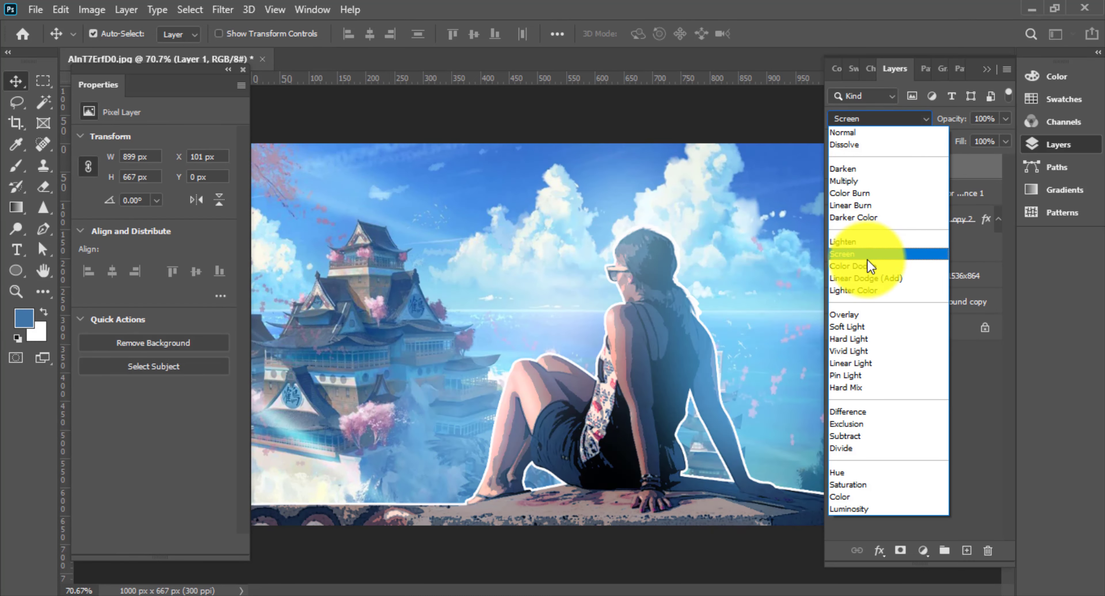
pyautogui.click(854, 314)
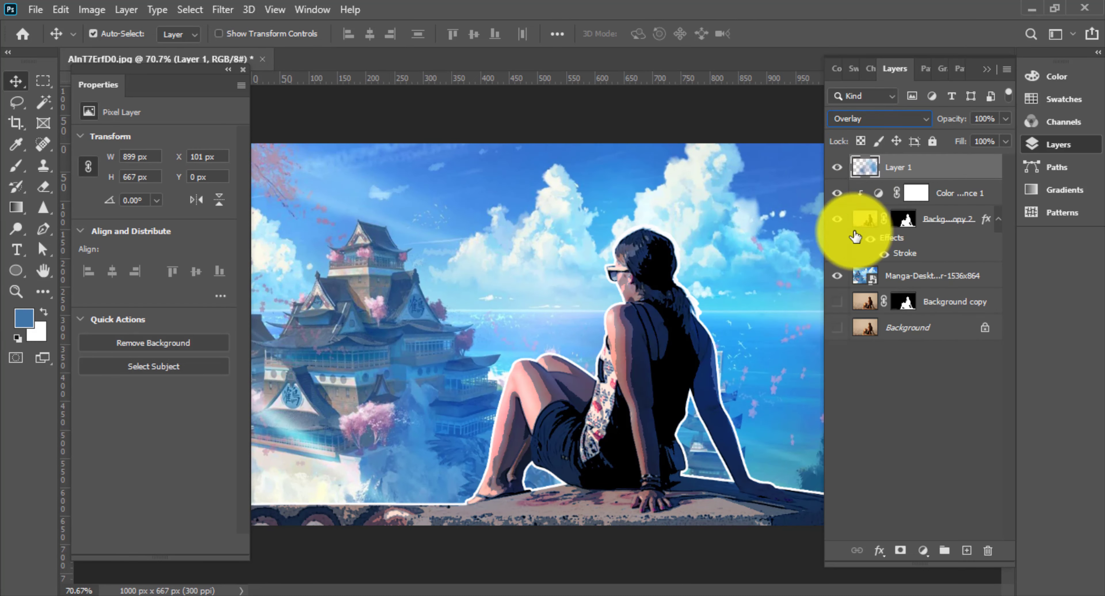
pyautogui.click(837, 168)
pyautogui.click(837, 167)
pyautogui.hotkey('shift', '+')
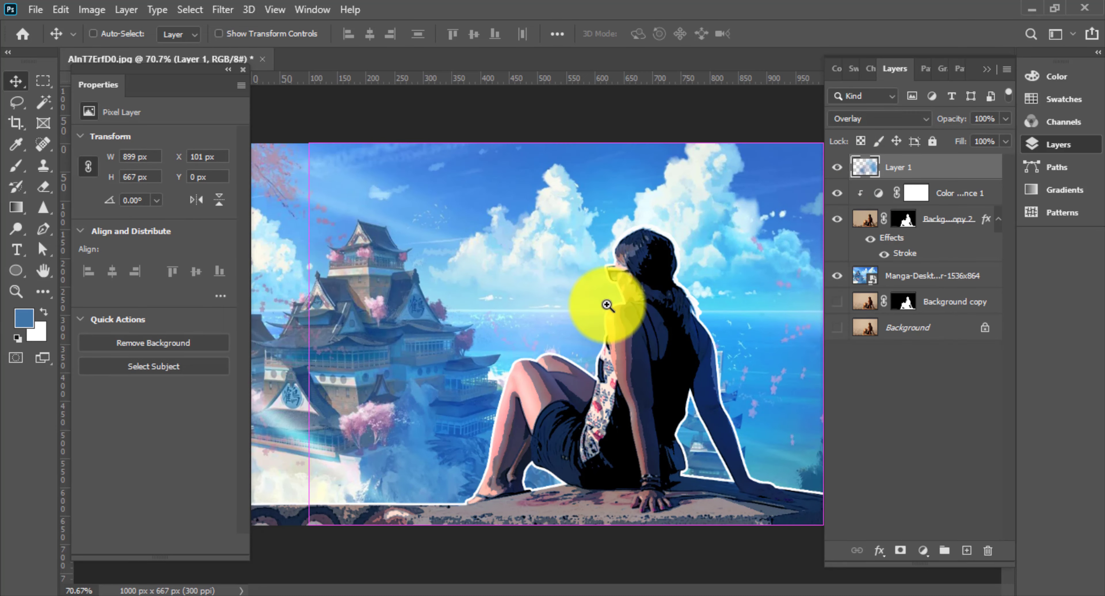
pyautogui.hotkey('ctrl', '+')
pyautogui.scroll(-3, 523, 317)
# Push the Color Balance midtones to Cyan -100, Green +11, Blue +90.
pyautogui.click(877, 193)
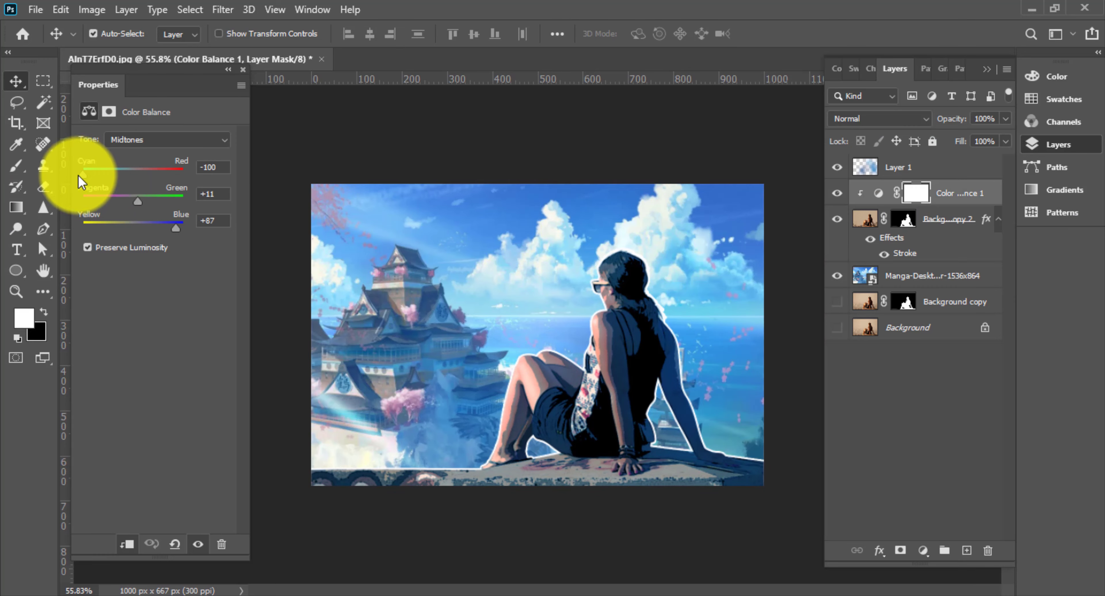
pyautogui.scroll(1, 671, 348)
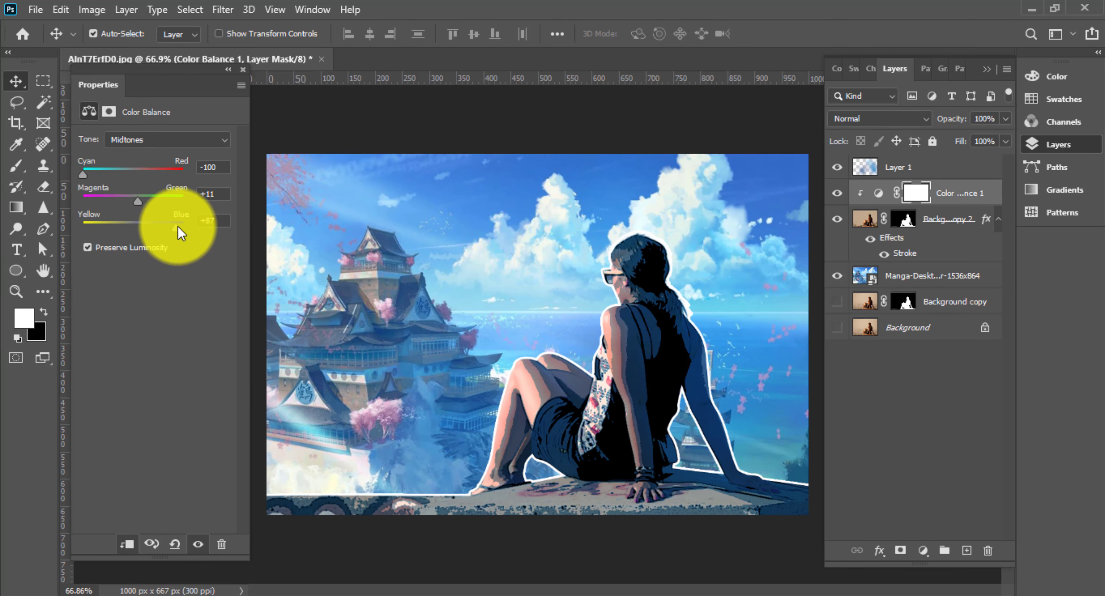
pyautogui.moveTo(179, 227); pyautogui.dragTo(177, 229)
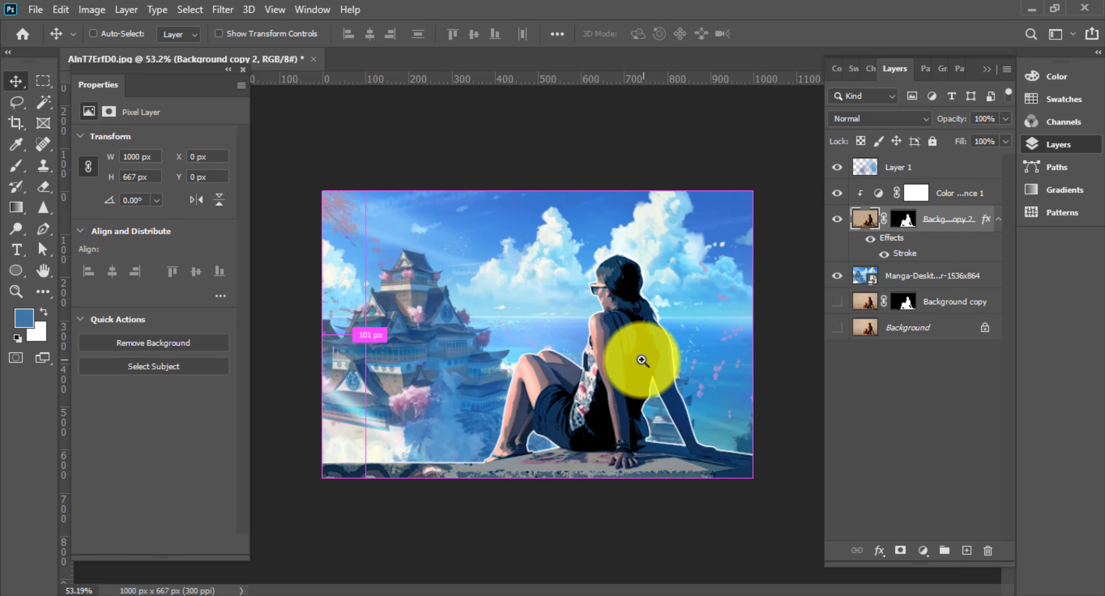
pyautogui.hotkey('ctrl', '=')
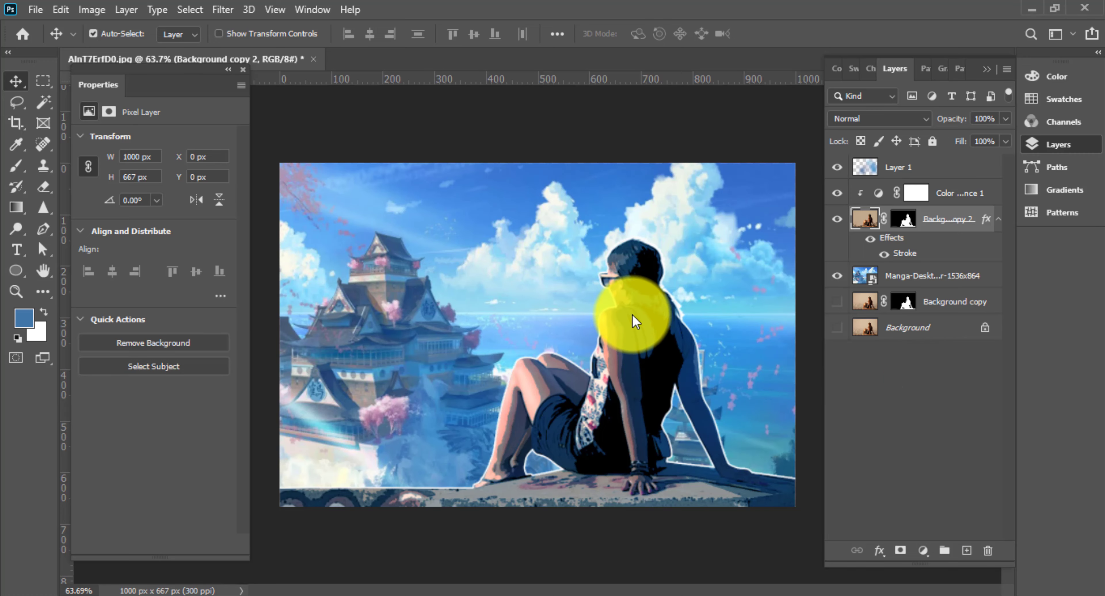
# Place the birds PNG, then scale it down and position it in the sky.
pyautogui.moveTo(1021, 337); pyautogui.dragTo(644, 327)
pyautogui.moveTo(766, 333); pyautogui.dragTo(626, 321)
pyautogui.moveTo(537, 309); pyautogui.dragTo(538, 240)
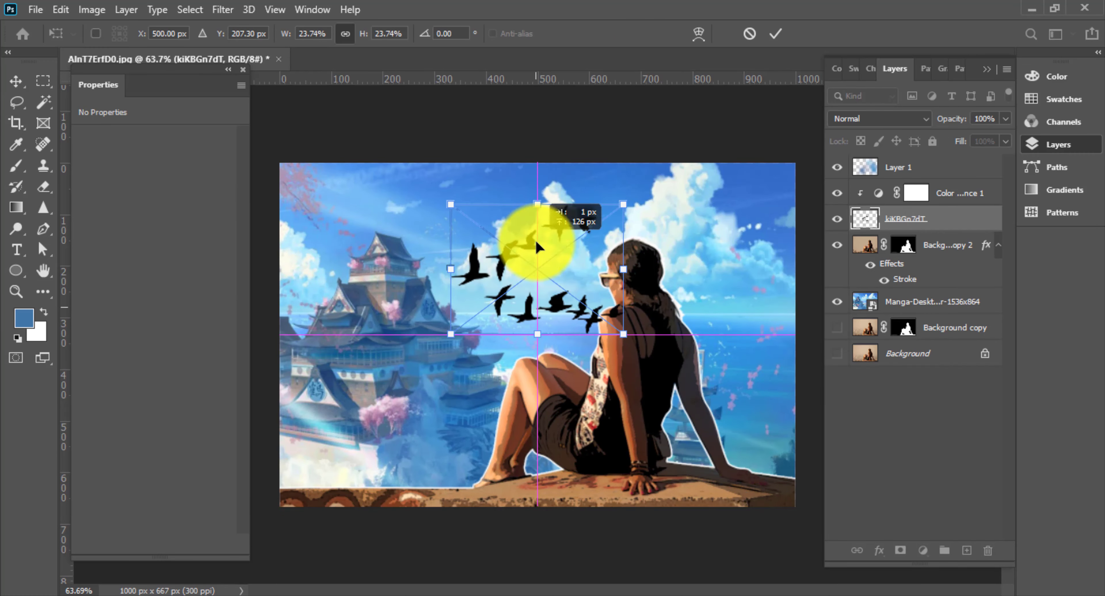
pyautogui.moveTo(591, 269); pyautogui.dragTo(596, 270)
pyautogui.moveTo(553, 272); pyautogui.dragTo(543, 257)
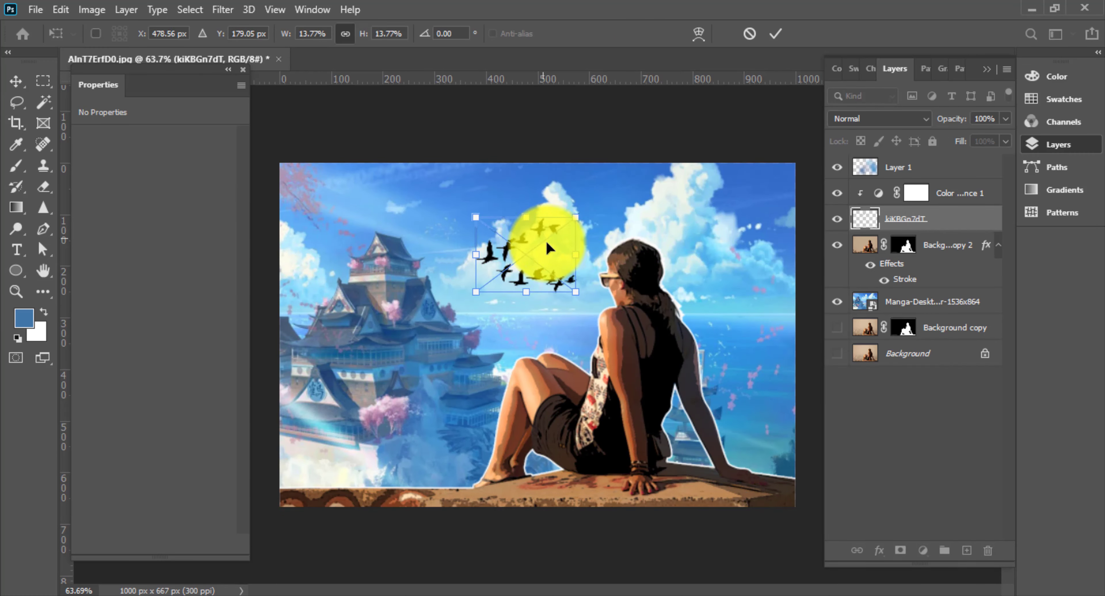
pyautogui.press('Return')
# Rasterize the birds layer, move it to the top, and re-clip Color Balance to the woman.
pyautogui.scroll(5, 553, 246)
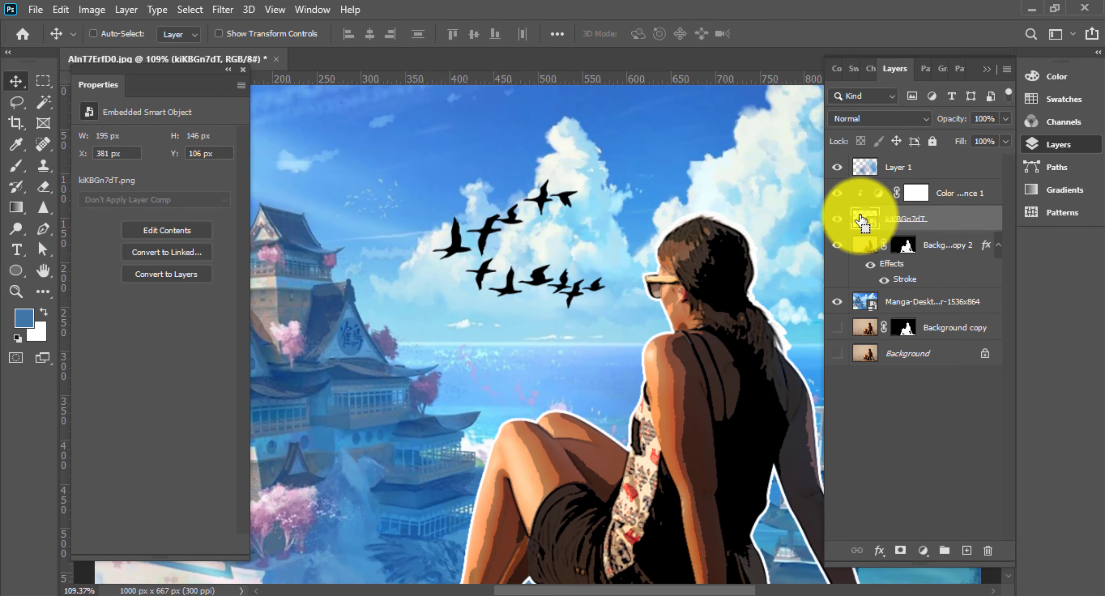
pyautogui.rightClick(862, 221)
pyautogui.click(756, 302)
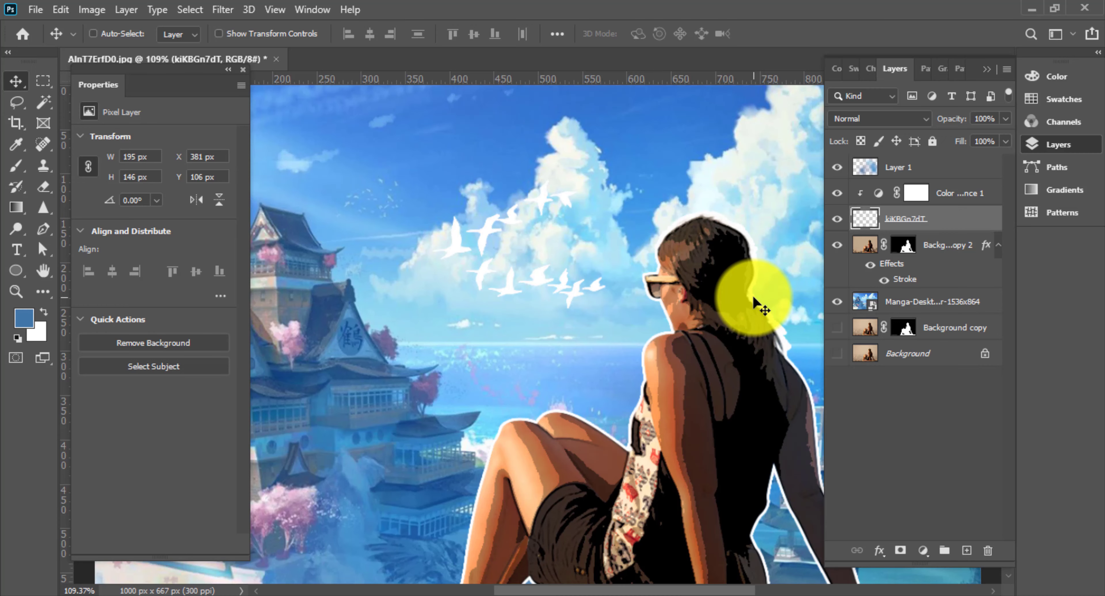
pyautogui.click(537, 167)
pyautogui.hotkey('ctrl', 'd')
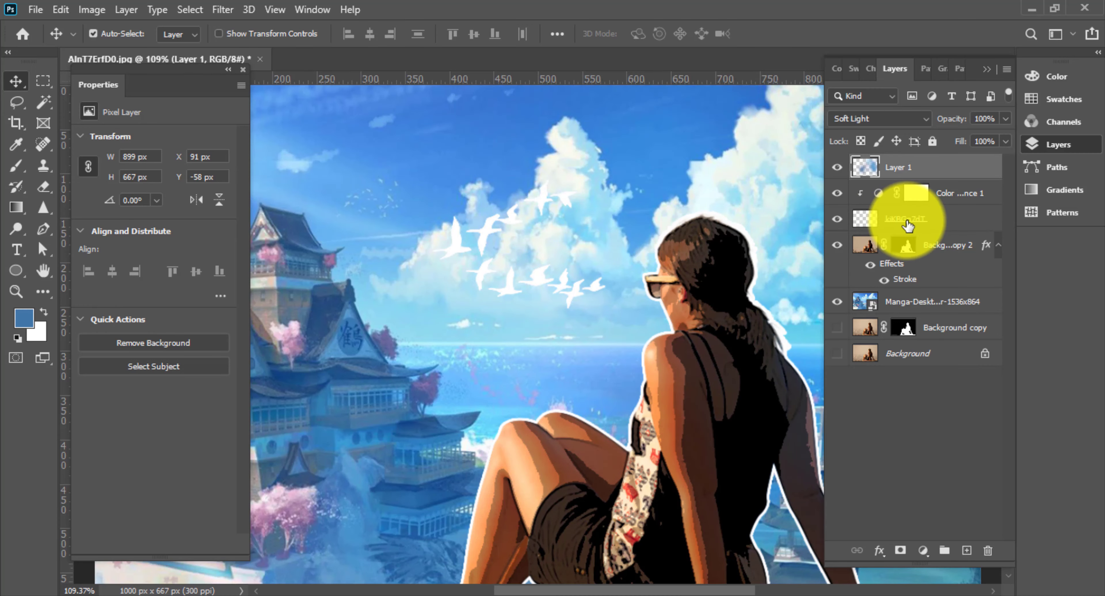
pyautogui.moveTo(944, 223); pyautogui.dragTo(940, 156)
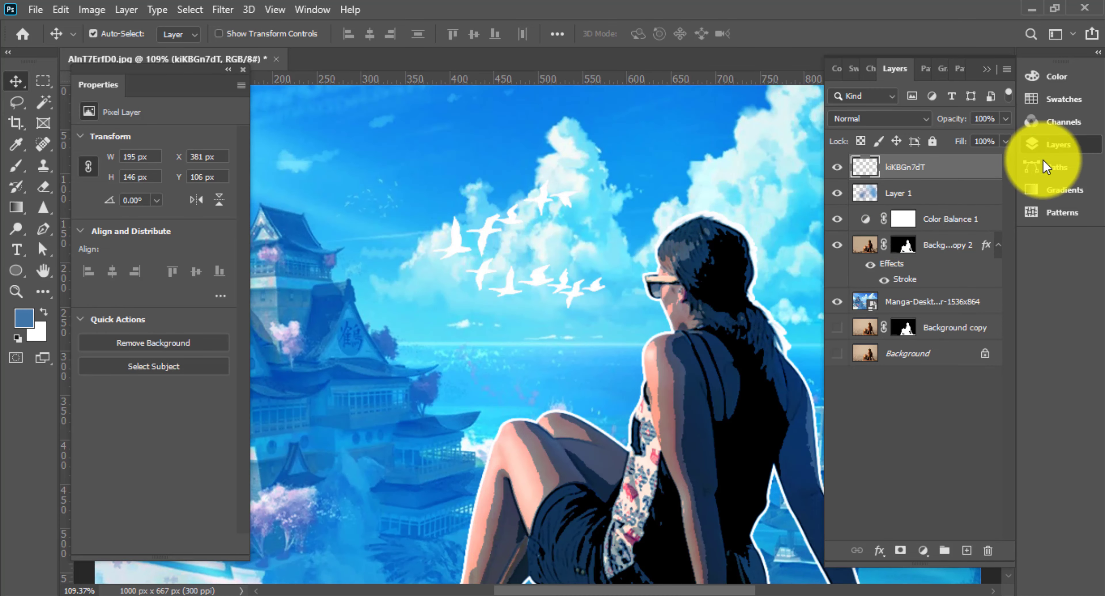
pyautogui.press('ctrl')
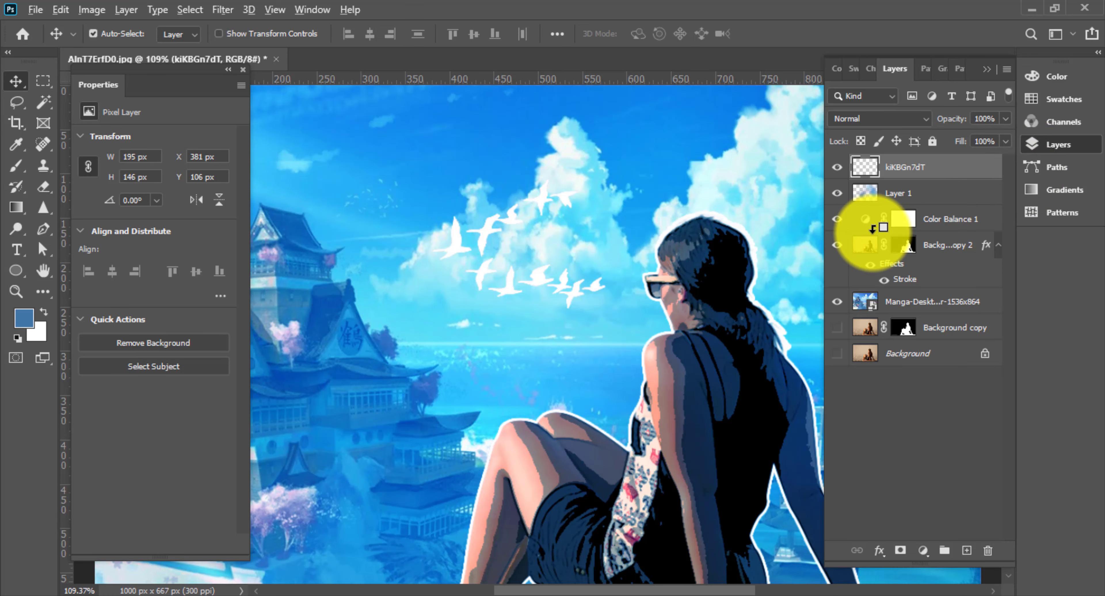
pyautogui.keyDown('alt'); pyautogui.click(872, 230); pyautogui.keyUp('alt')
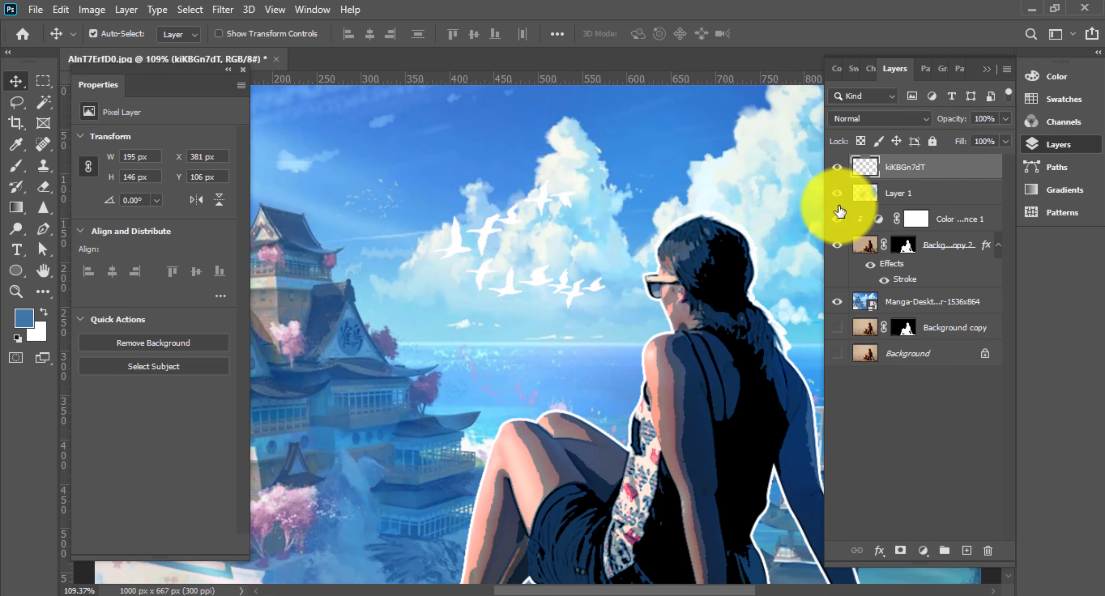
# Reposition the birds further up and left in the sky.
pyautogui.hotkey('ctrl', 't')
pyautogui.moveTo(586, 283)
pyautogui.mouseDown()
pyautogui.moveTo(607, 176)
pyautogui.moveTo(550, 174)
pyautogui.moveTo(684, 164)
pyautogui.moveTo(710, 173)
pyautogui.mouseUp()
pyautogui.press('Return')
pyautogui.scroll(-3, 661, 197)
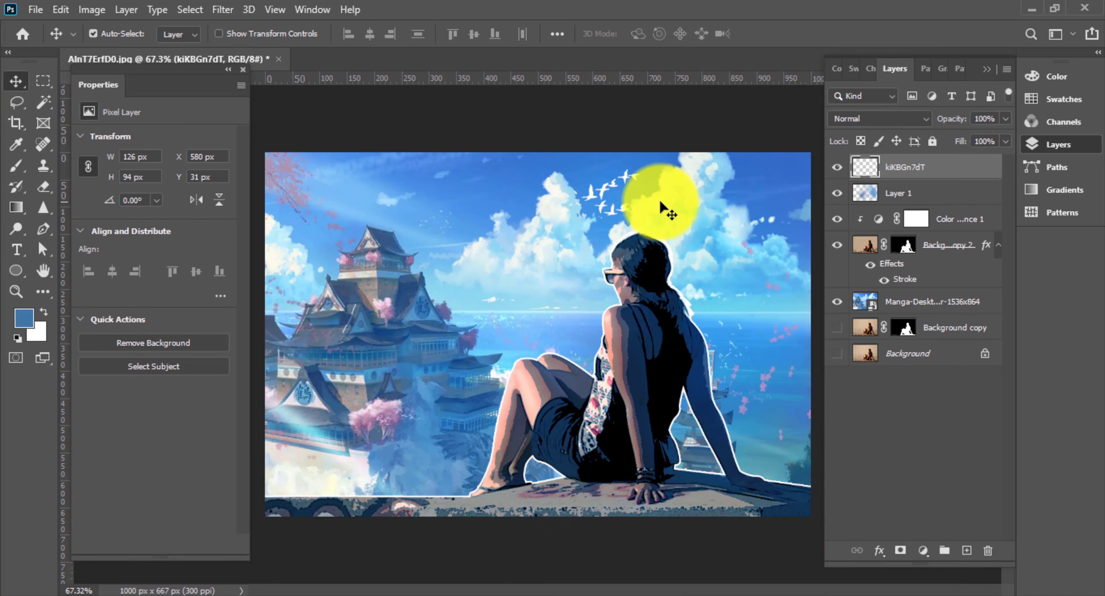
pyautogui.scroll(3, 636, 192)
pyautogui.moveTo(636, 192)
pyautogui.mouseDown()
pyautogui.moveTo(515, 182)
pyautogui.moveTo(445, 192)
pyautogui.moveTo(487, 359)
pyautogui.mouseUp()
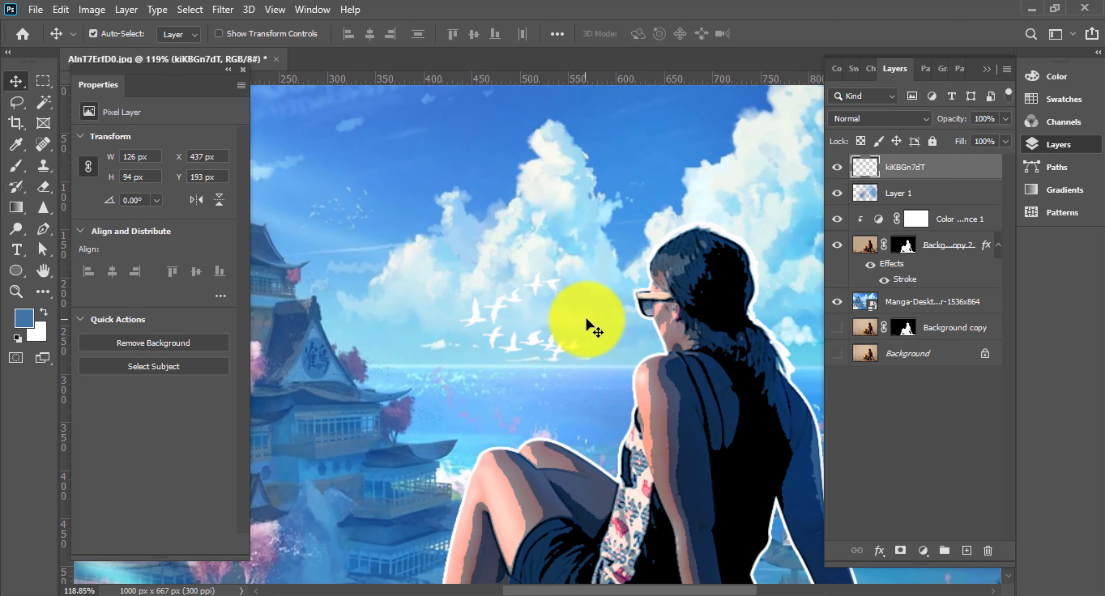
pyautogui.scroll(2, 570, 379)
pyautogui.press('ctrl')
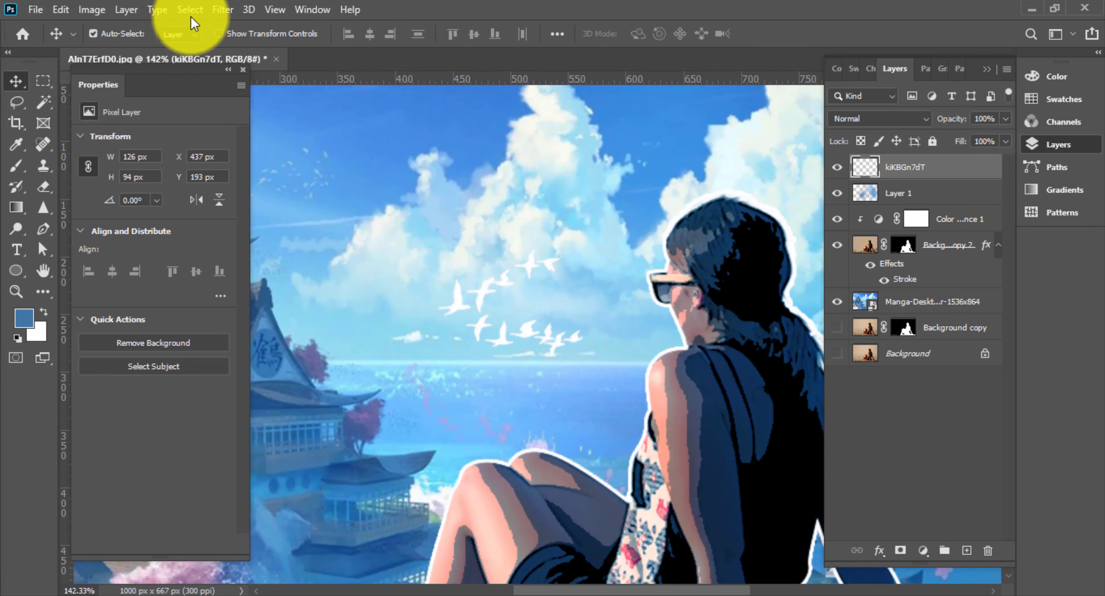
pyautogui.click(233, 10)
pyautogui.moveTo(234, 192)
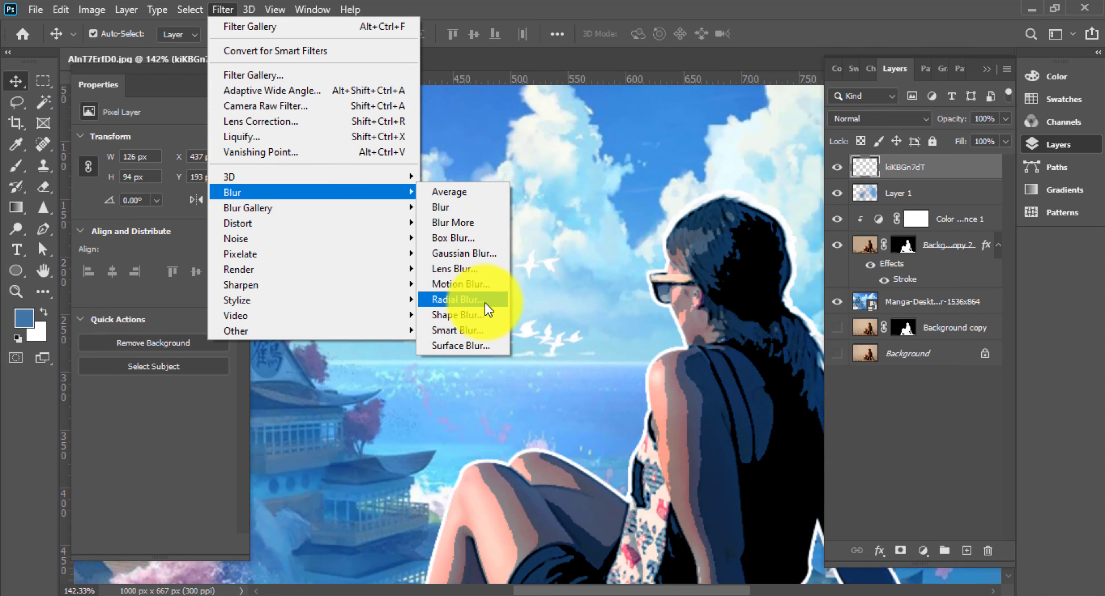
# Apply a 13°, 4-pixel Motion Blur to the birds and shift them slightly.
pyautogui.click(461, 284)
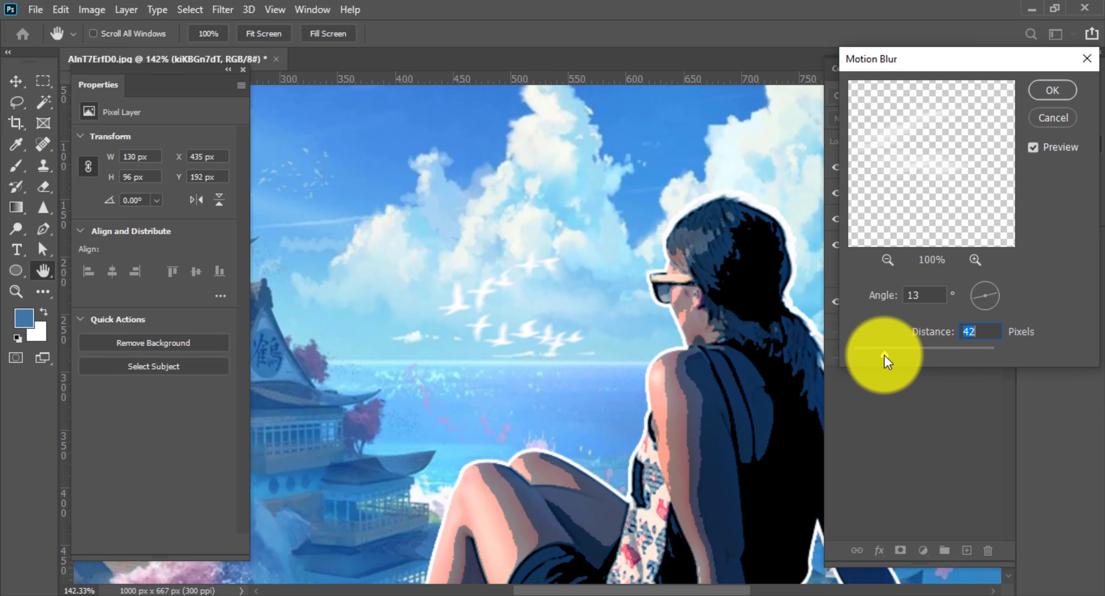
pyautogui.moveTo(857, 360)
pyautogui.mouseDown()
pyautogui.moveTo(832, 362)
pyautogui.moveTo(860, 359)
pyautogui.mouseUp()
pyautogui.click(992, 338)
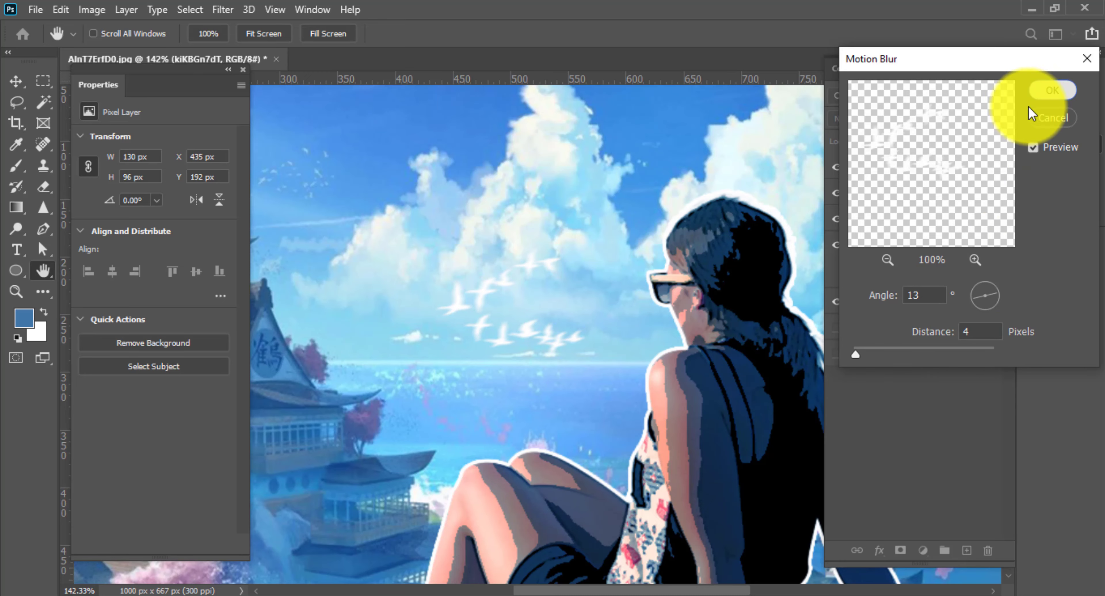
pyautogui.click(1053, 90)
pyautogui.moveTo(531, 313)
pyautogui.mouseDown()
pyautogui.moveTo(624, 241)
pyautogui.moveTo(541, 237)
pyautogui.moveTo(740, 316)
pyautogui.moveTo(481, 217)
pyautogui.moveTo(501, 350)
pyautogui.moveTo(526, 388)
pyautogui.moveTo(526, 425)
pyautogui.moveTo(554, 435)
pyautogui.mouseUp()
# Try the birds lower, then on the right side of the sky.
pyautogui.moveTo(592, 271); pyautogui.dragTo(600, 331)
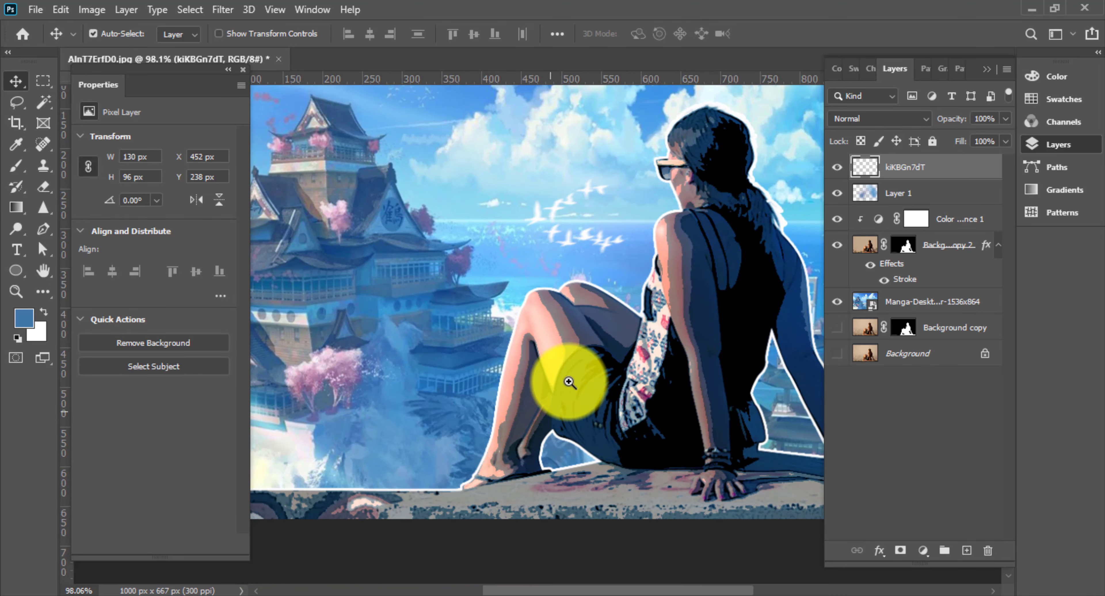
pyautogui.moveTo(567, 382)
pyautogui.mouseDown()
pyautogui.moveTo(506, 382)
pyautogui.moveTo(565, 383)
pyautogui.mouseUp()
pyautogui.scroll(-1, 562, 325)
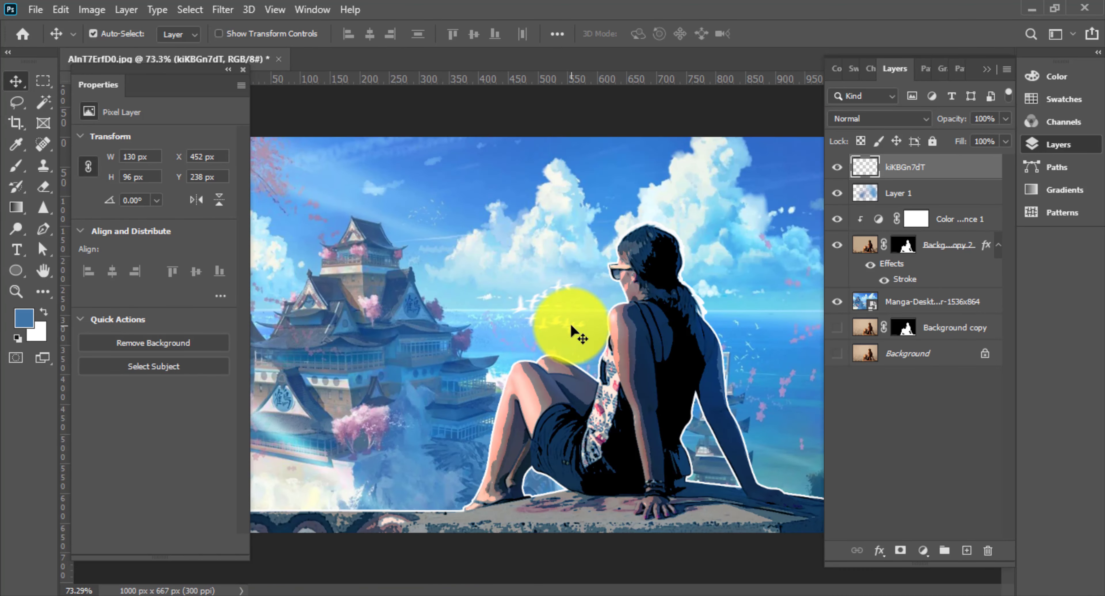
pyautogui.moveTo(562, 326); pyautogui.dragTo(787, 335)
pyautogui.scroll(3, 791, 363)
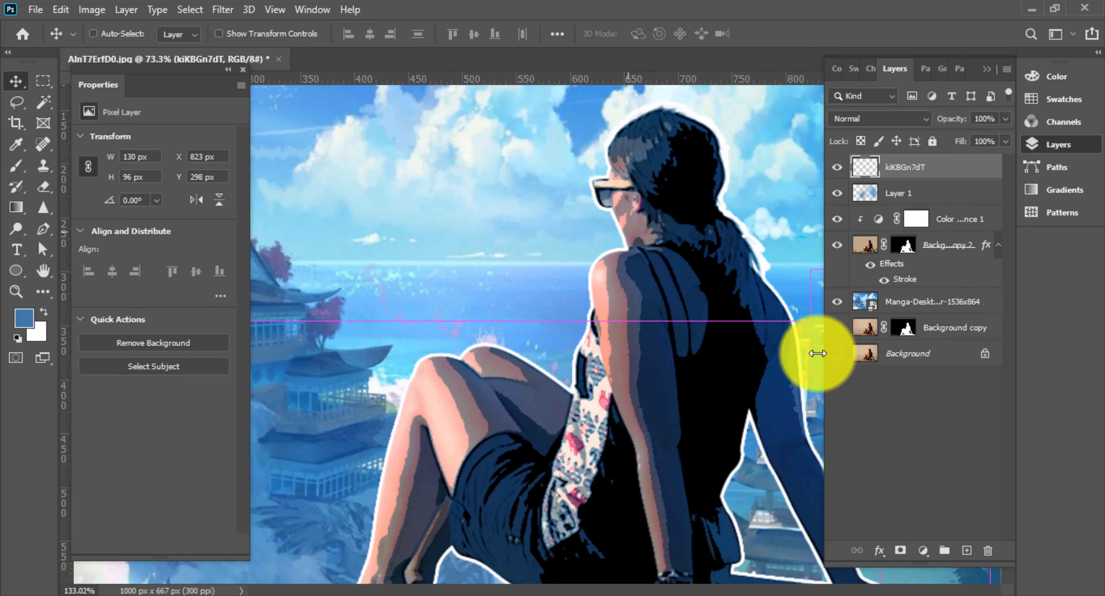
pyautogui.moveTo(671, 329)
pyautogui.mouseDown()
pyautogui.moveTo(705, 306)
pyautogui.moveTo(704, 271)
pyautogui.mouseUp()
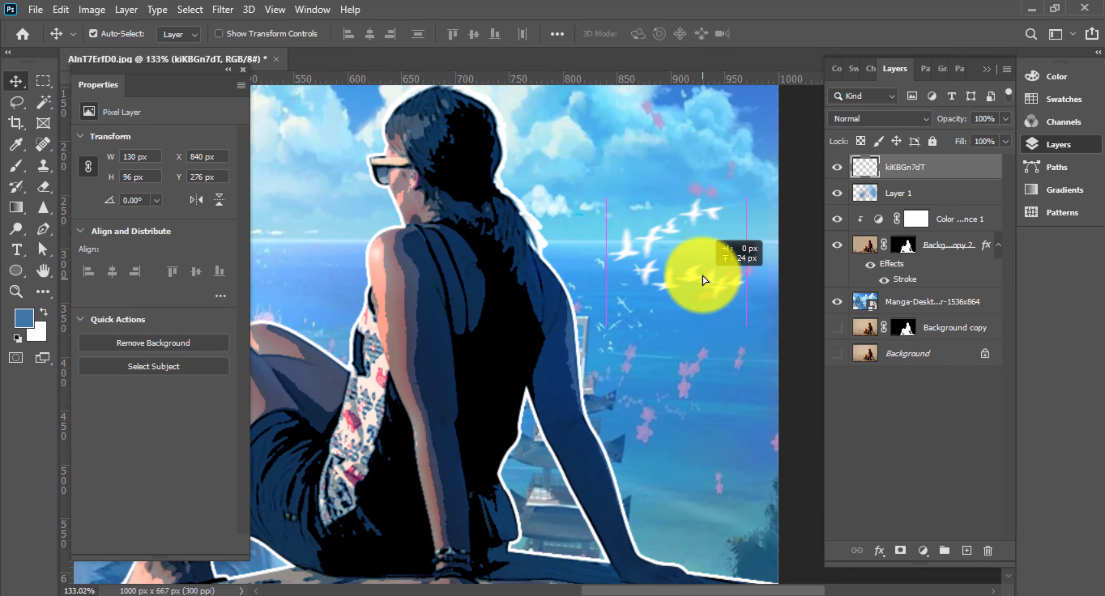
pyautogui.scroll(-3, 666, 325)
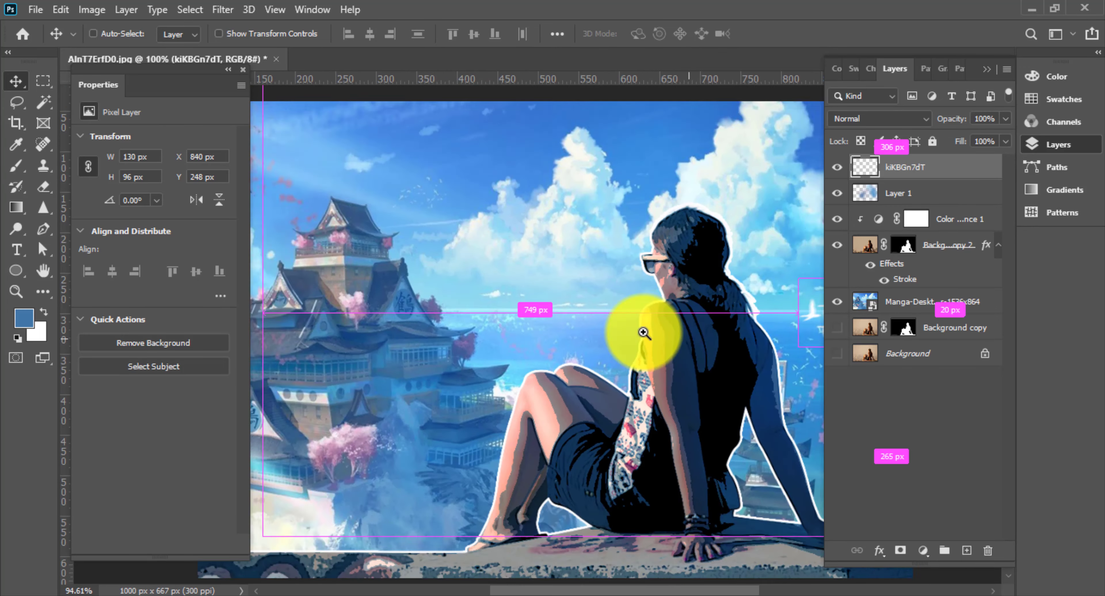
pyautogui.scroll(-1, 644, 322)
# Settle the birds in the upper left above the castle, at 273, 63 px.
pyautogui.keyDown('ctrl'); pyautogui.click(543, 259); pyautogui.keyUp('ctrl')
pyautogui.moveTo(735, 337)
pyautogui.mouseDown()
pyautogui.moveTo(661, 291)
pyautogui.moveTo(484, 243)
pyautogui.mouseUp()
pyautogui.scroll(1, 528, 253)
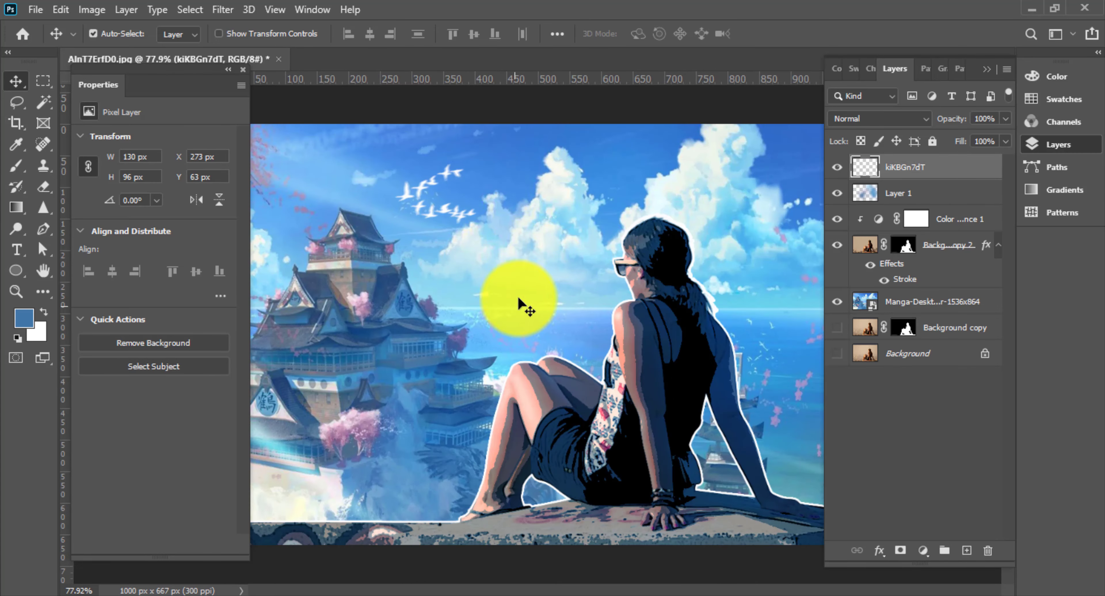
pyautogui.scroll(2, 501, 173)
pyautogui.scroll(-2, 513, 247)
pyautogui.scroll(1, 570, 341)
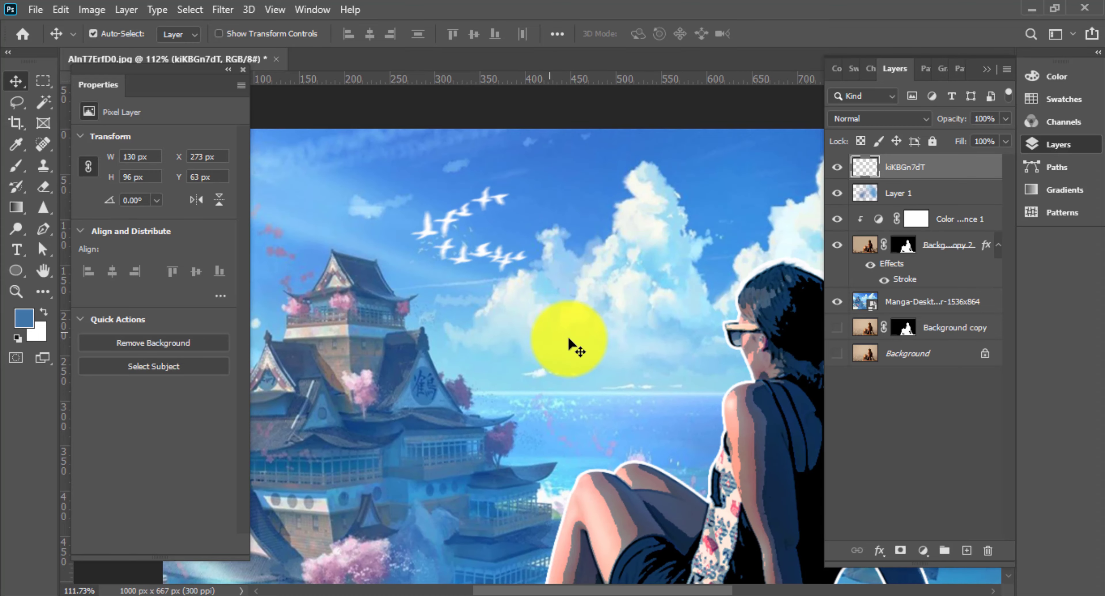
pyautogui.scroll(-1, 570, 341)
pyautogui.scroll(-1, 563, 345)
pyautogui.scroll(-1, 624, 451)
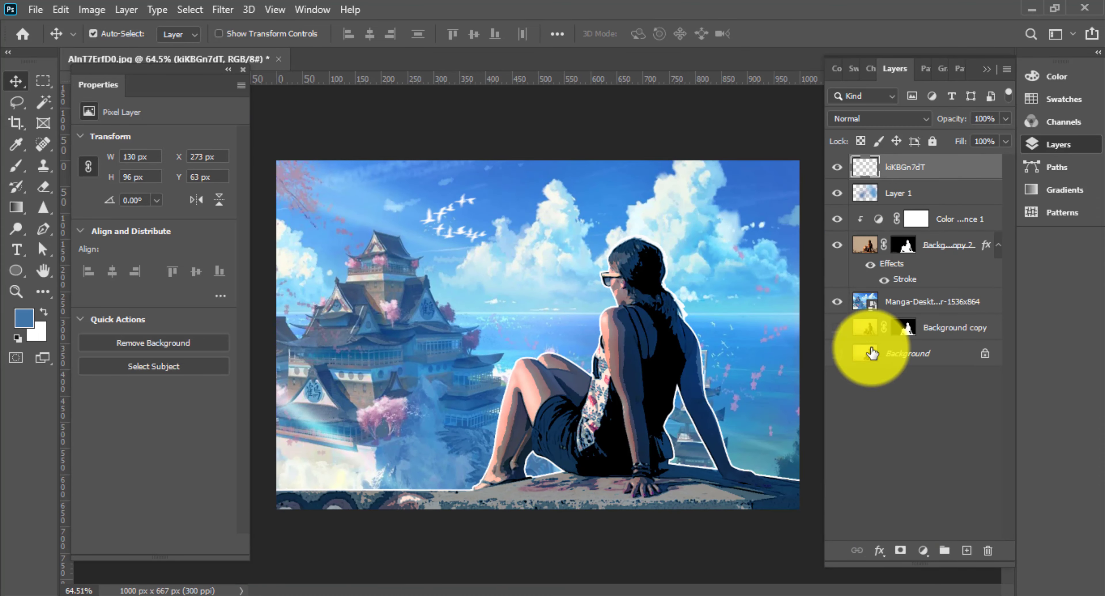
pyautogui.press('ctrl')
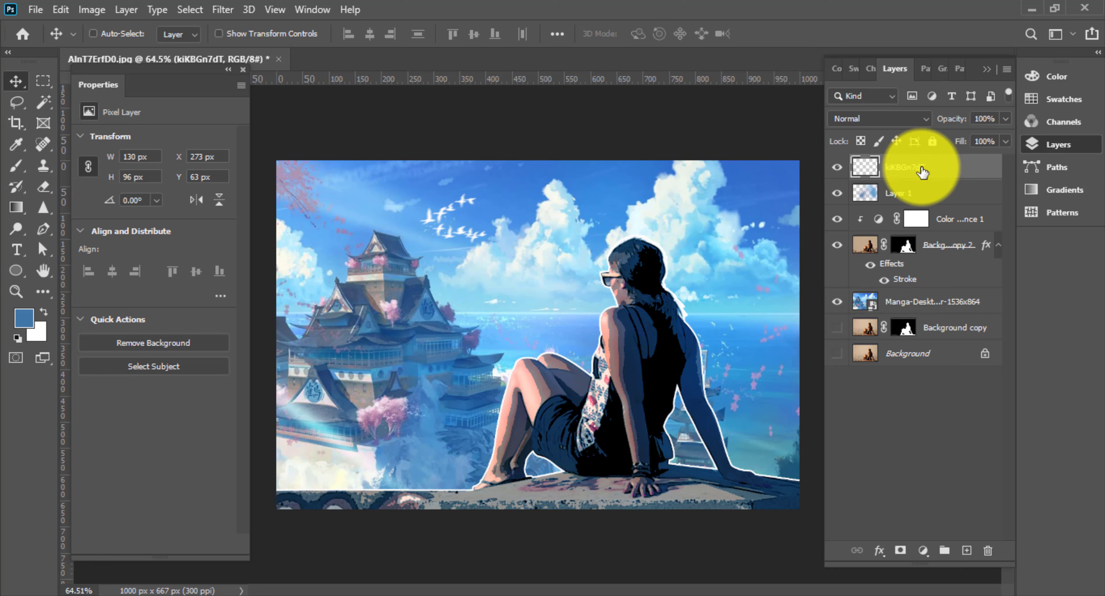
# Try Blur More on the castle wallpaper, then delete the filter and fit the view.
pyautogui.click(909, 304)
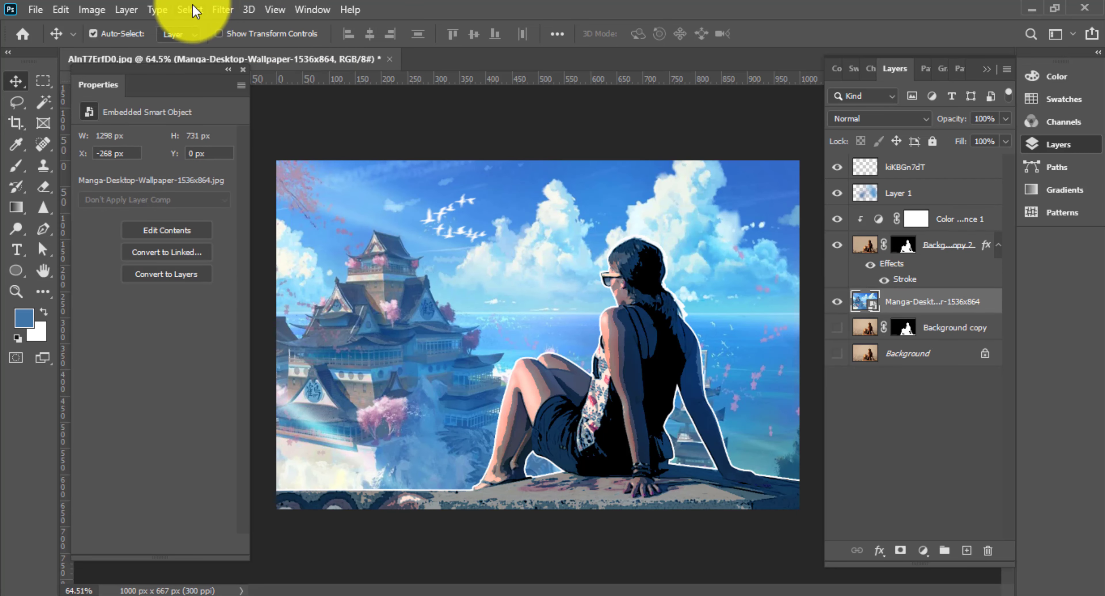
pyautogui.click(223, 9)
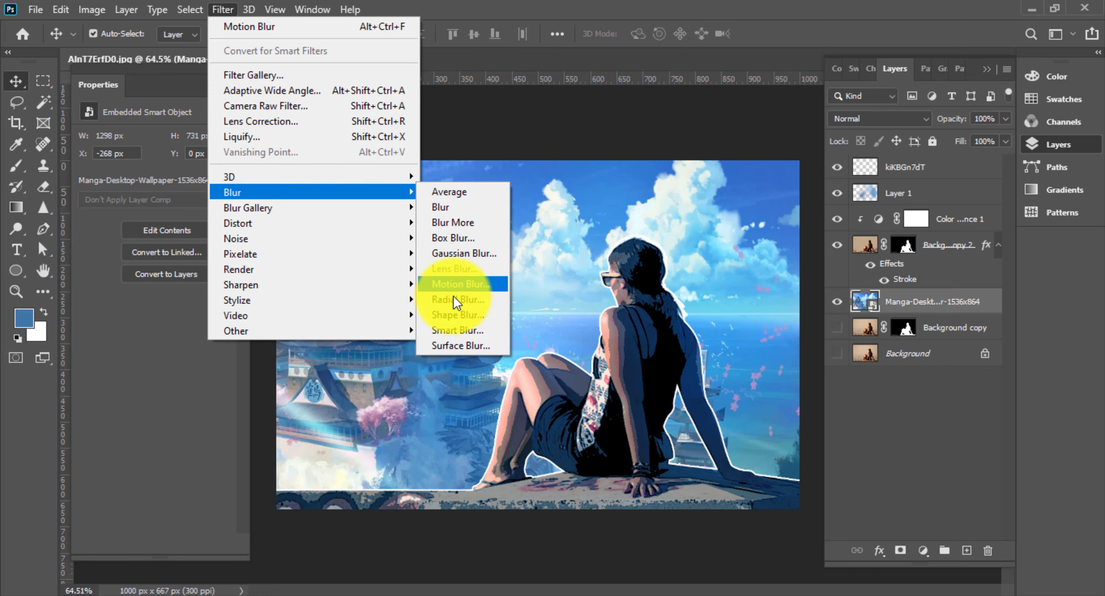
pyautogui.click(456, 302)
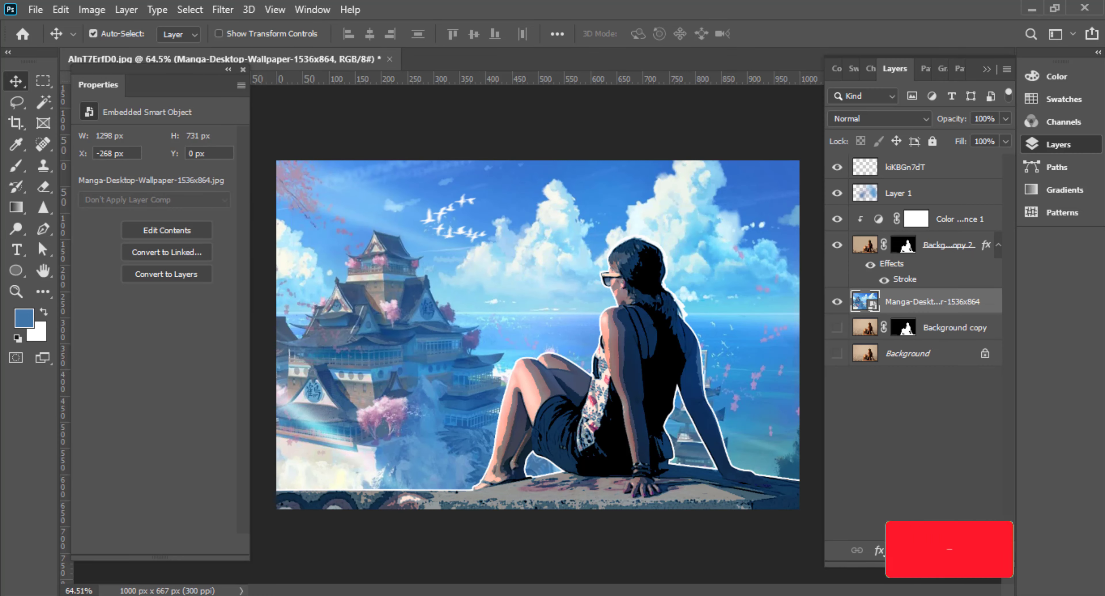
pyautogui.click(190, 10)
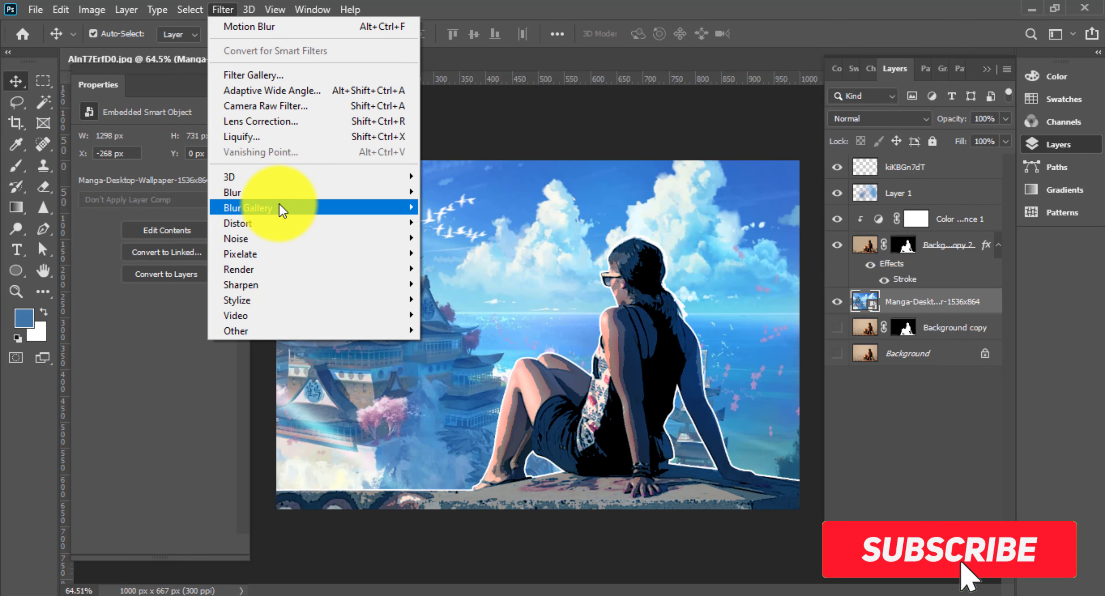
pyautogui.moveTo(311, 192)
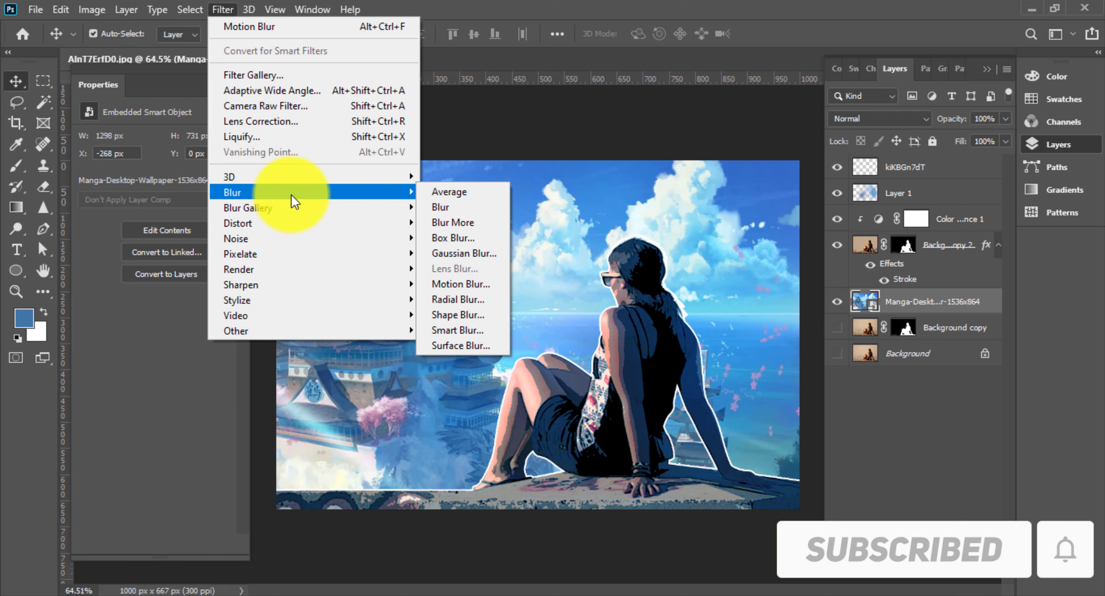
pyautogui.click(467, 215)
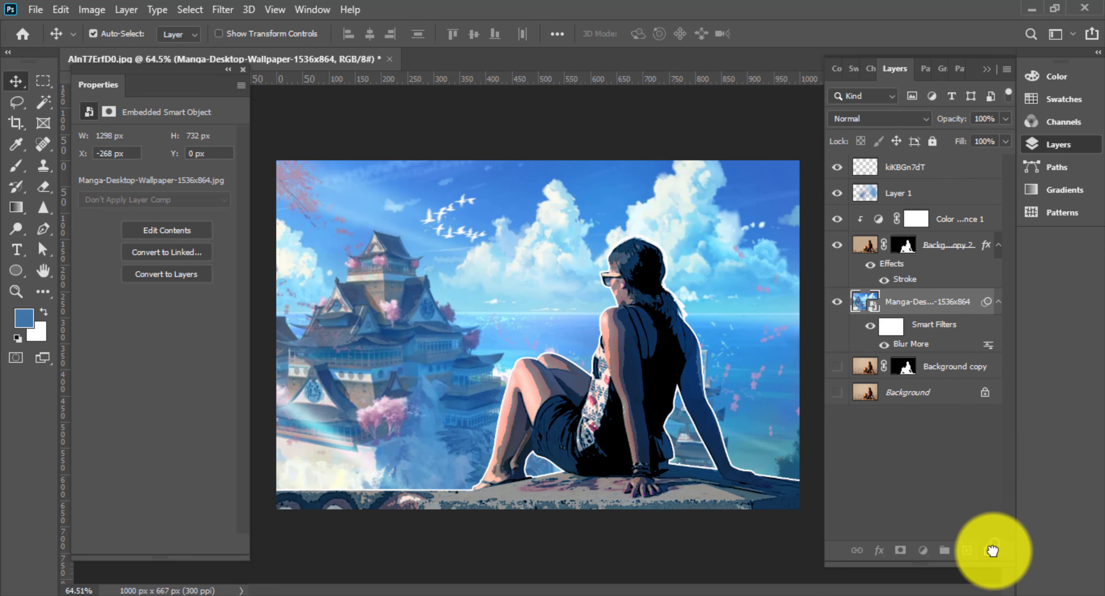
pyautogui.moveTo(991, 350); pyautogui.dragTo(988, 551)
pyautogui.scroll(5, 522, 331)
pyautogui.hotkey('ctrl', '0')
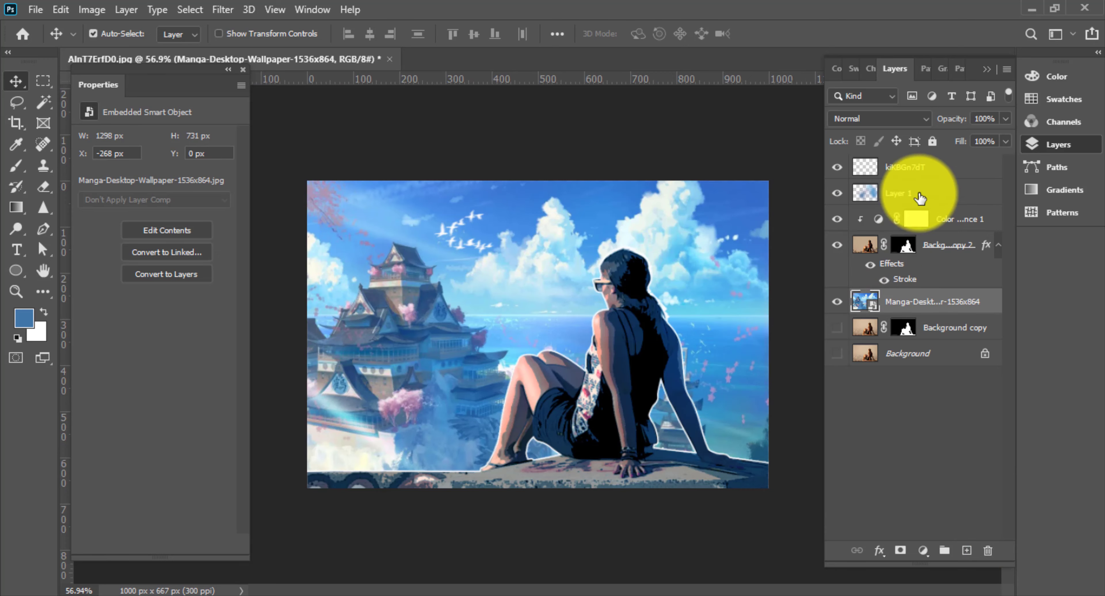
# Stamp all visible layers into Layer 2 and bring up its Camera Raw Color Mixer.
pyautogui.hotkey('ctrl', 'shift', 'alt', 'e')
pyautogui.click(223, 10)
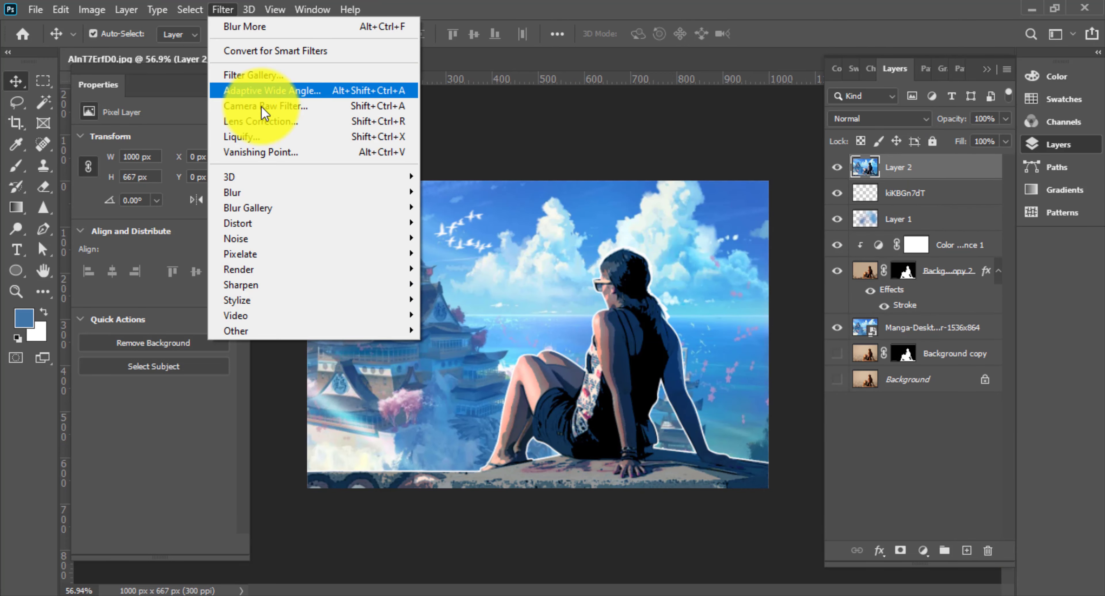
pyautogui.click(262, 106)
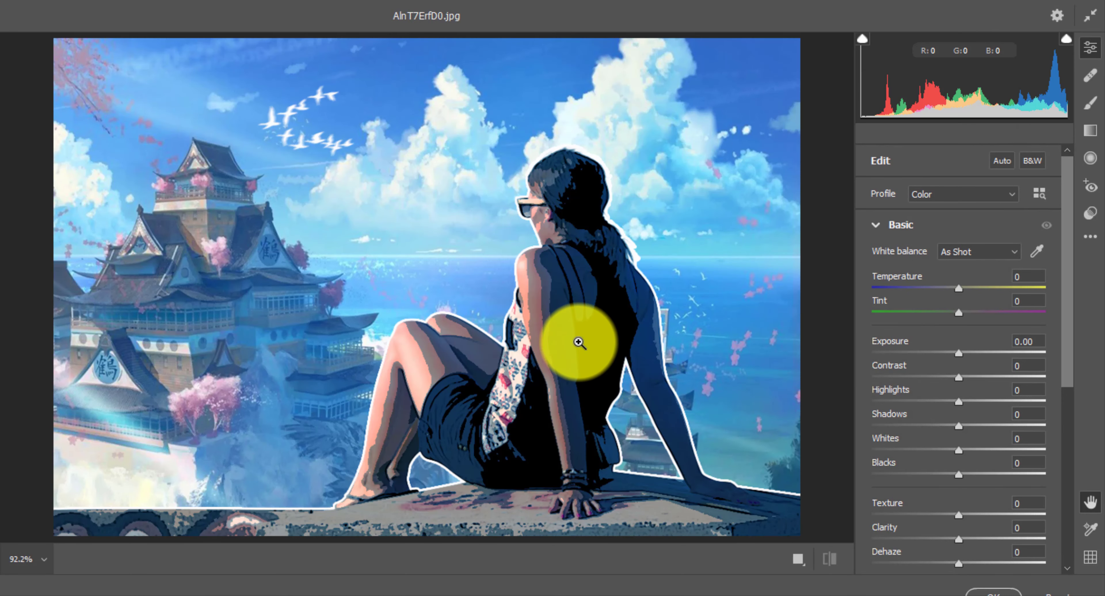
pyautogui.scroll(-1, 977, 394)
pyautogui.scroll(-6, 940, 418)
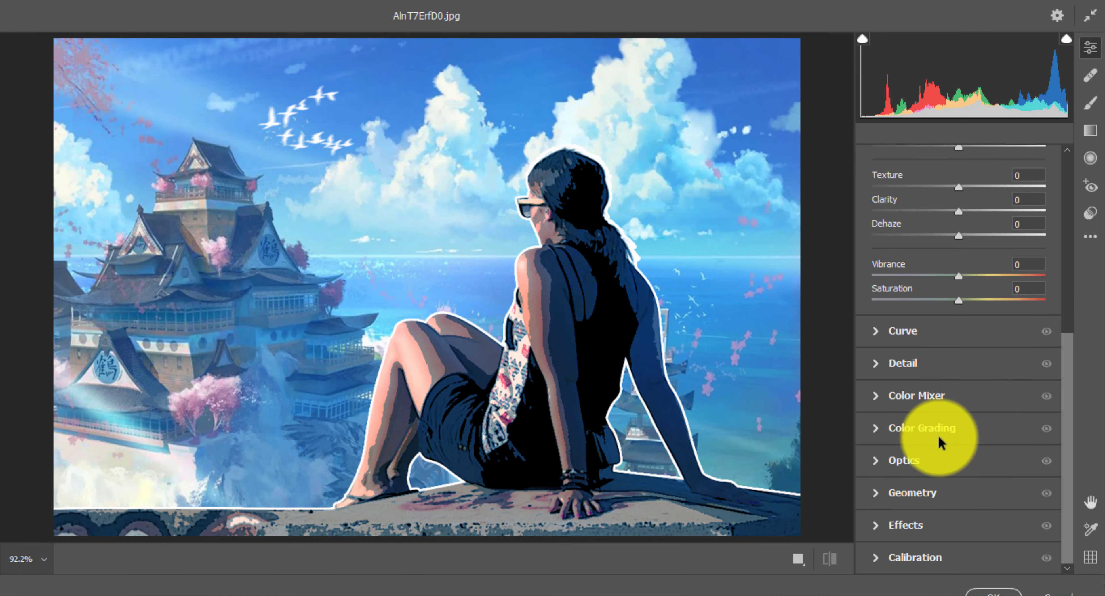
pyautogui.click(877, 406)
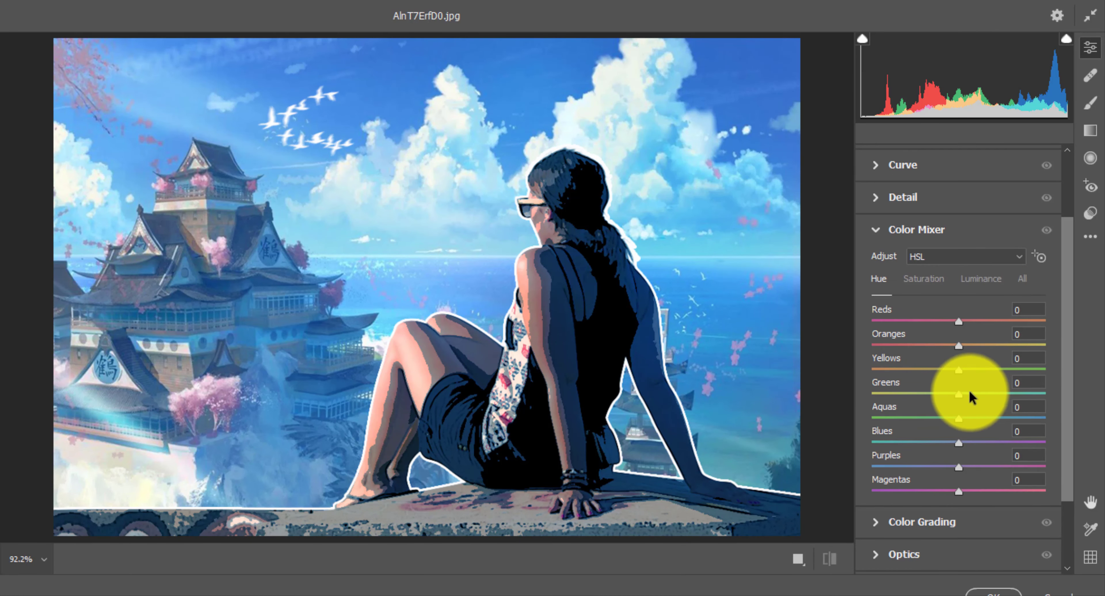
# Test and reset HSL hue sliders, ending at Aquas +68, Blues +15, Magentas +35.
pyautogui.moveTo(969, 391)
pyautogui.mouseDown()
pyautogui.moveTo(1000, 394)
pyautogui.moveTo(927, 399)
pyautogui.mouseUp()
pyautogui.doubleClick(927, 398)
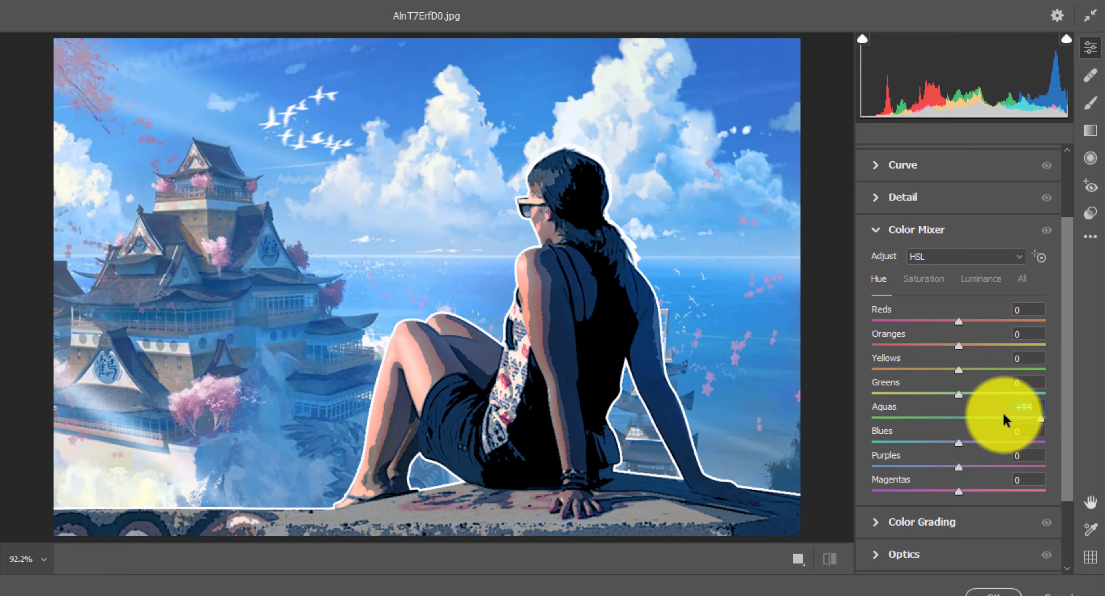
pyautogui.doubleClick(910, 415)
pyautogui.moveTo(959, 442)
pyautogui.mouseDown()
pyautogui.moveTo(1019, 443)
pyautogui.moveTo(1001, 444)
pyautogui.mouseUp()
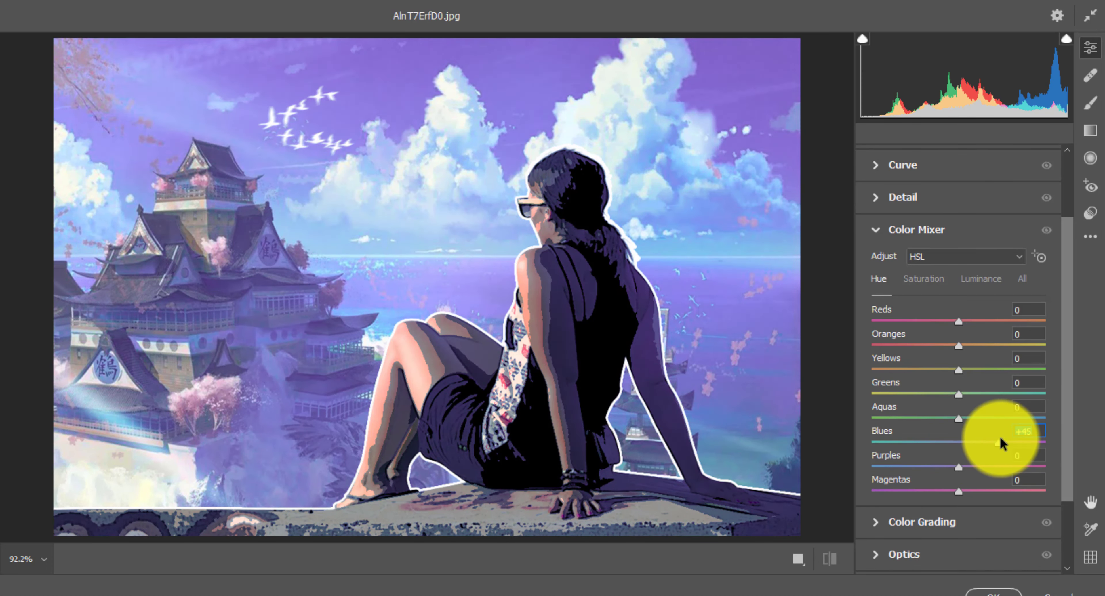
pyautogui.doubleClick(994, 442)
pyautogui.moveTo(959, 369); pyautogui.dragTo(994, 364)
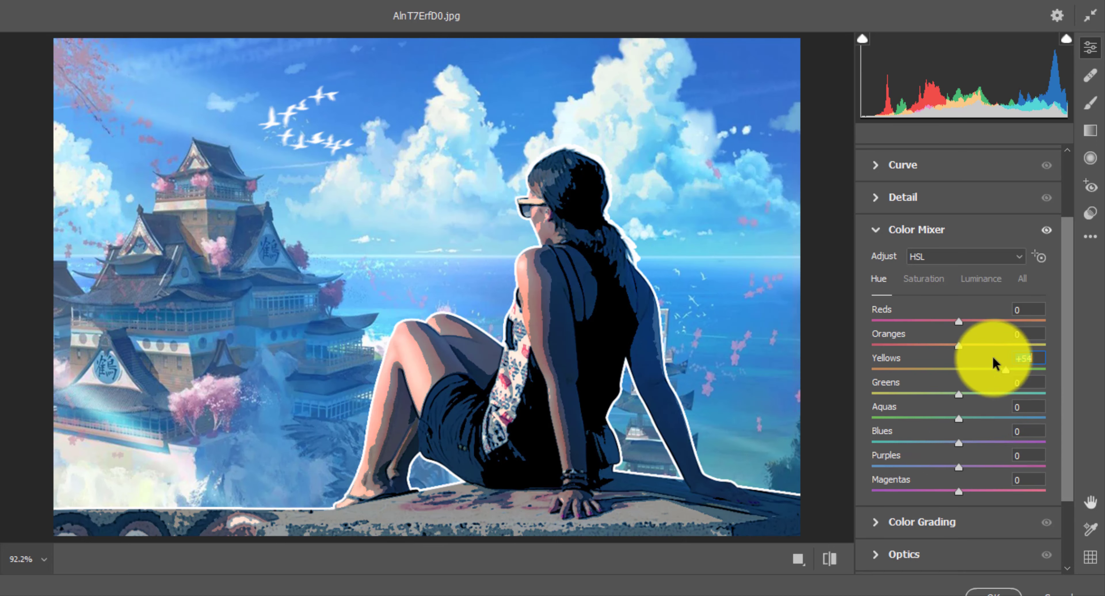
pyautogui.doubleClick(1006, 368)
pyautogui.moveTo(957, 467); pyautogui.dragTo(985, 468)
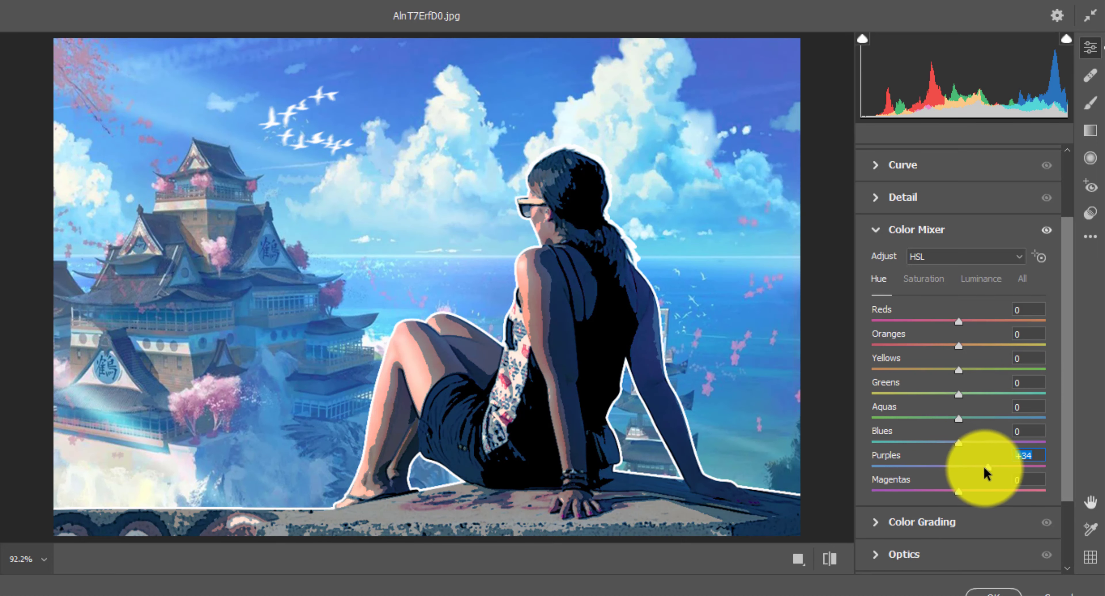
pyautogui.doubleClick(987, 470)
pyautogui.moveTo(962, 418)
pyautogui.mouseDown()
pyautogui.moveTo(931, 420)
pyautogui.moveTo(1047, 449)
pyautogui.mouseUp()
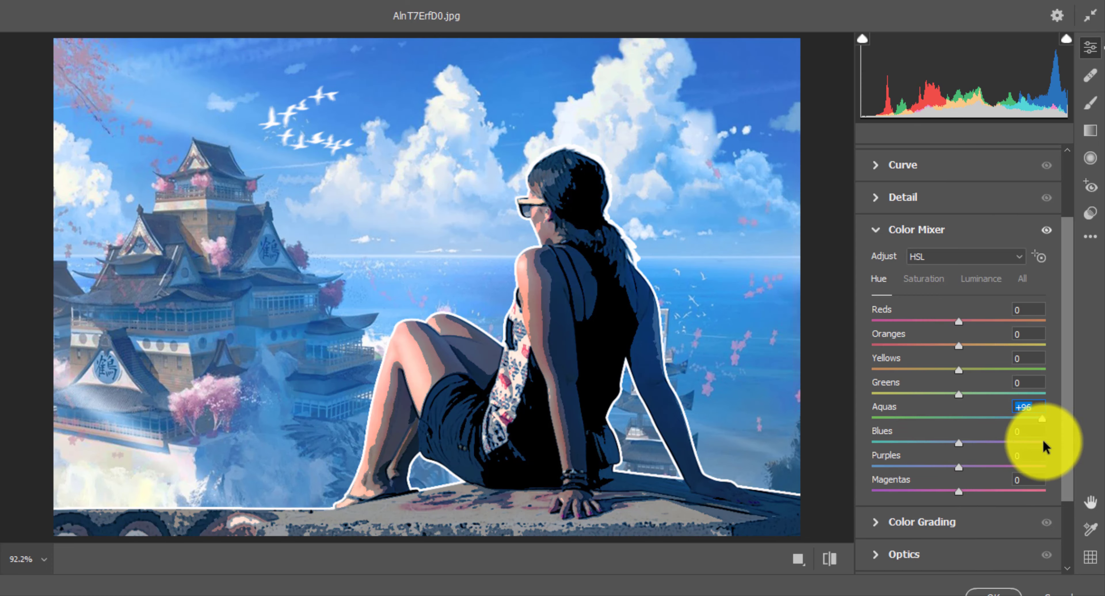
pyautogui.moveTo(959, 442)
pyautogui.mouseDown()
pyautogui.moveTo(1007, 453)
pyautogui.moveTo(962, 451)
pyautogui.mouseUp()
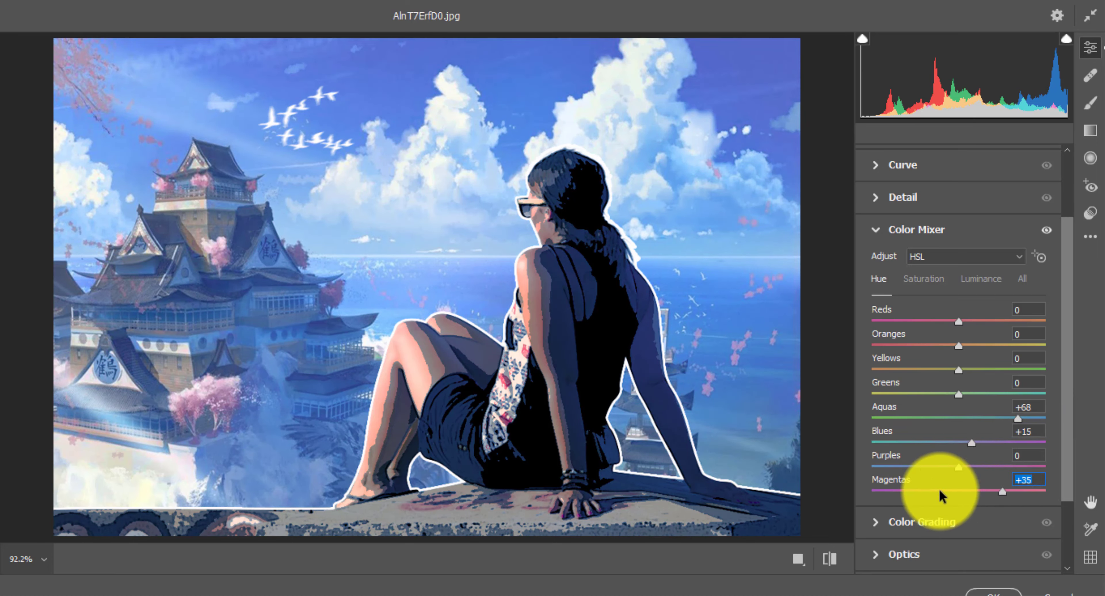
# Tint the midtones, shadows and highlights toward blue with the Color Grading wheels.
pyautogui.click(894, 520)
pyautogui.scroll(1, 952, 378)
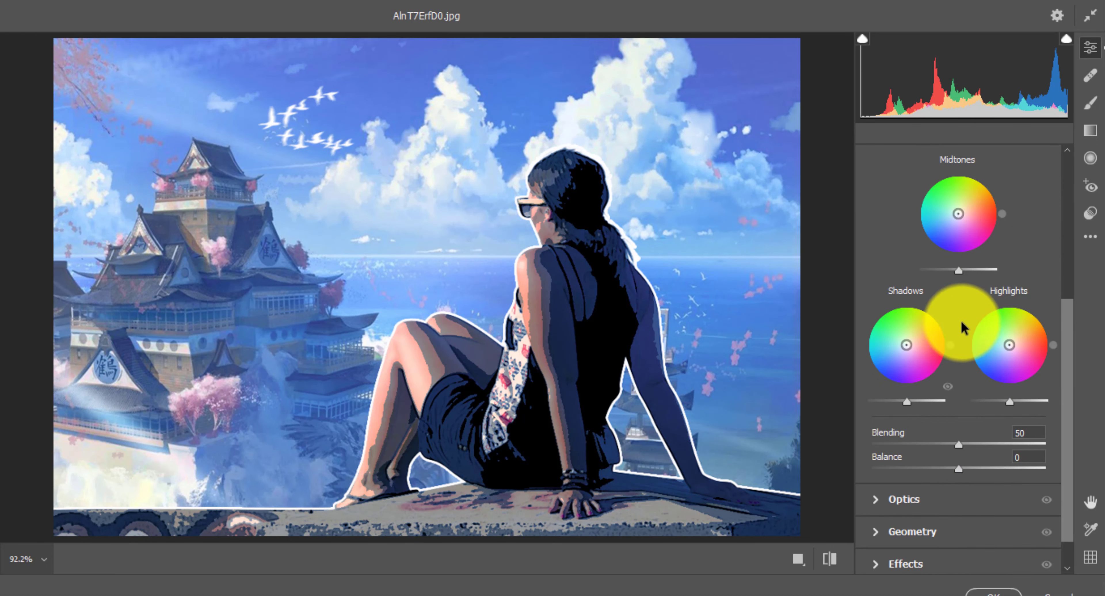
pyautogui.moveTo(959, 214); pyautogui.dragTo(943, 221)
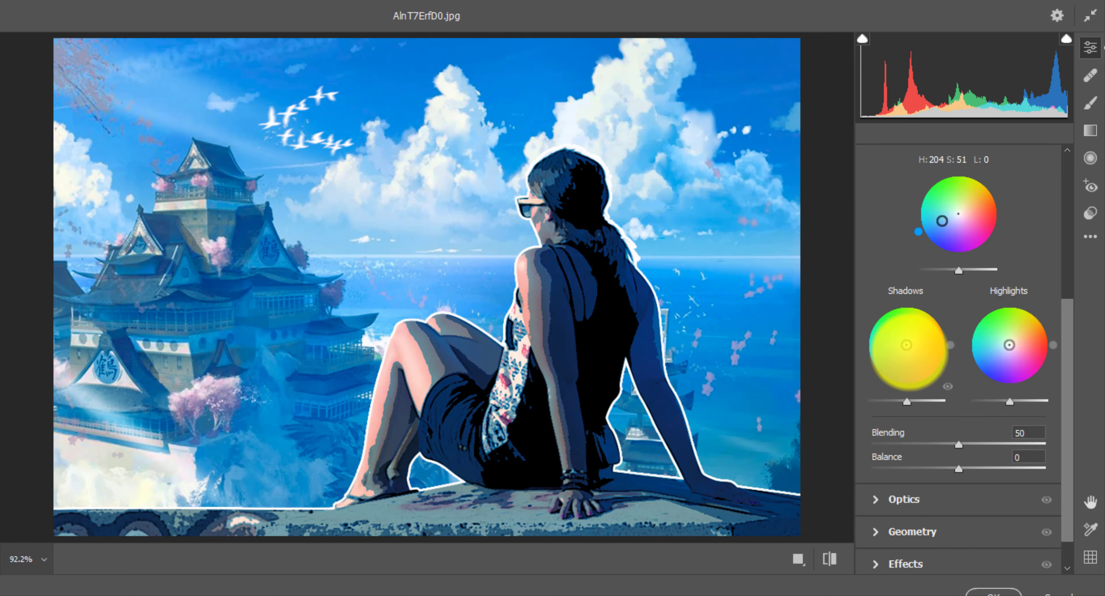
pyautogui.moveTo(907, 345); pyautogui.dragTo(901, 350)
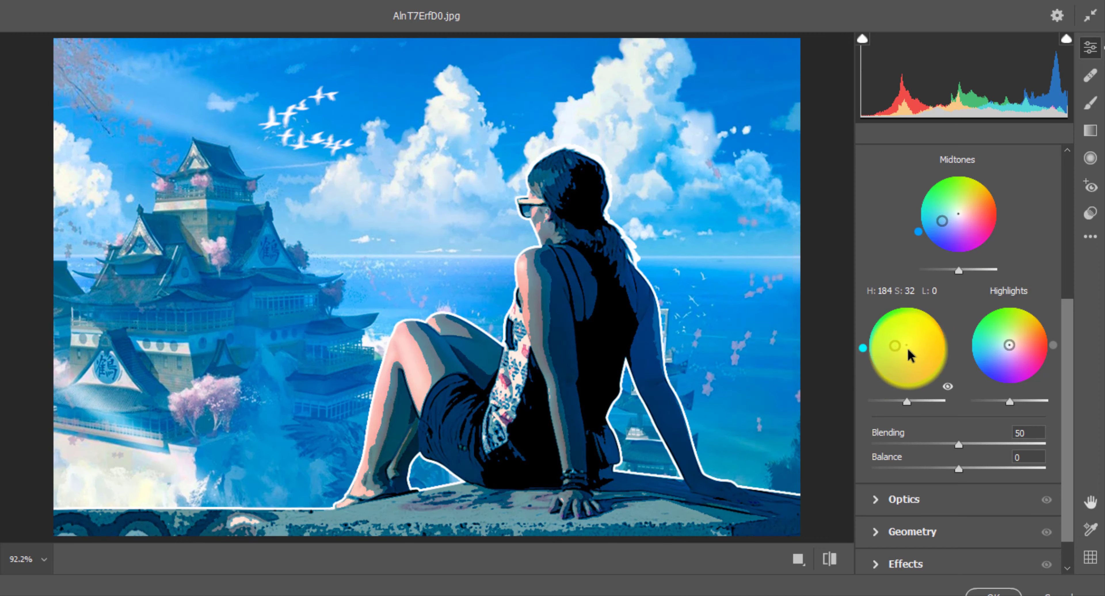
pyautogui.moveTo(960, 271); pyautogui.dragTo(945, 277)
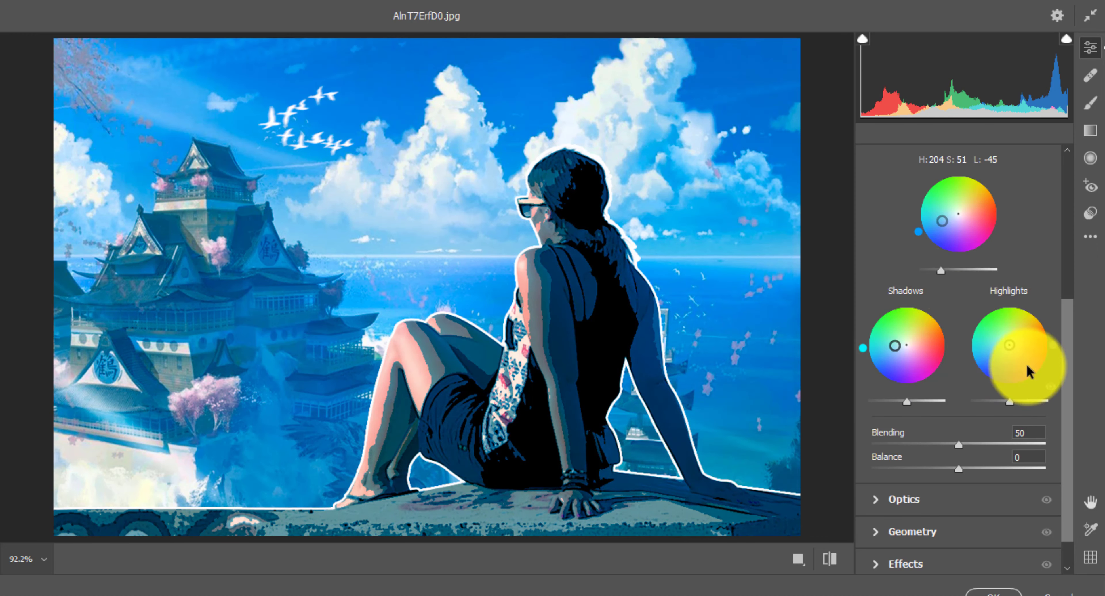
pyautogui.moveTo(1008, 346); pyautogui.dragTo(1000, 373)
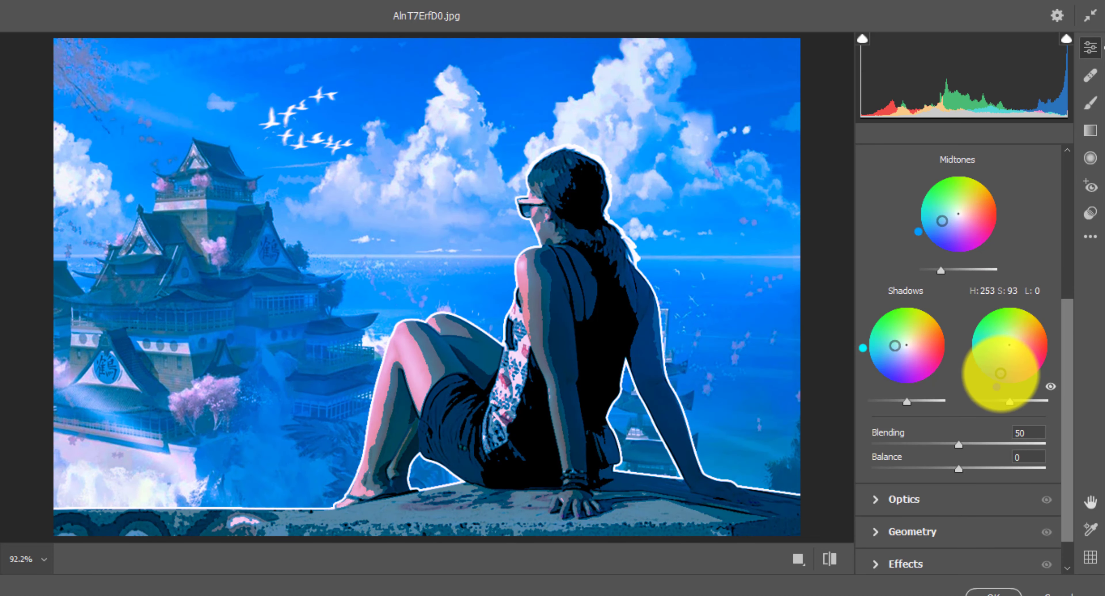
pyautogui.moveTo(1001, 373); pyautogui.dragTo(1003, 345)
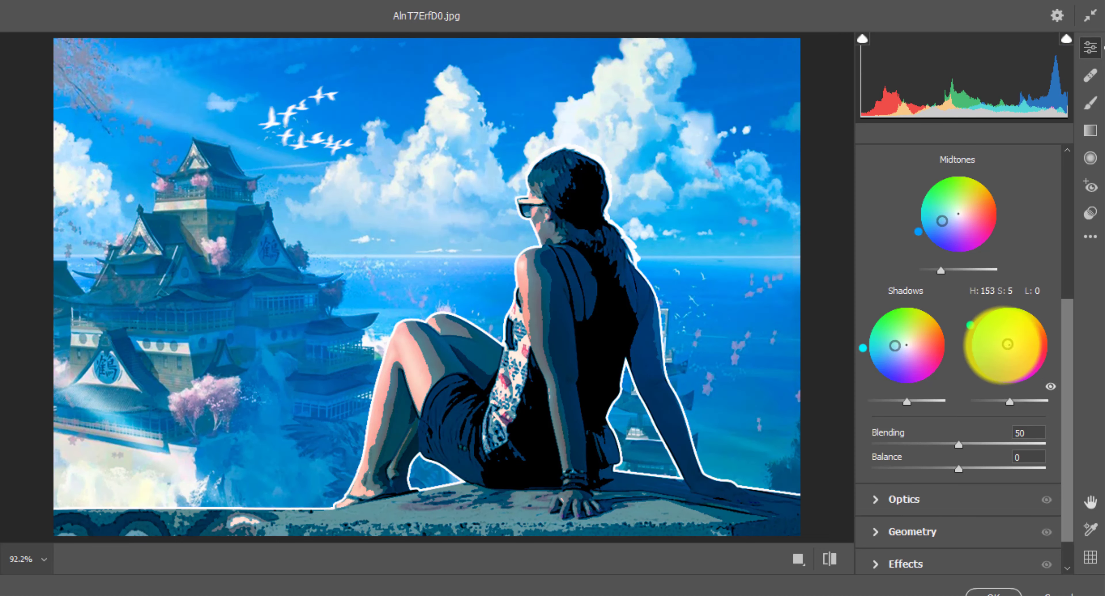
pyautogui.moveTo(1011, 401)
pyautogui.mouseDown()
pyautogui.moveTo(997, 402)
pyautogui.moveTo(1021, 402)
pyautogui.mouseUp()
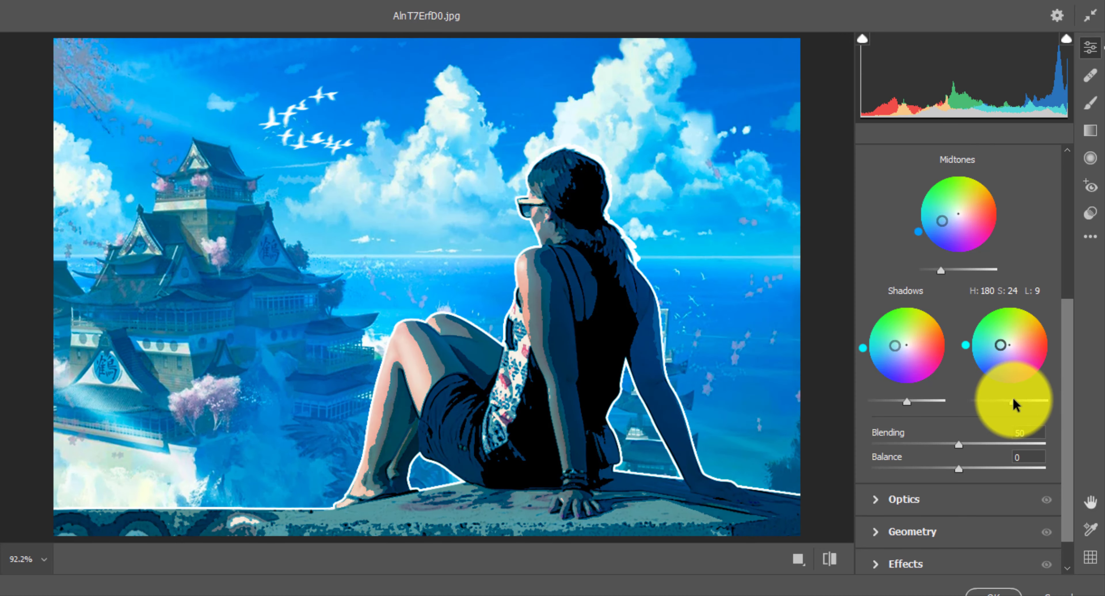
# Check Before/After, apply the grade to Layer 2, and toggle its visibility to compare.
pyautogui.click(399, 300)
pyautogui.keyDown('alt'); pyautogui.click(400, 301); pyautogui.keyUp('alt')
pyautogui.click(830, 559)
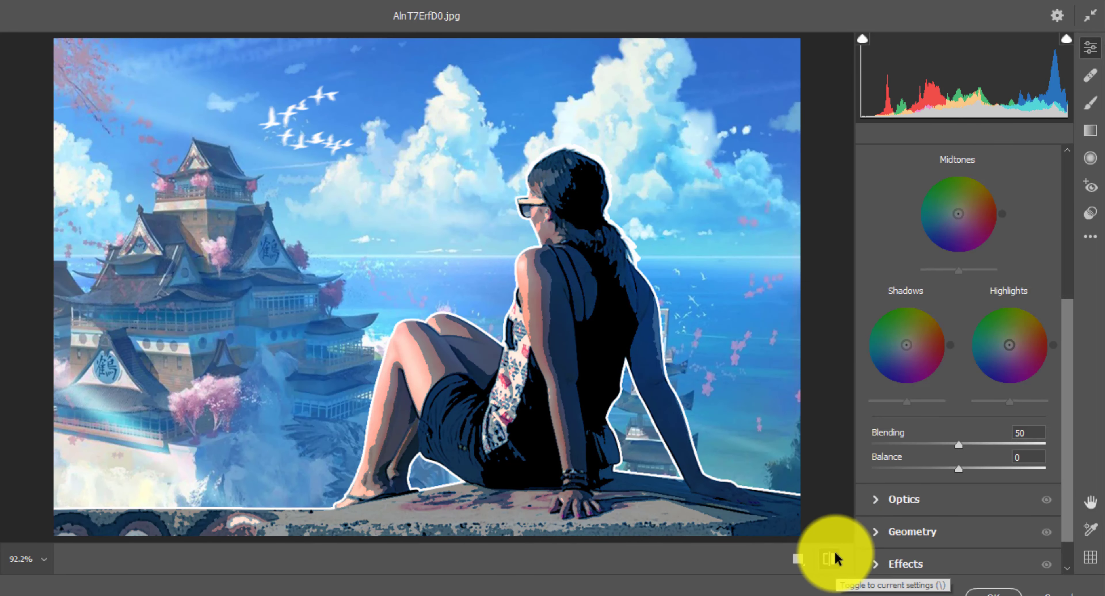
pyautogui.click(831, 559)
pyautogui.click(800, 559)
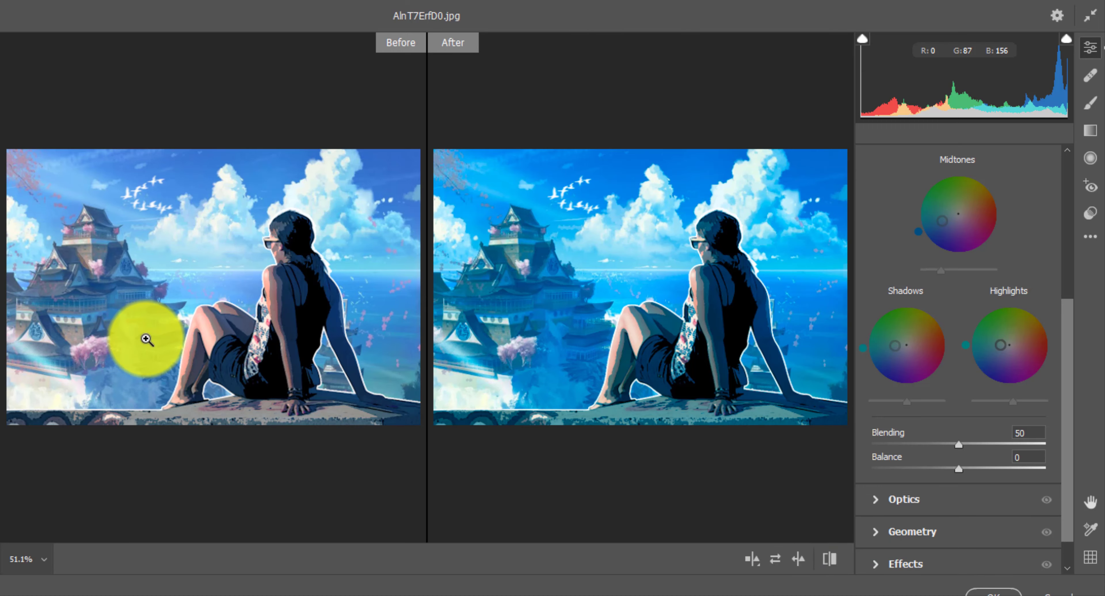
pyautogui.click(994, 593)
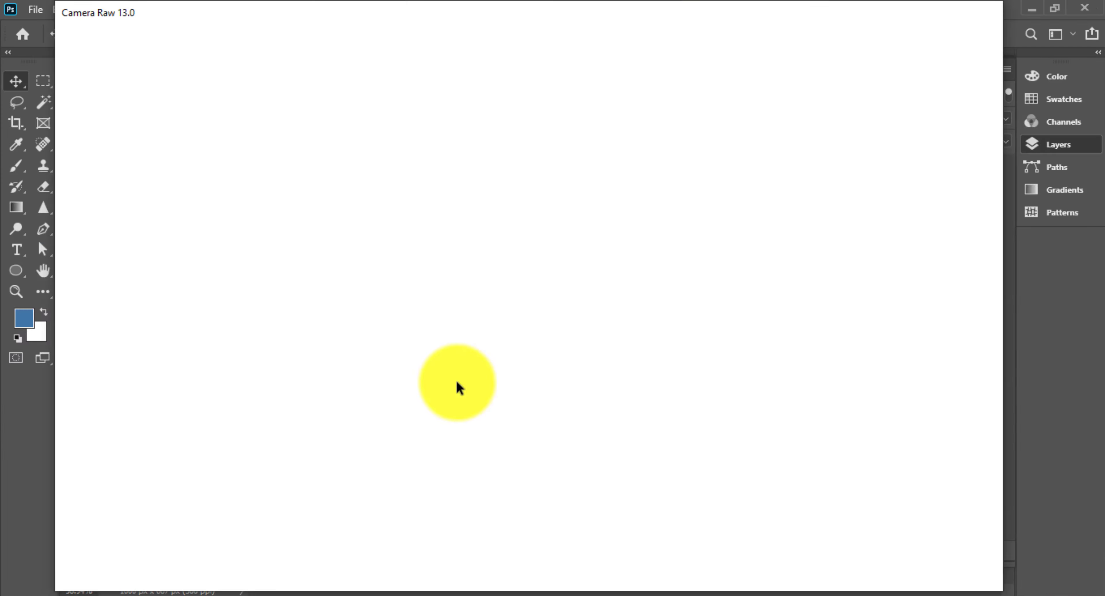
pyautogui.click(838, 167)
pyautogui.click(838, 167)
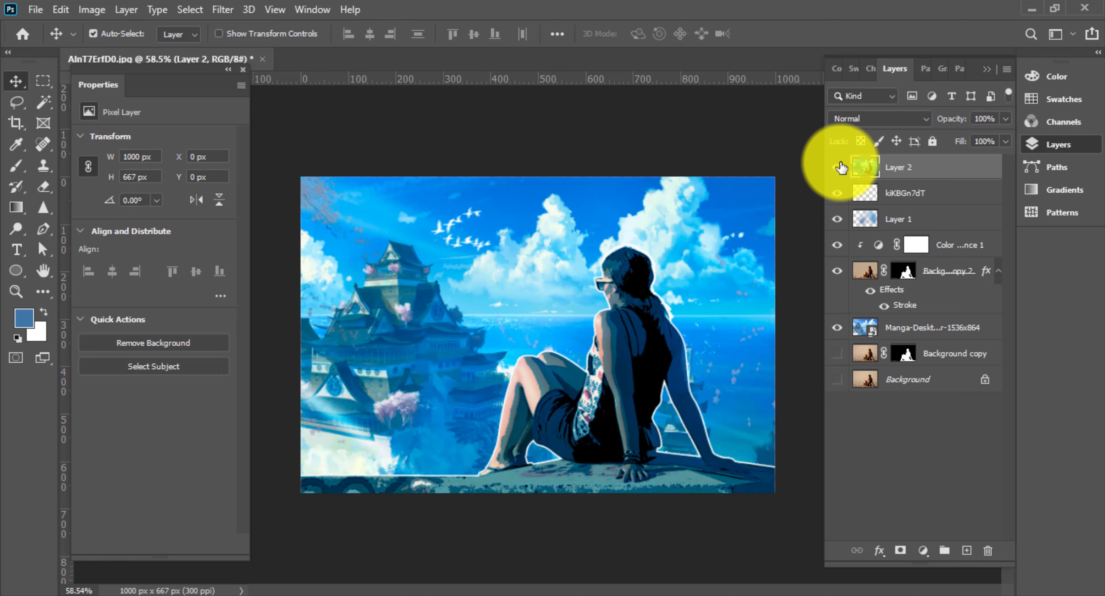